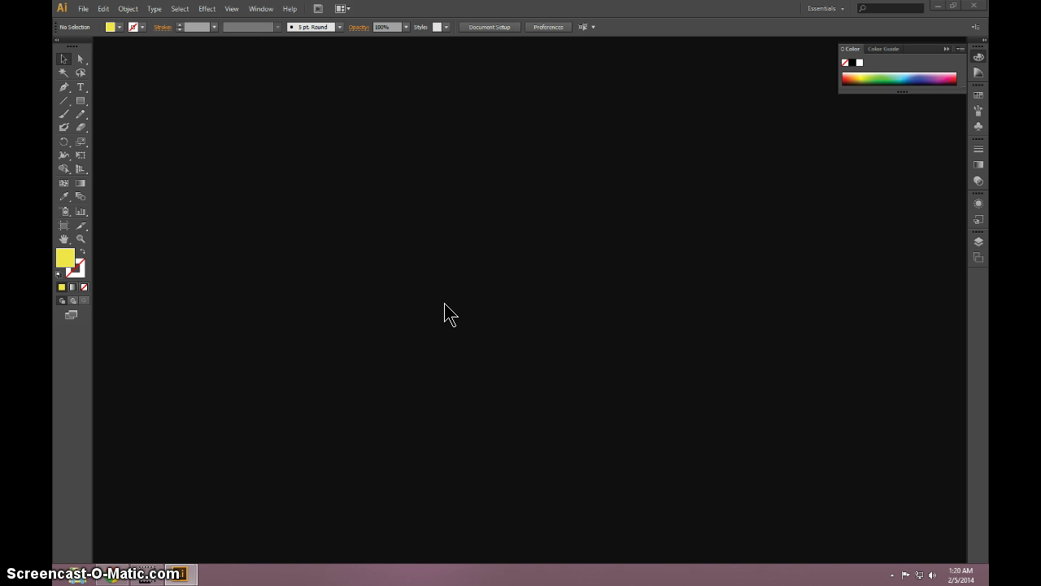
- Create a new document named Geometry with the Print profile and Tabloid size
key("ctrl+n")
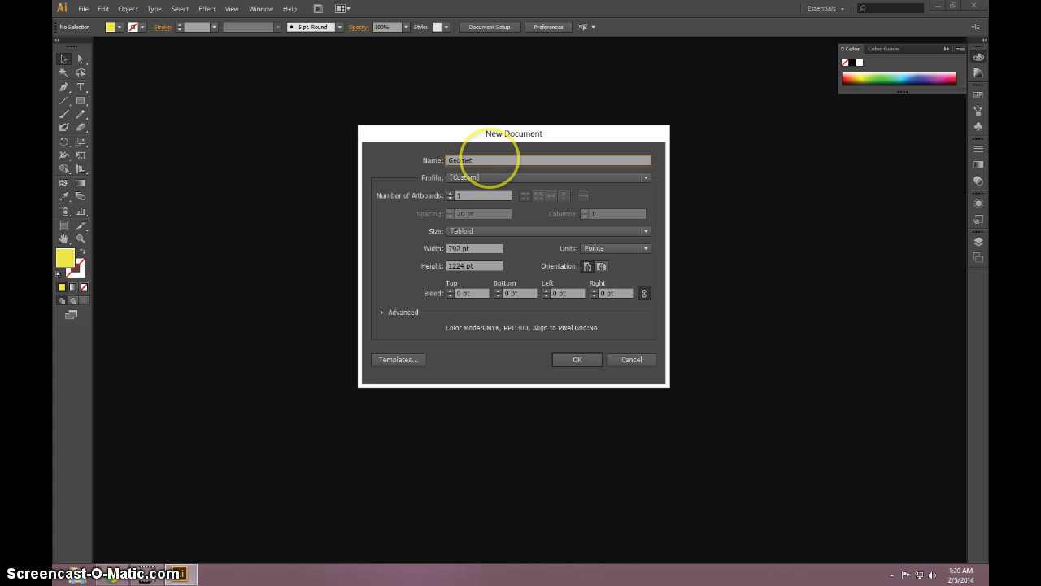
left_click(476, 177)
left_click(467, 204)
left_click(467, 232)
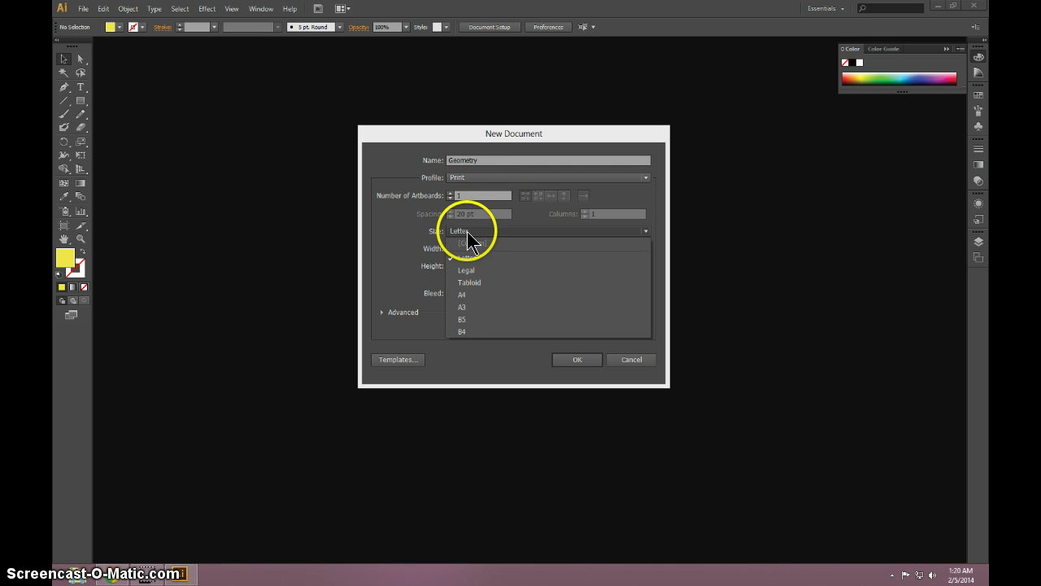
left_click(475, 283)
left_click(578, 363)
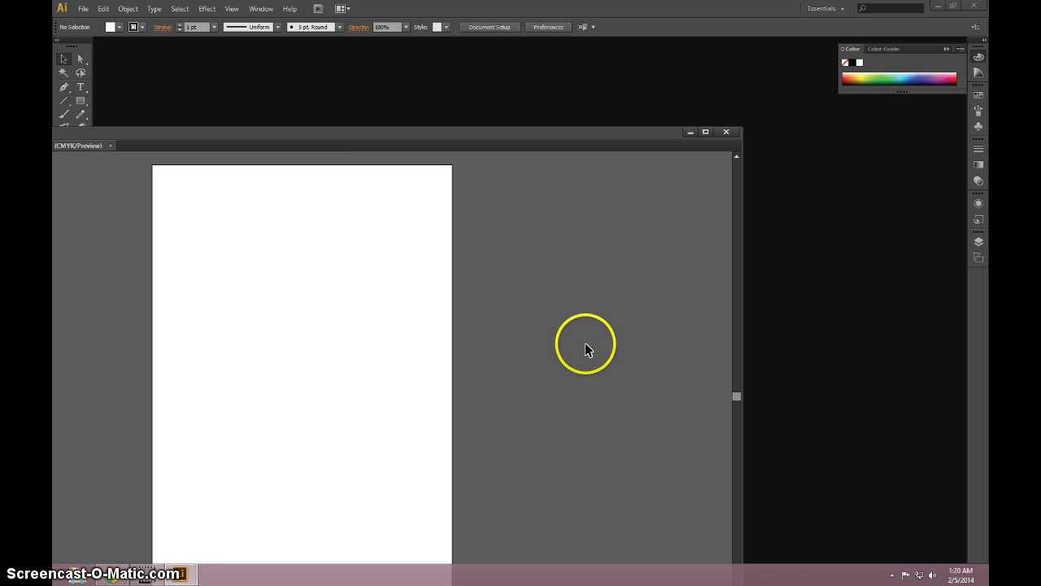
- Dock the Geometry window as a tab and cover the artboard with a light grey rectangle
left_click_drag(391, 130, 515, 50)
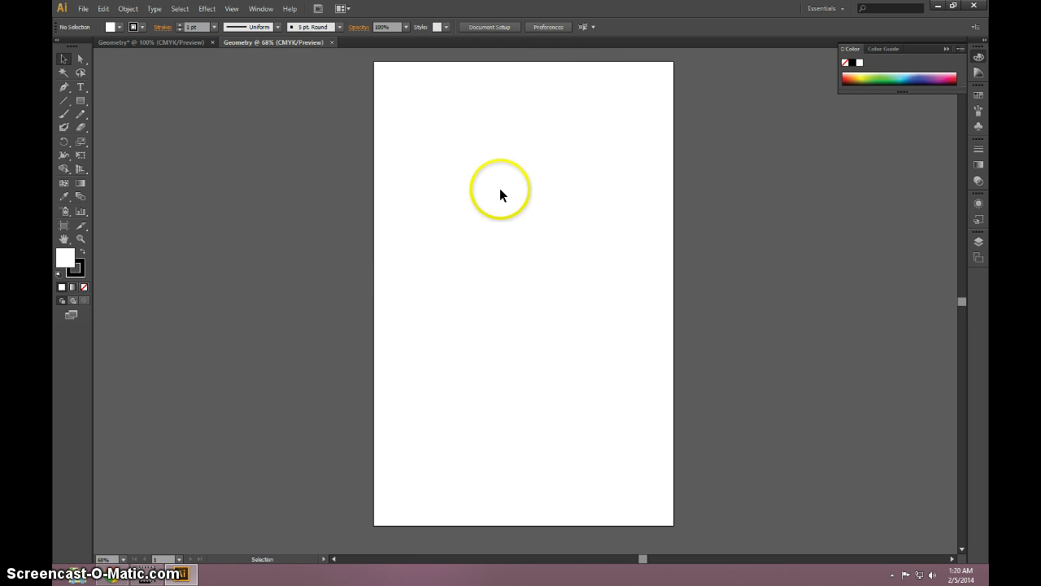
left_click(82, 104)
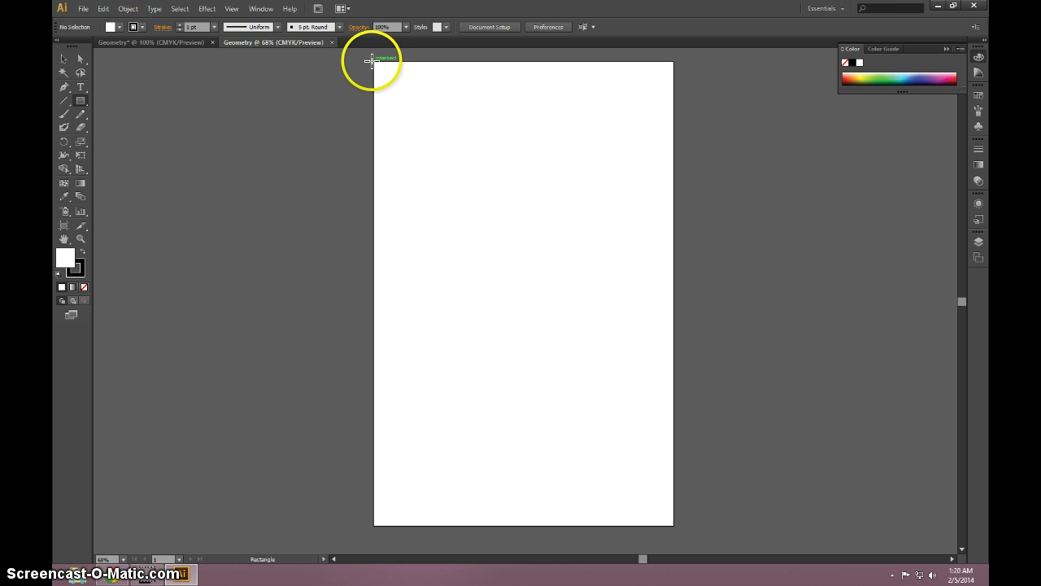
left_click_drag(373, 62, 673, 524)
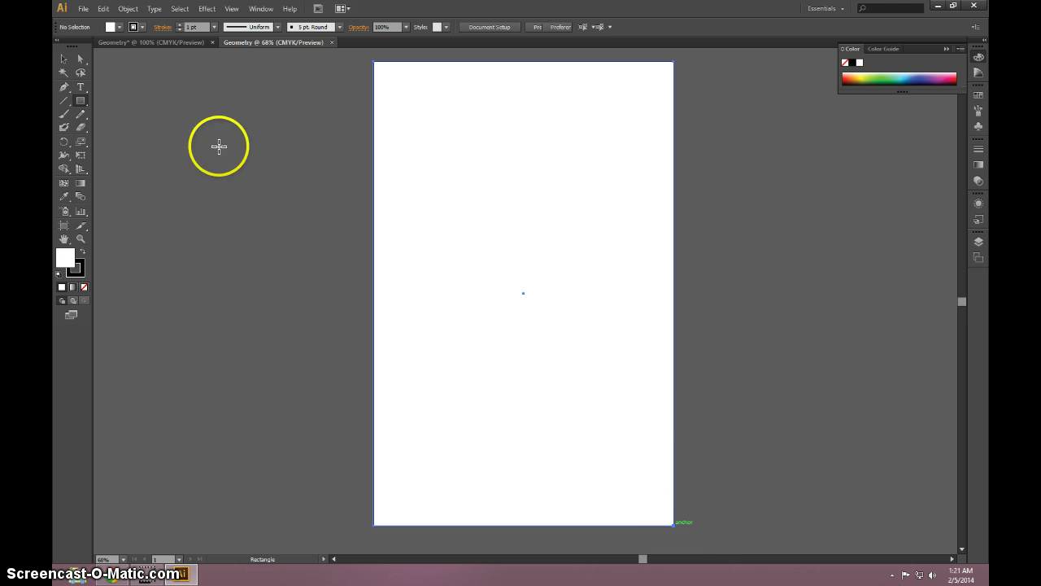
left_click(114, 26)
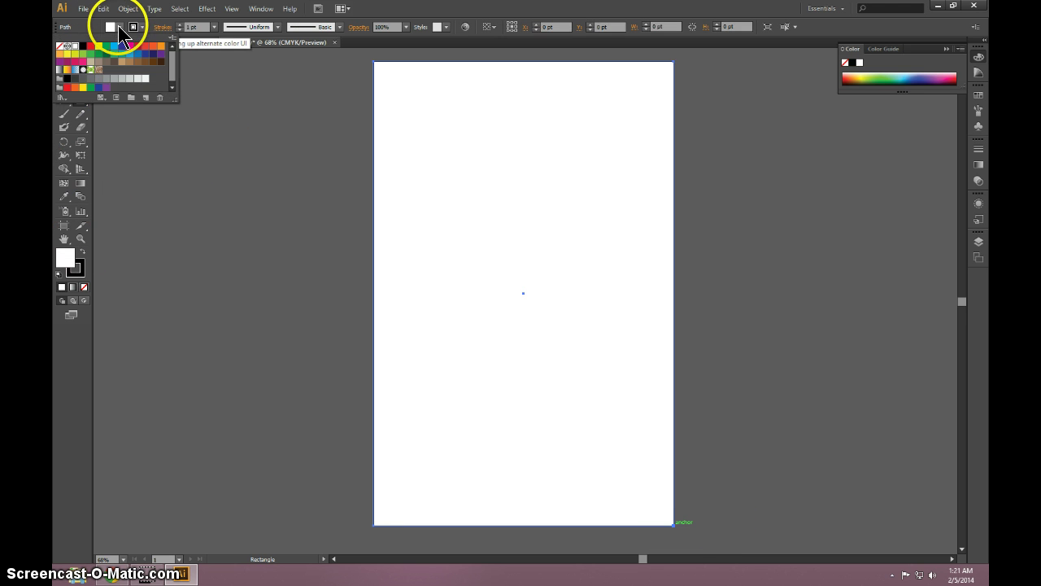
left_click(99, 79)
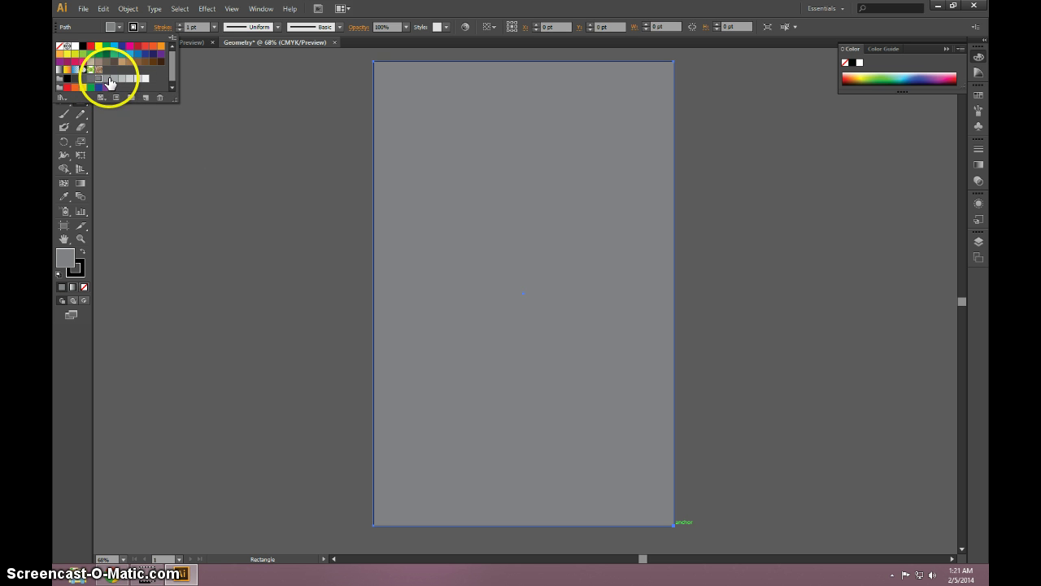
left_click(107, 79)
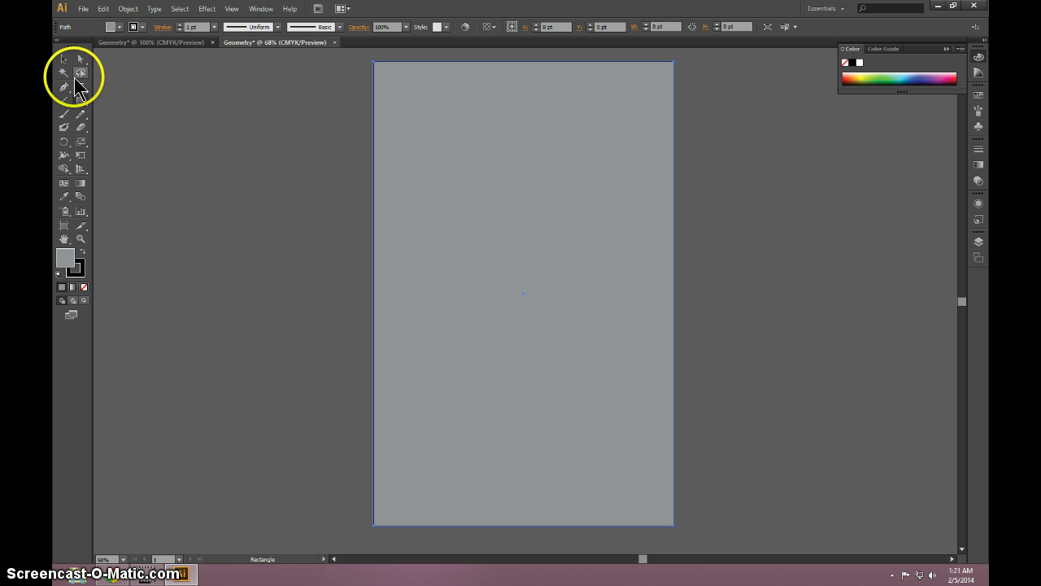
left_click(65, 101)
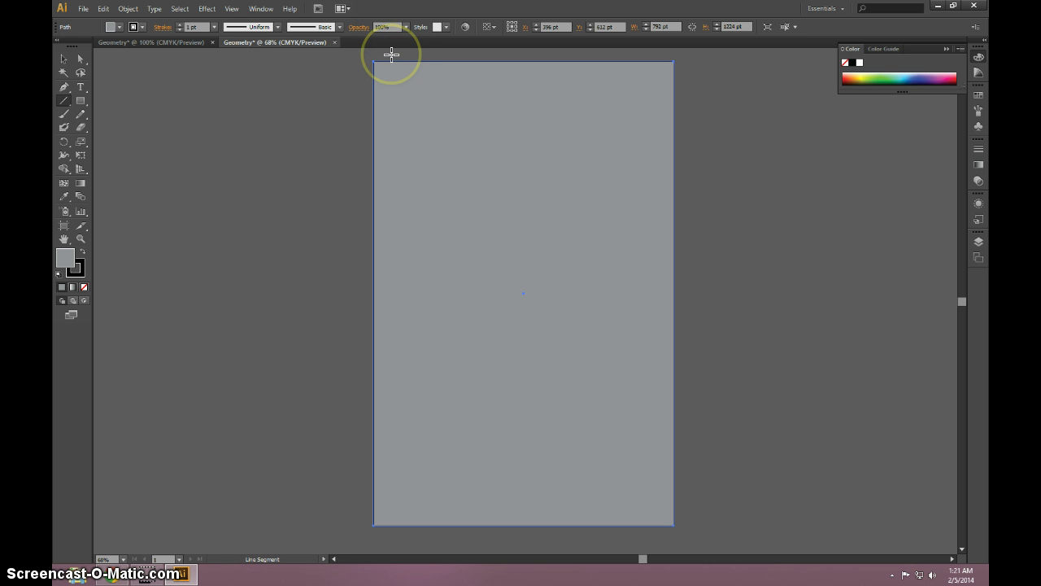
- Draw a vertical, a horizontal and a long diagonal line across the grey artboard
left_click_drag(391, 54, 393, 54)
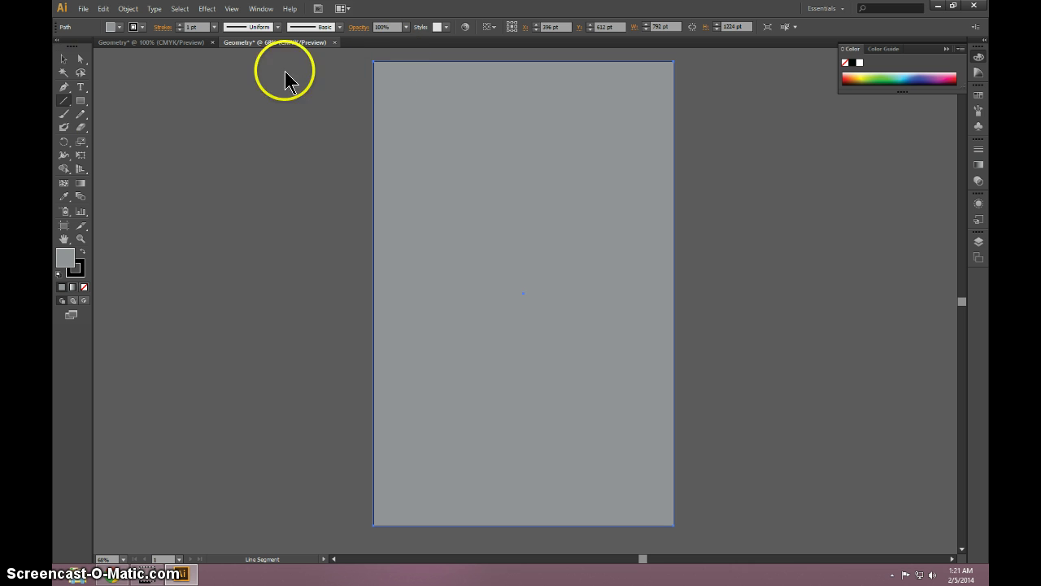
left_click_drag(391, 60, 395, 448)
scroll(488, 372, "up", 3)
scroll(491, 374, "up", 1)
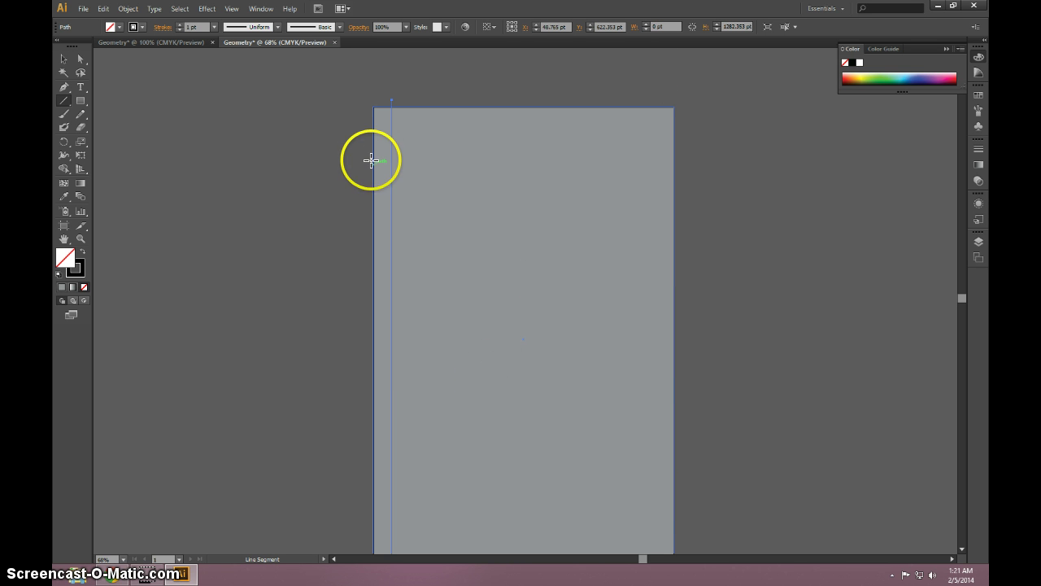
left_click_drag(363, 128, 702, 128)
mouse_move(419, 109)
left_mouse_down()
mouse_move(344, 204)
mouse_move(419, 190)
mouse_move(345, 84)
mouse_move(422, 105)
mouse_move(723, 327)
left_mouse_up()
left_click(225, 207)
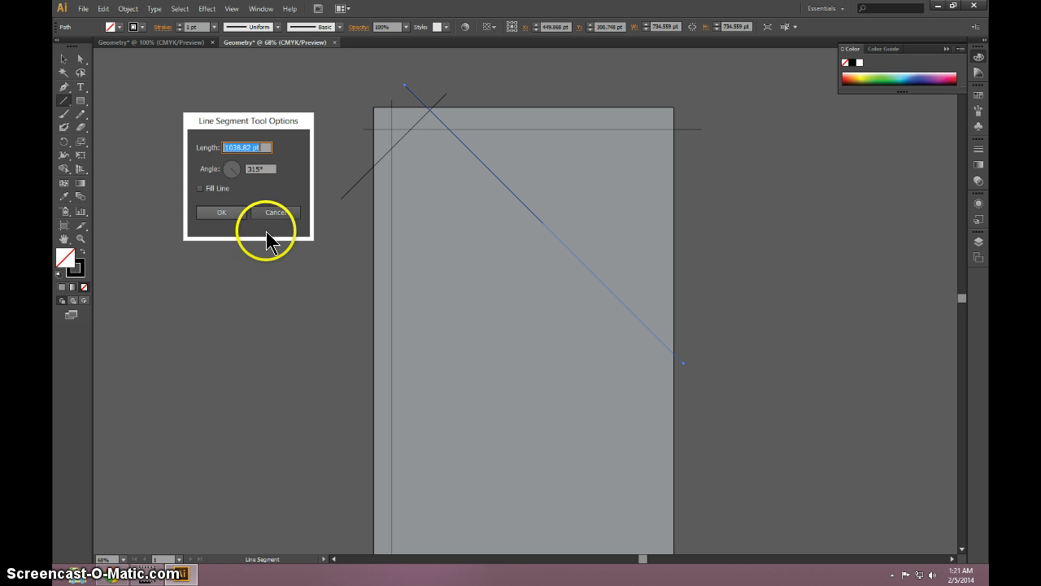
left_click(270, 216)
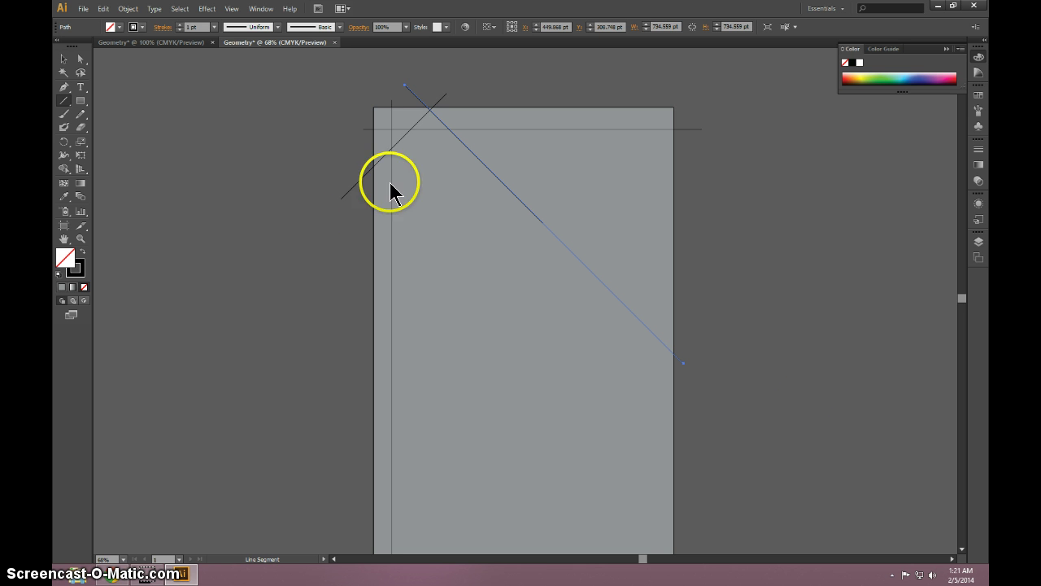
- Alt-drag the diagonal to make two parallel copies, then select the stray rectangle copy
left_click(79, 60)
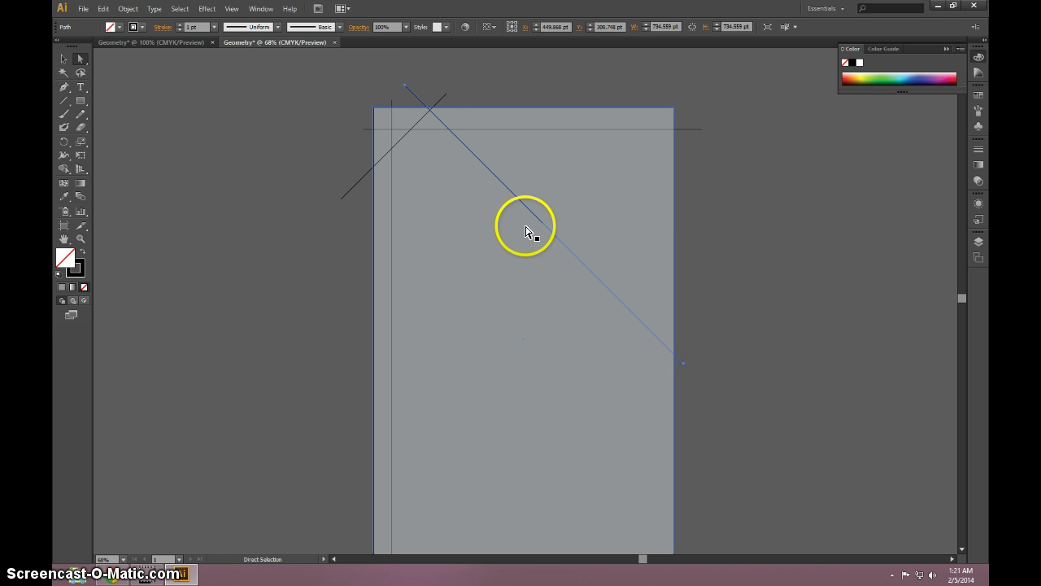
left_click_drag(427, 112, 514, 138)
left_click(709, 246)
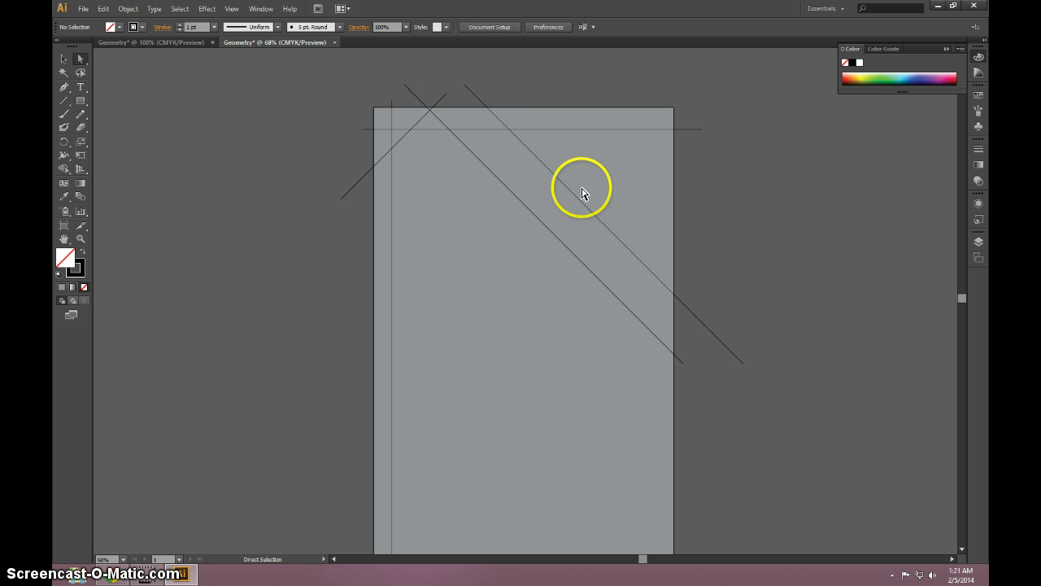
left_click_drag(571, 197, 491, 277)
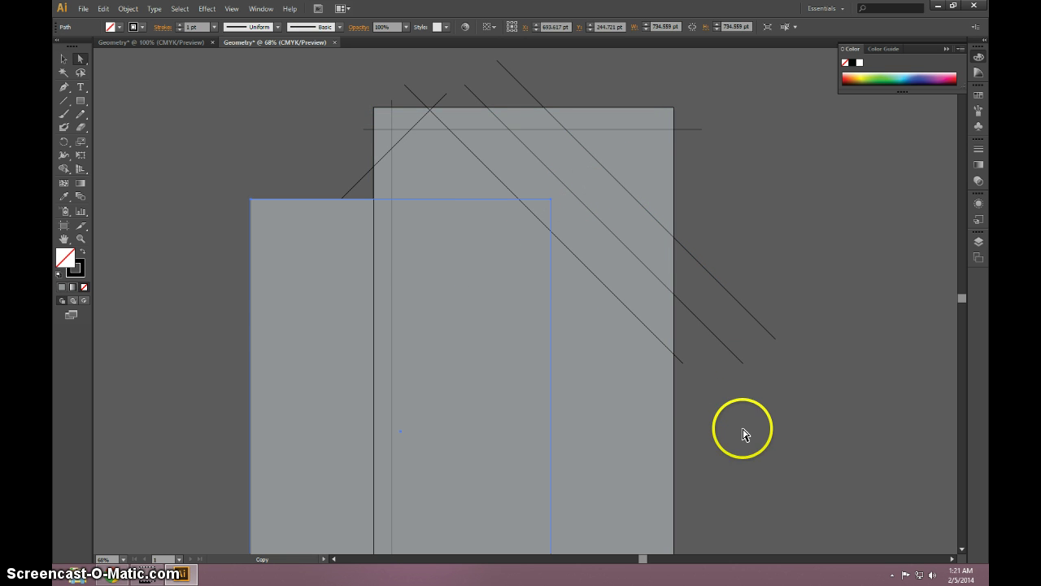
left_click(316, 281)
- Delete the stray rectangle copy and deselect the grey background
key("Delete")
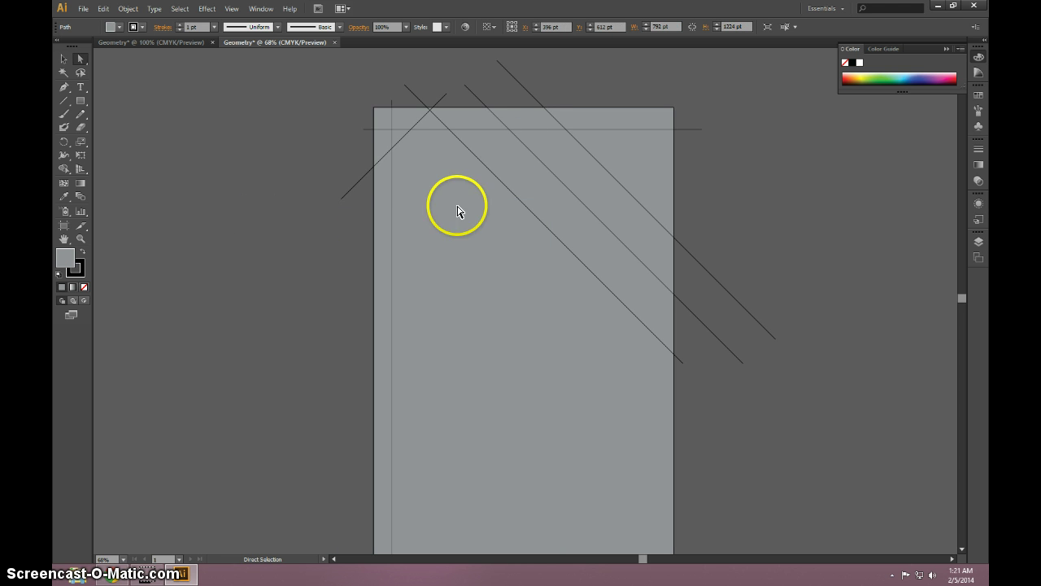
left_click(377, 102)
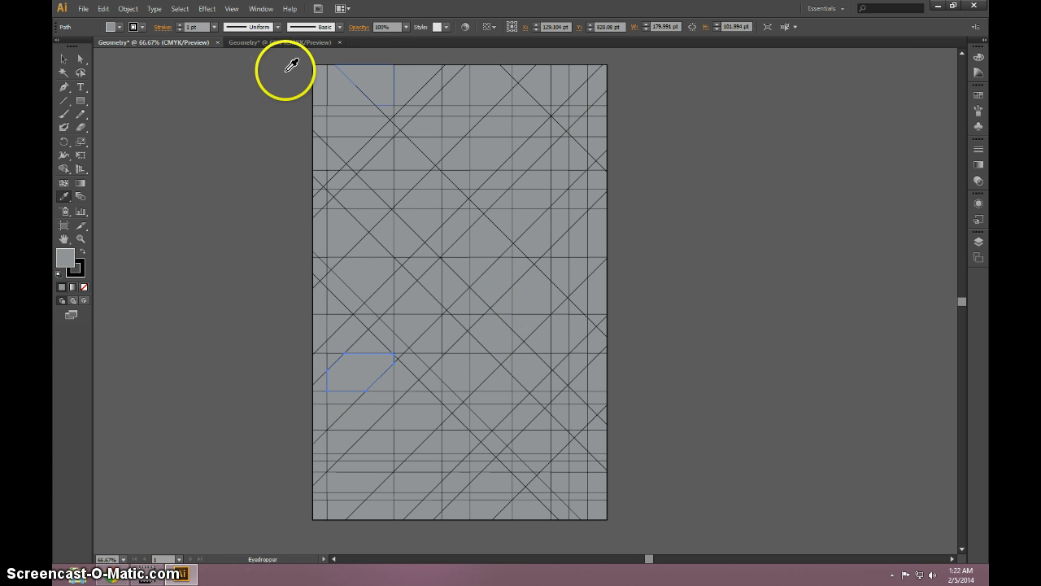
left_click(78, 60)
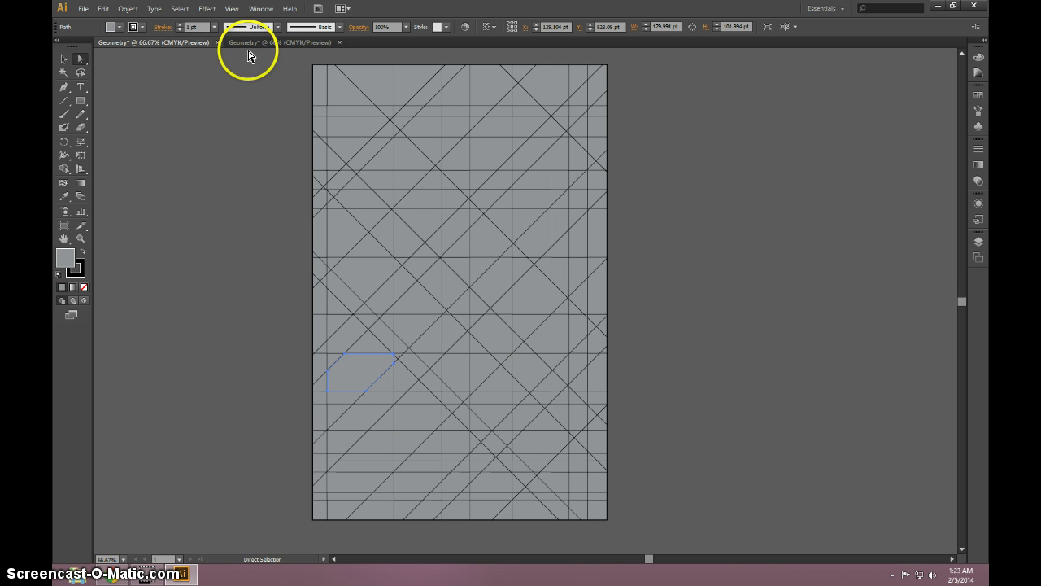
- Select all grid lines with the background and split them using Pathfinder Divide
left_click_drag(249, 52, 637, 542)
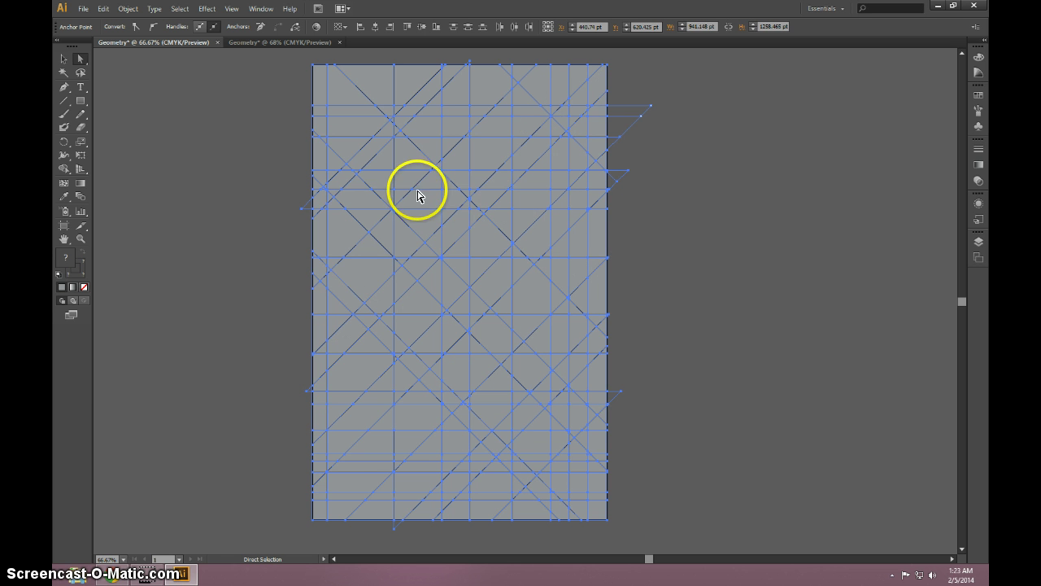
left_click(259, 9)
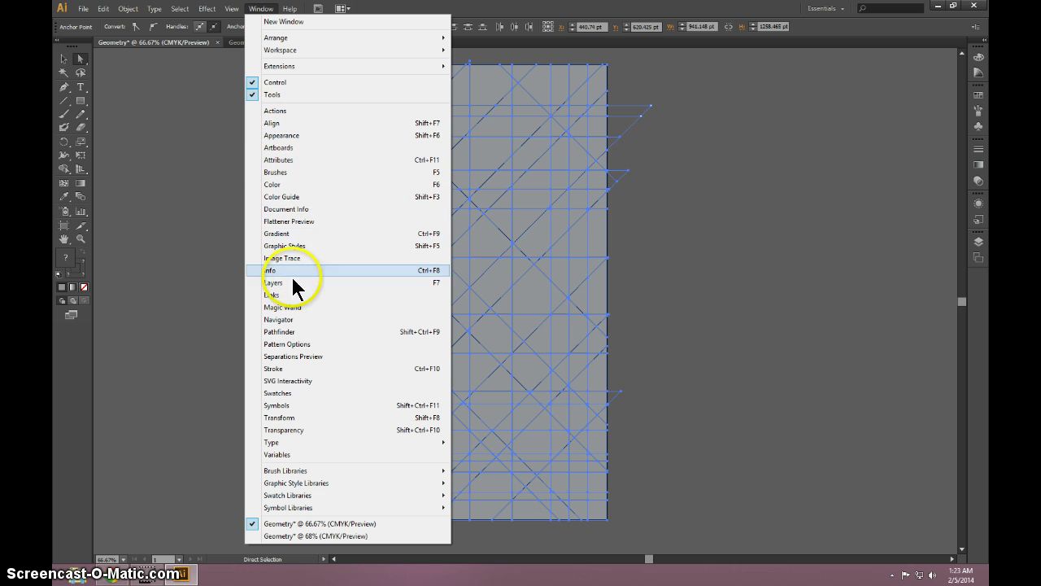
left_click(291, 334)
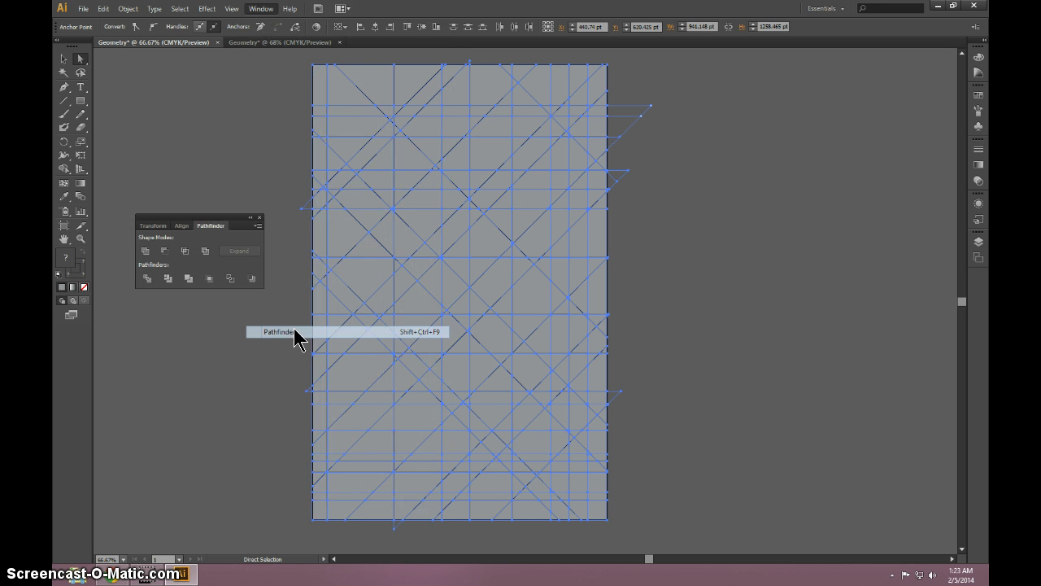
left_click(148, 278)
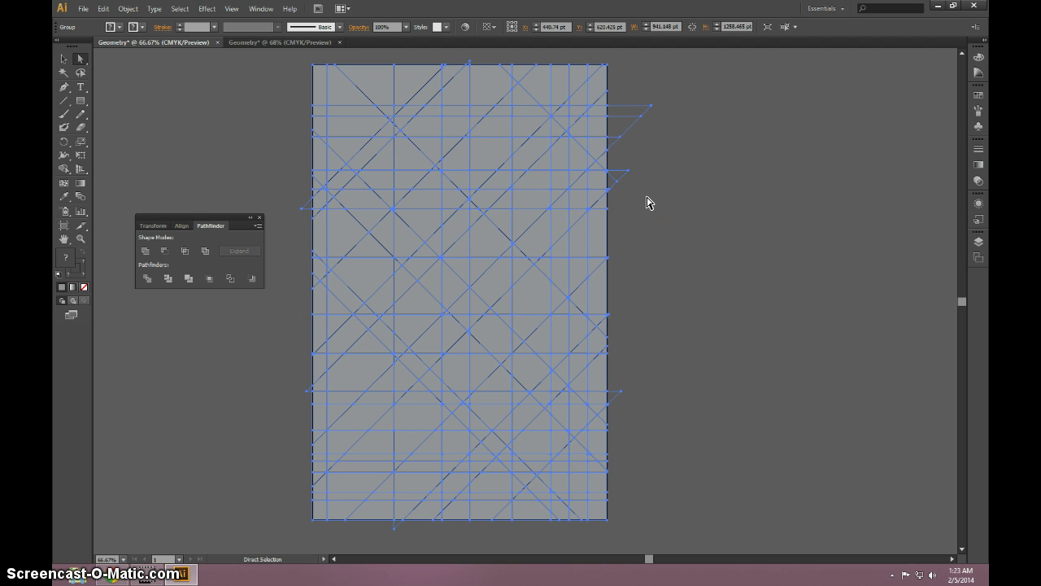
left_click(643, 135)
left_click(470, 104)
- Pull a divided piece out to test the split, undo the move, and switch to the browser
left_click_drag(478, 112, 386, 165)
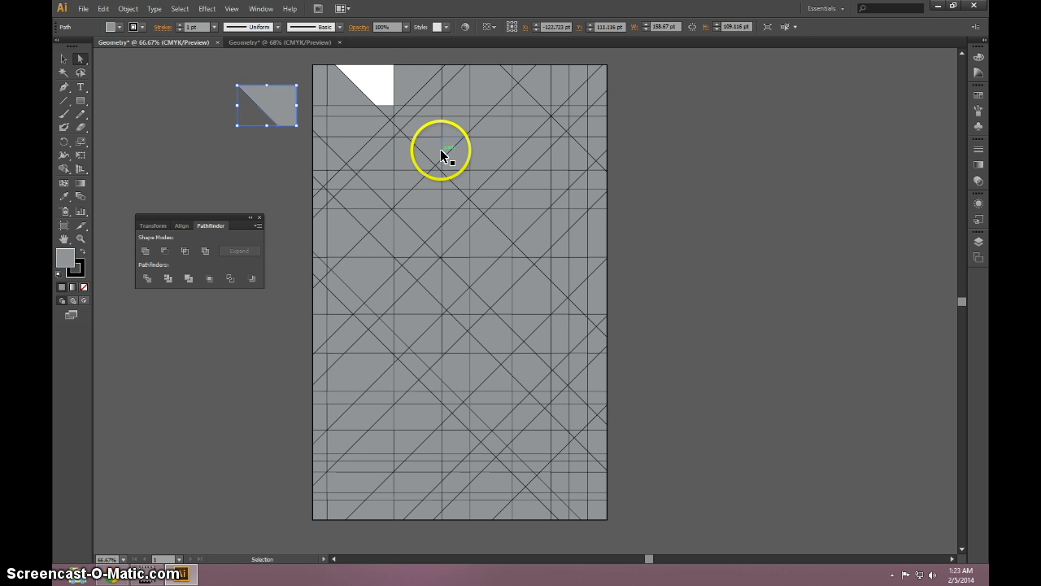
key("ctrl+z")
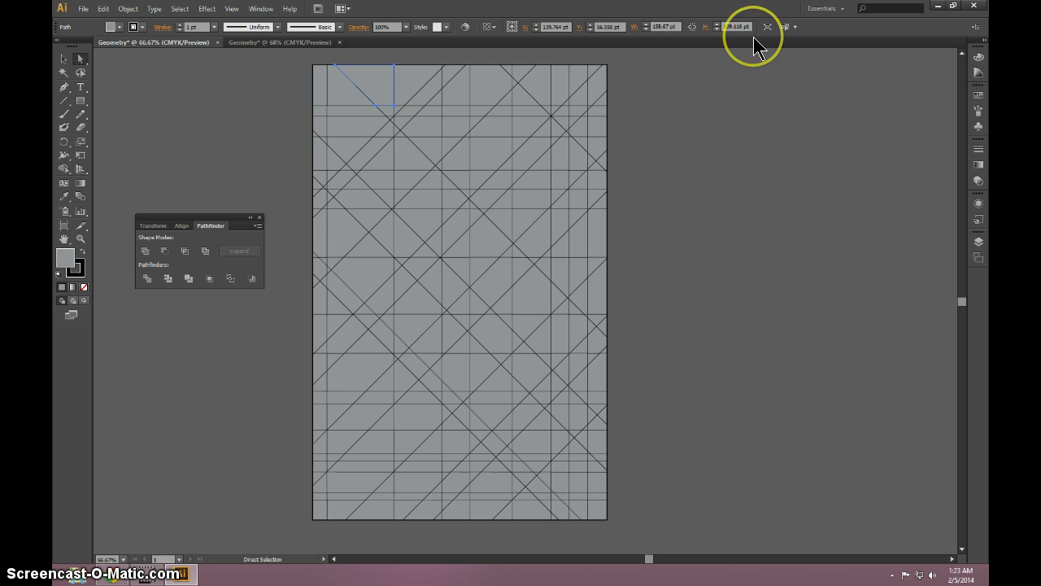
key("alt+Tab")
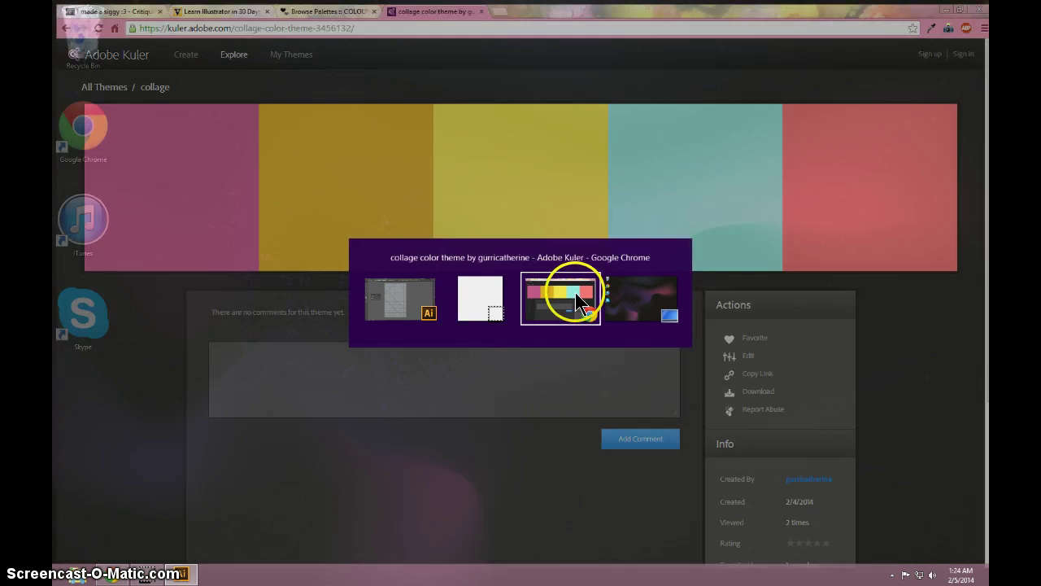
- Read the Kuler collage swatch hex codes such as #96E8DC and #C05887, then return to Illustrator
left_click(575, 297)
left_click(174, 25)
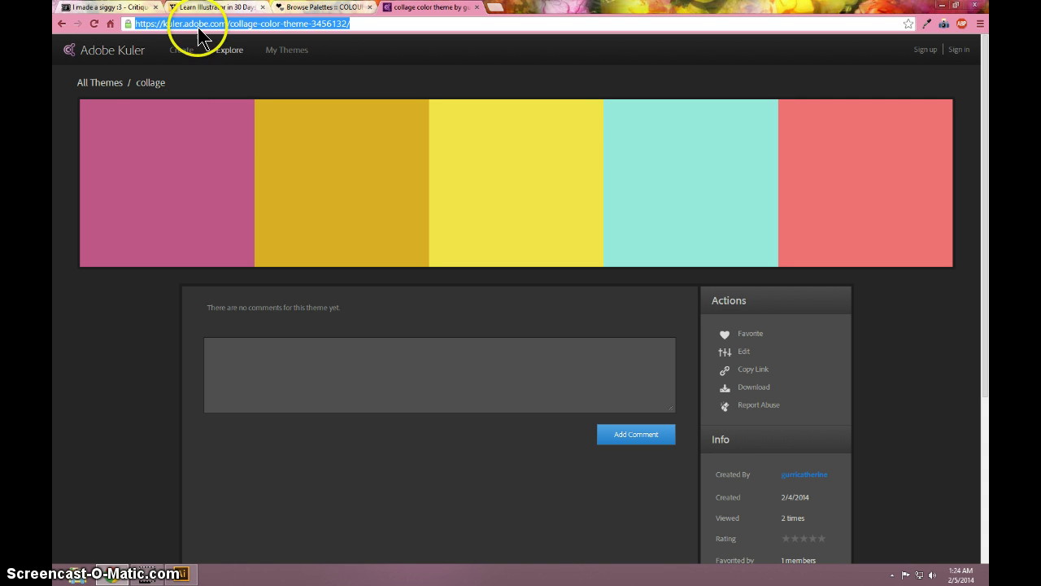
left_click(260, 24)
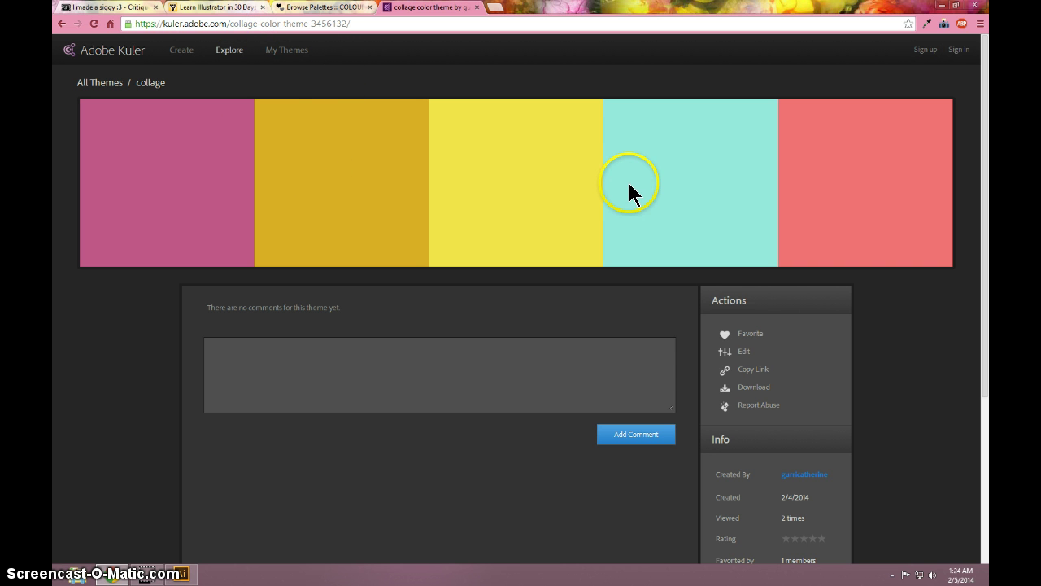
mouse_move(662, 181)
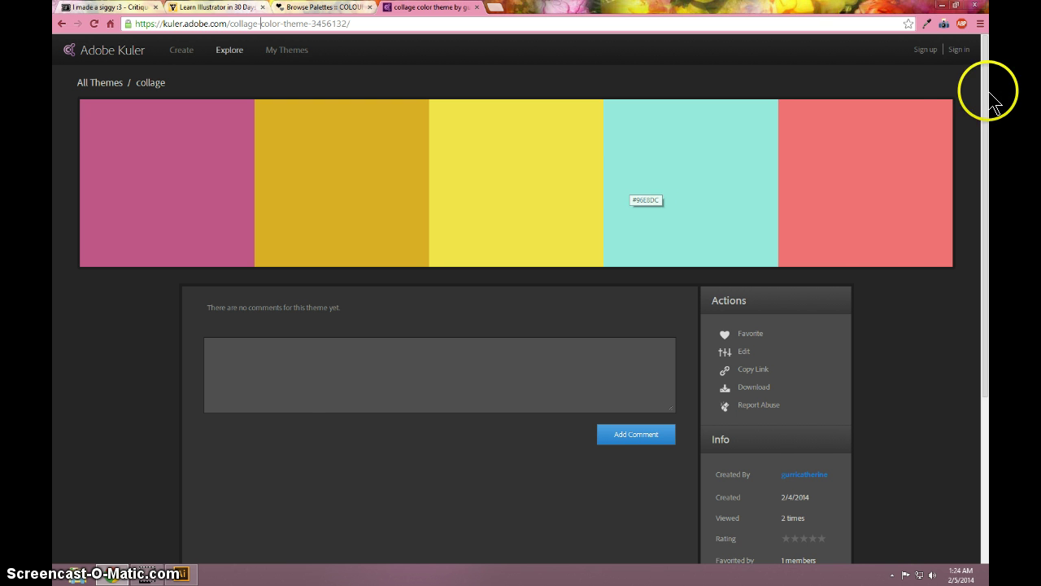
key("alt+Tab")
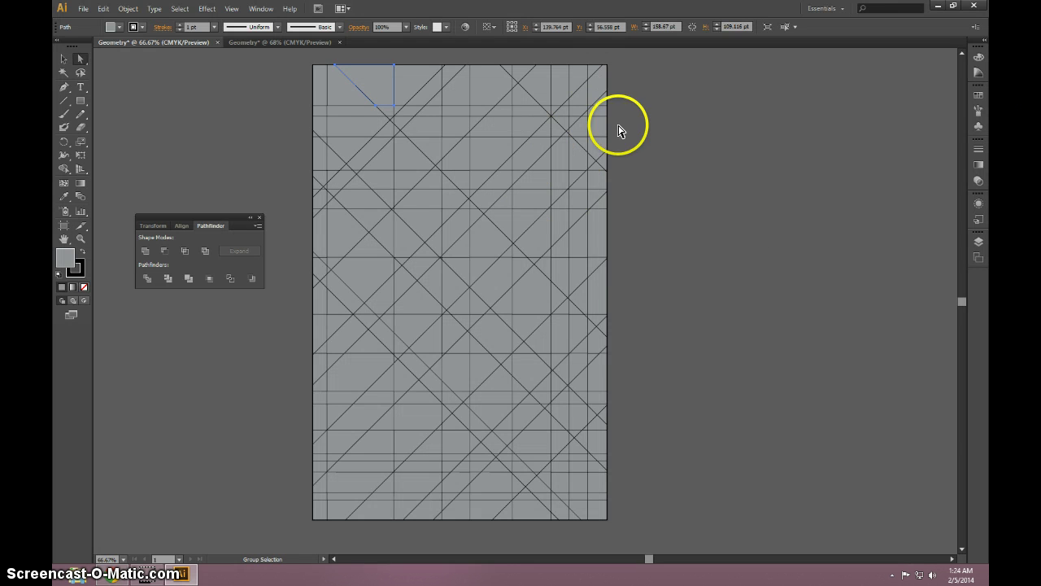
key("alt+Tab")
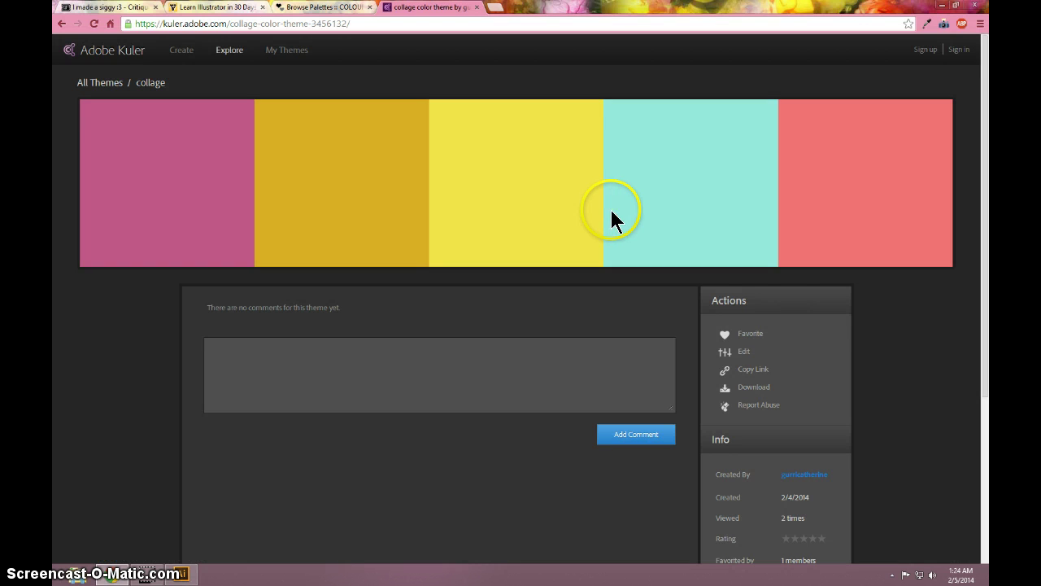
mouse_move(571, 188)
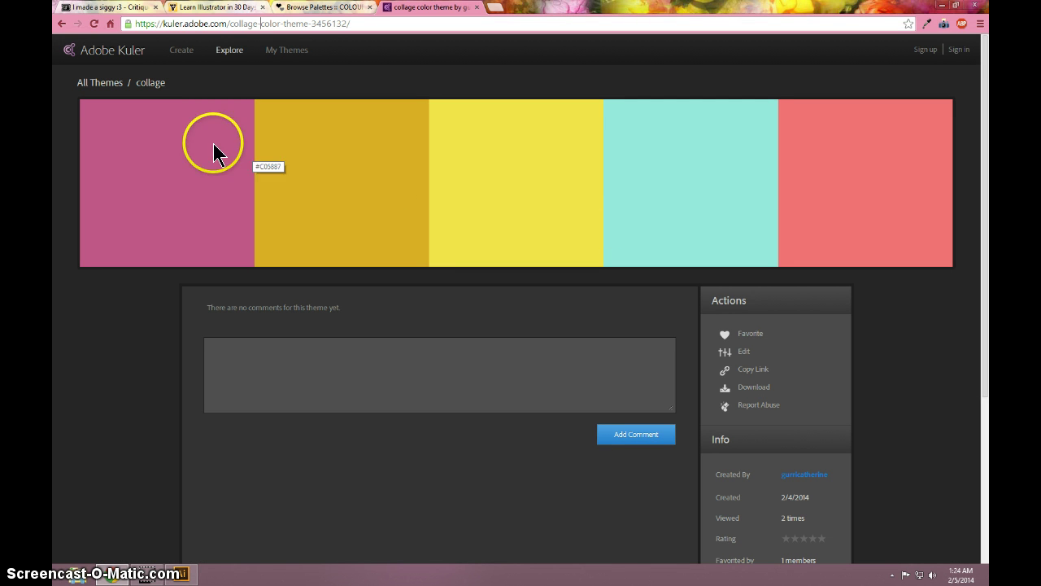
key("alt+Tab")
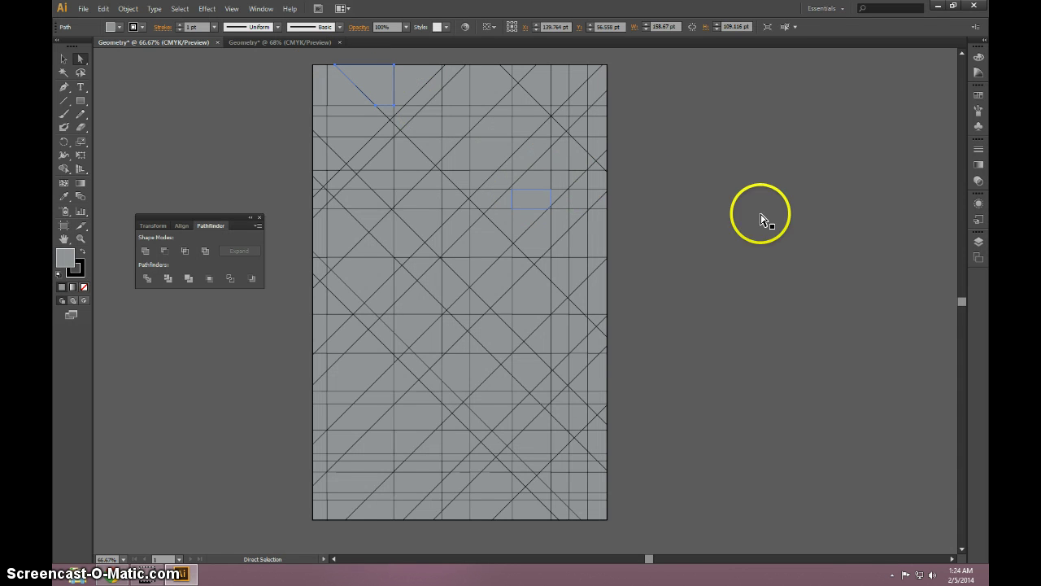
- Make the Coloring layer visible to reveal the swatch squares and palette image
left_click(978, 257)
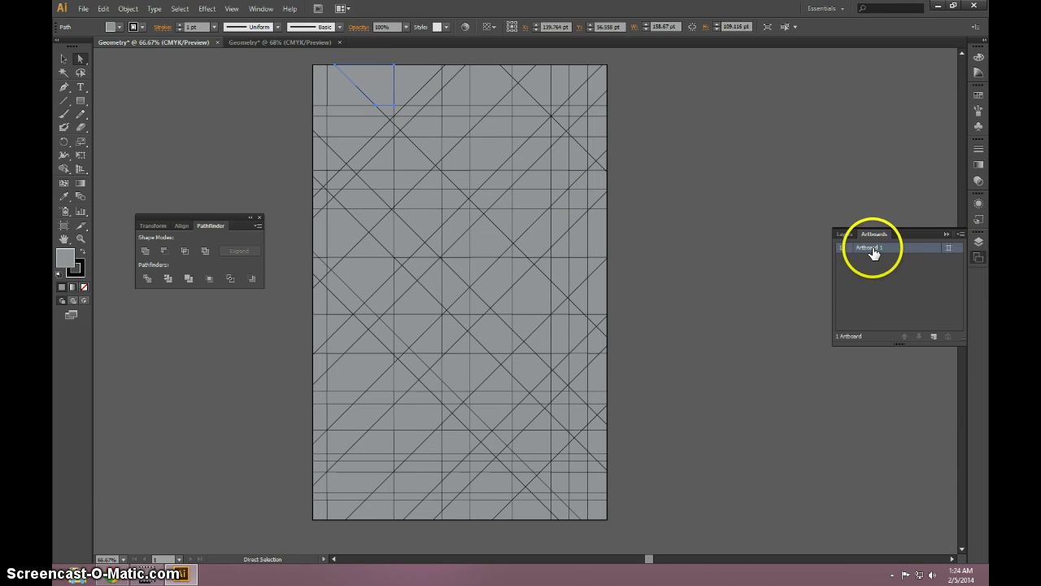
left_click(846, 234)
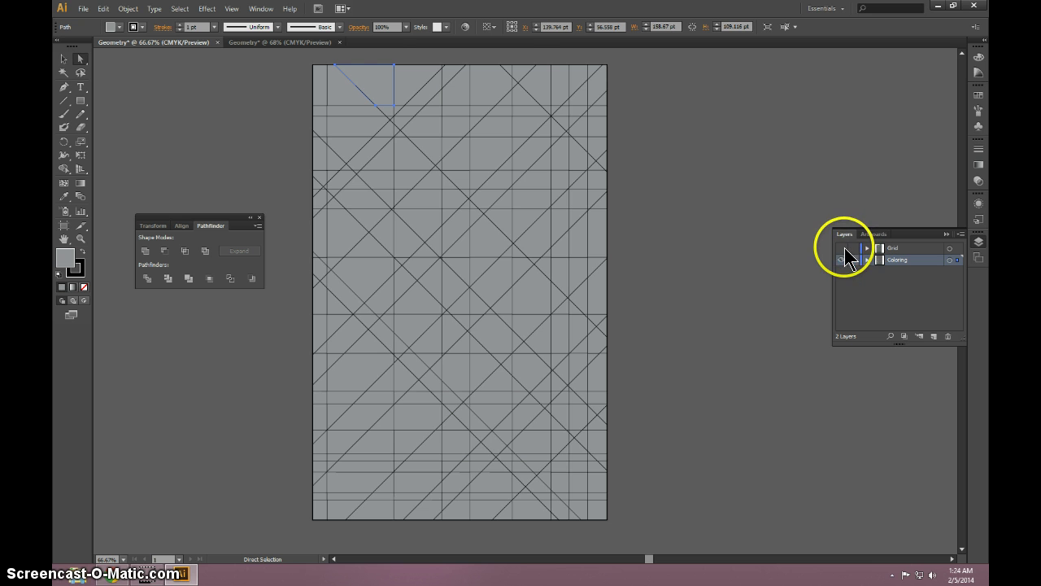
left_click(841, 259)
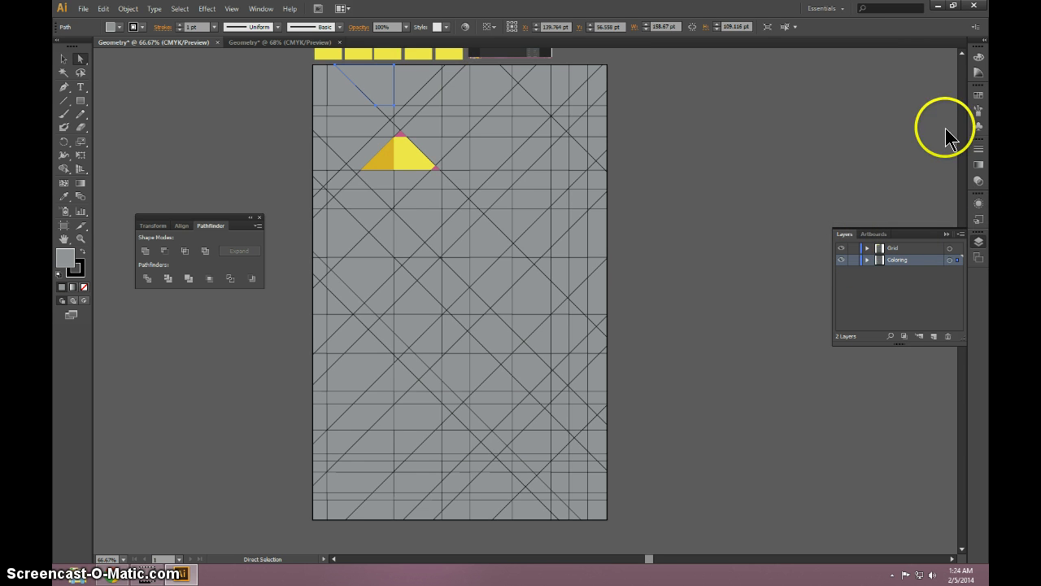
left_click(962, 54)
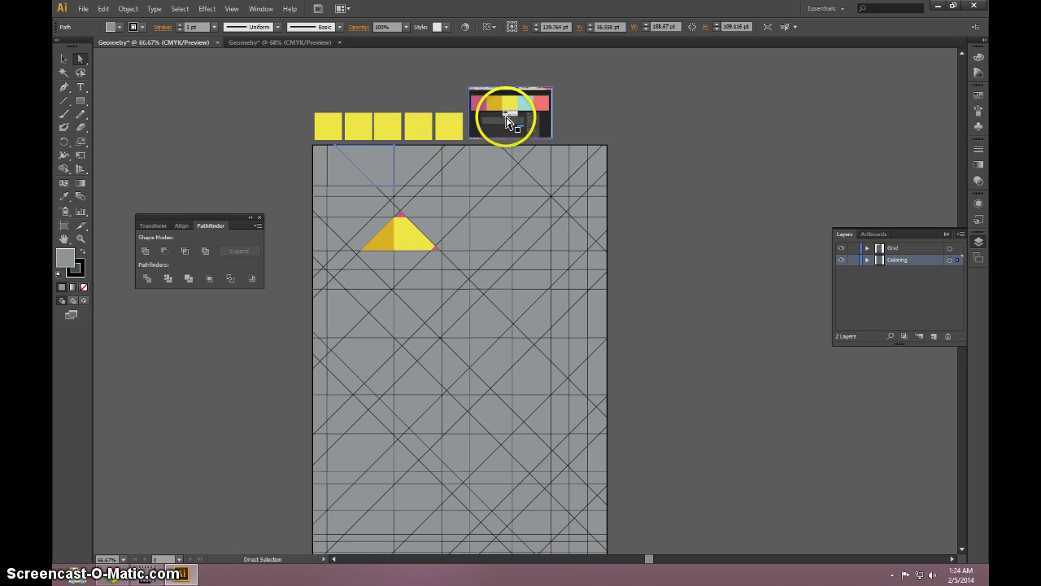
- Eyedrop pink from the palette into the first square and orange into the second
left_click(355, 136)
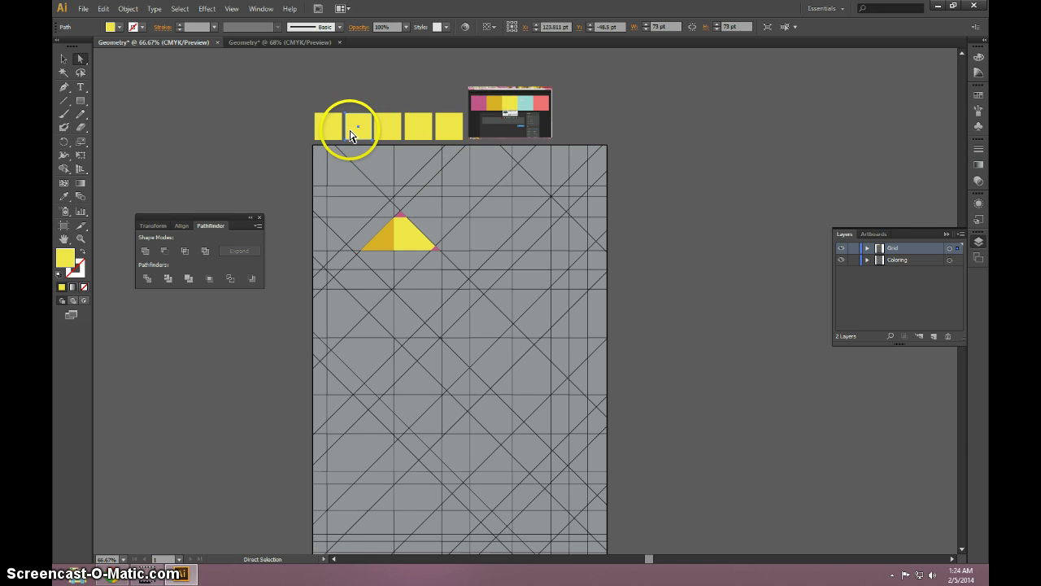
left_click(64, 196)
left_click(479, 103)
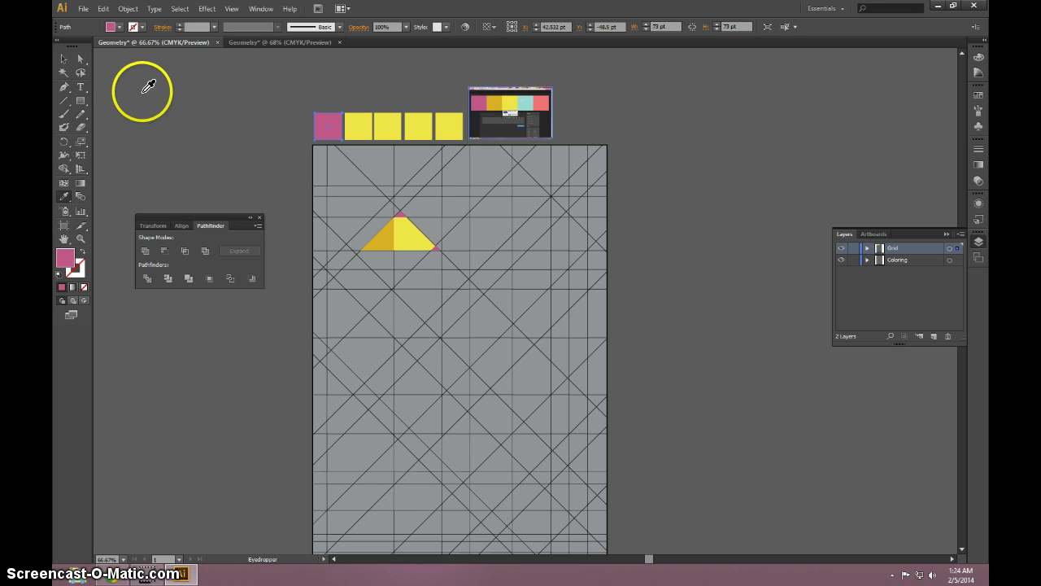
left_click(355, 128)
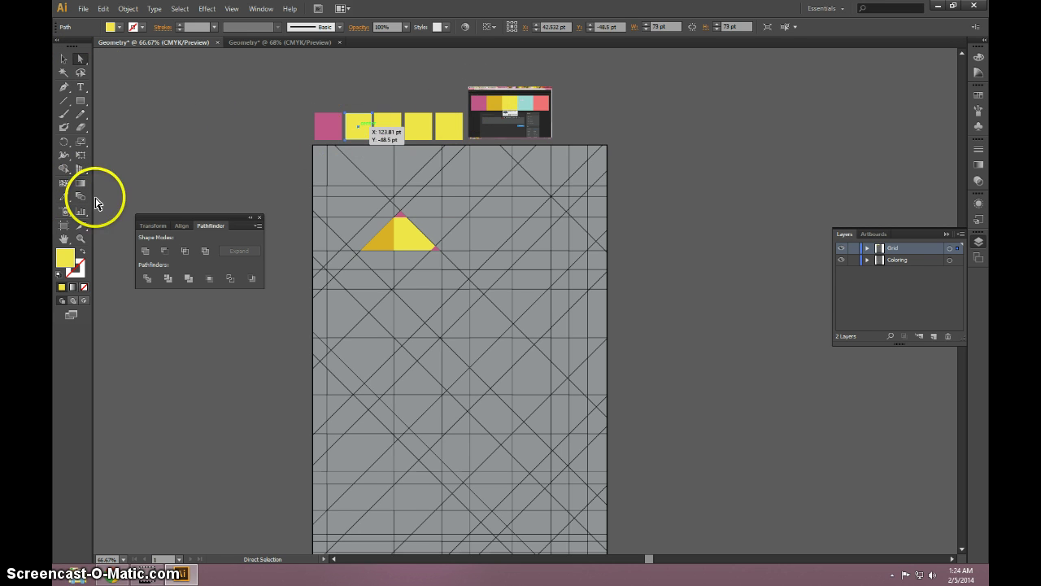
left_click(60, 199)
left_click(493, 102)
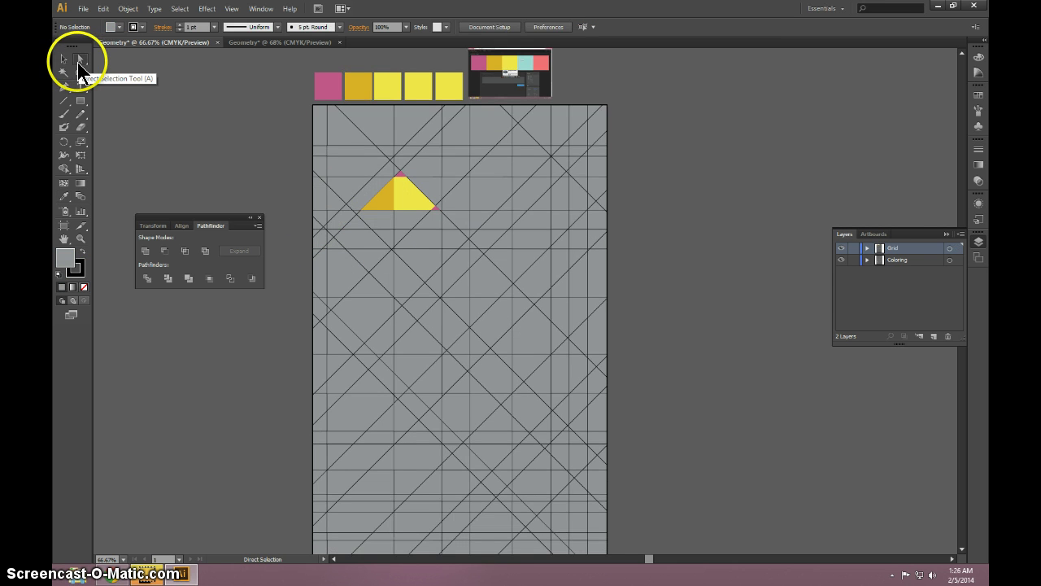
- Fill a lower triangular grid cell with teal and the small cell beside it with yellow
left_click(79, 58)
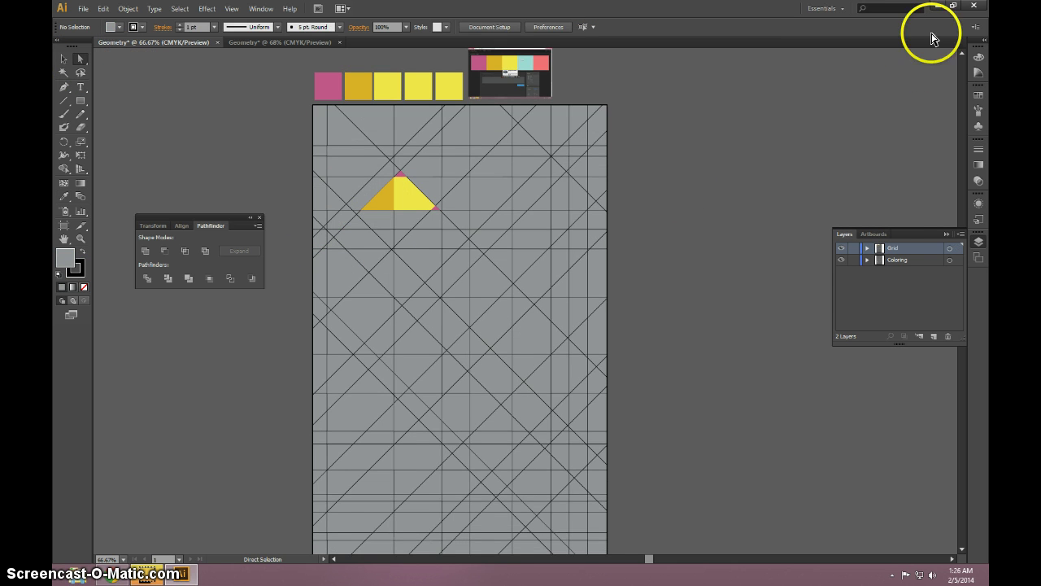
left_click(961, 53)
left_click(961, 52)
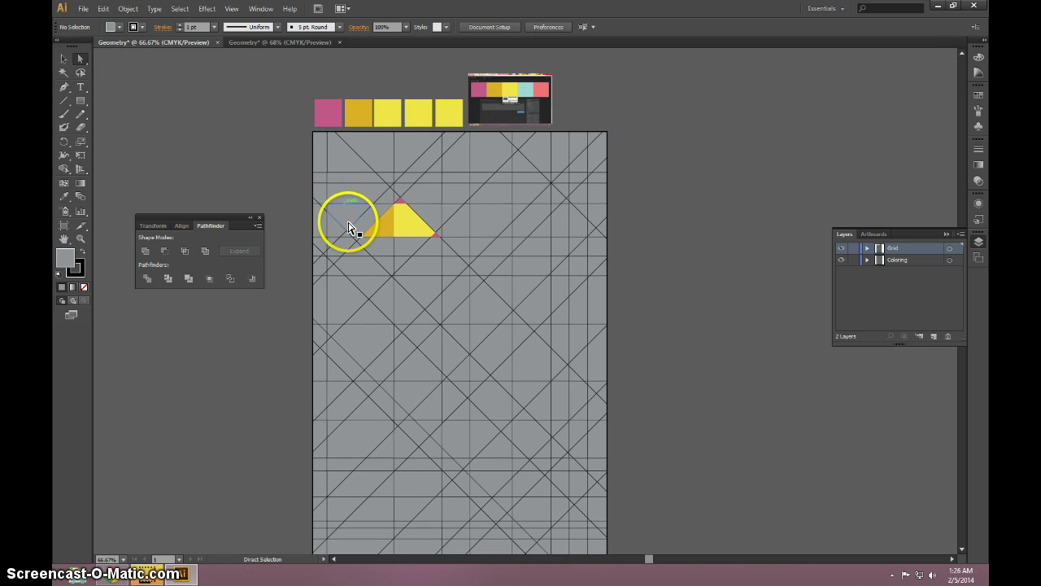
left_click(418, 378)
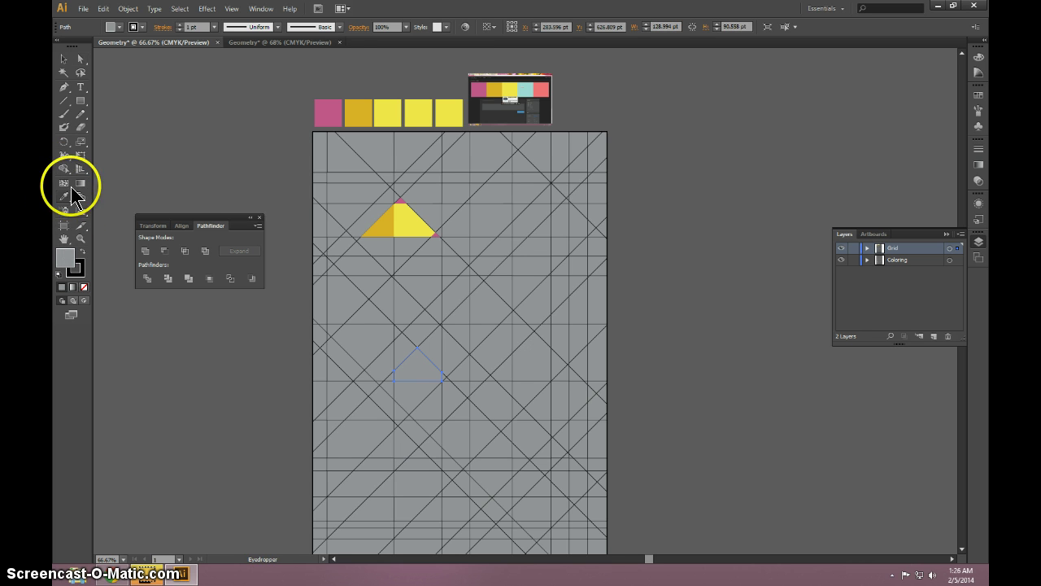
left_click(525, 84)
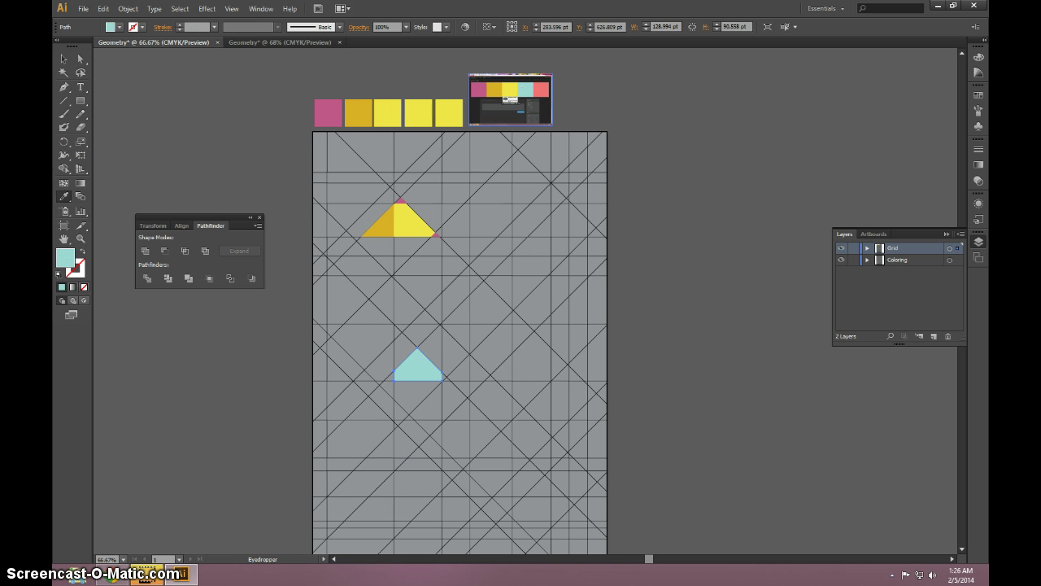
left_click(80, 60)
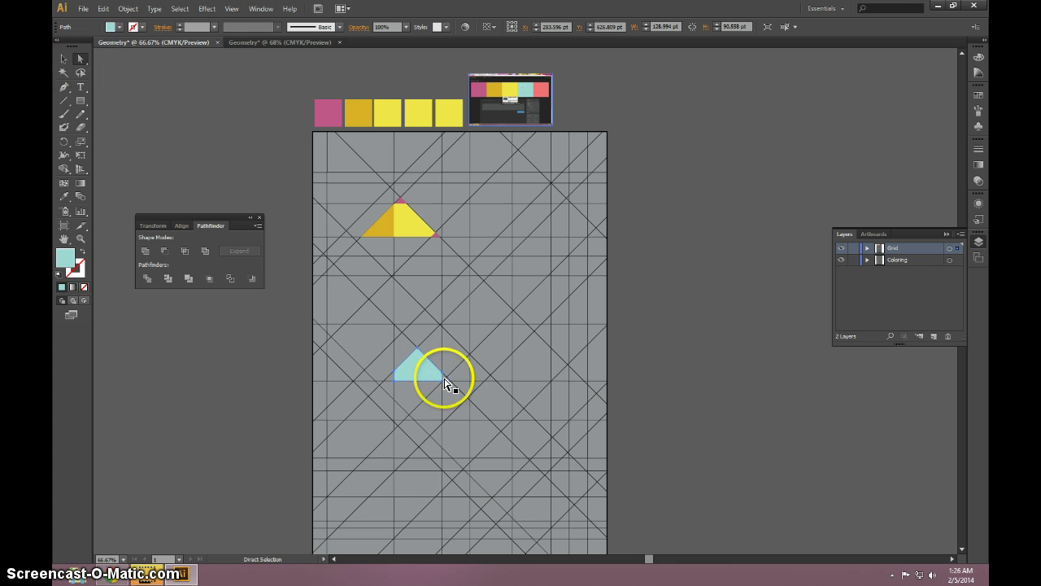
left_click(390, 381)
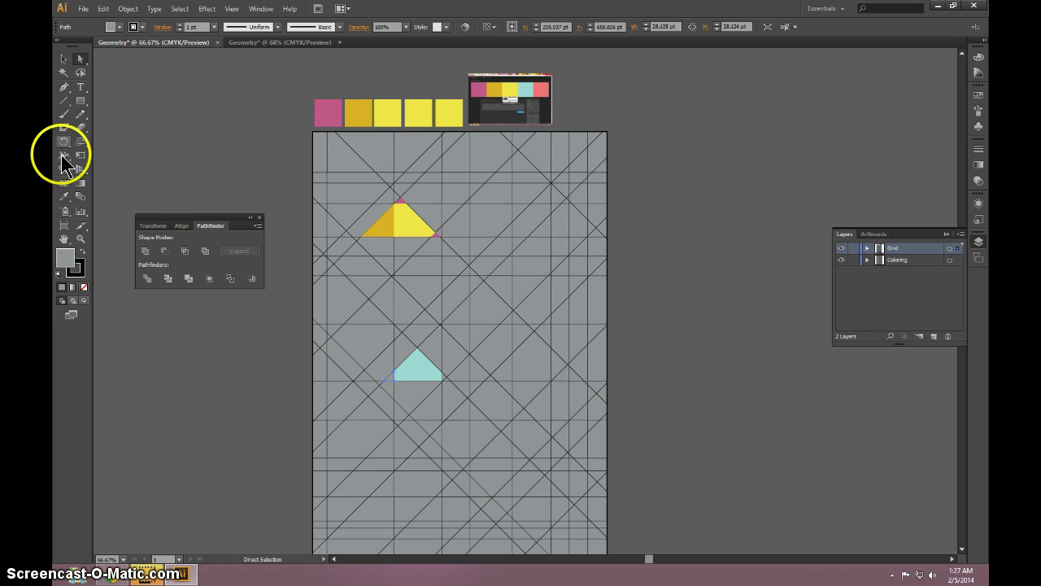
left_click(64, 197)
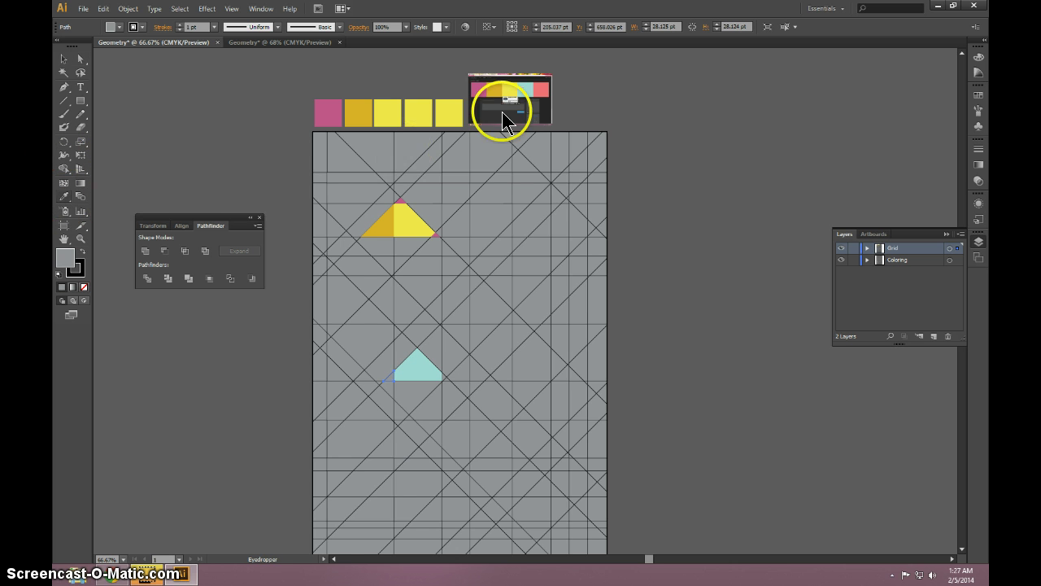
left_click(455, 107)
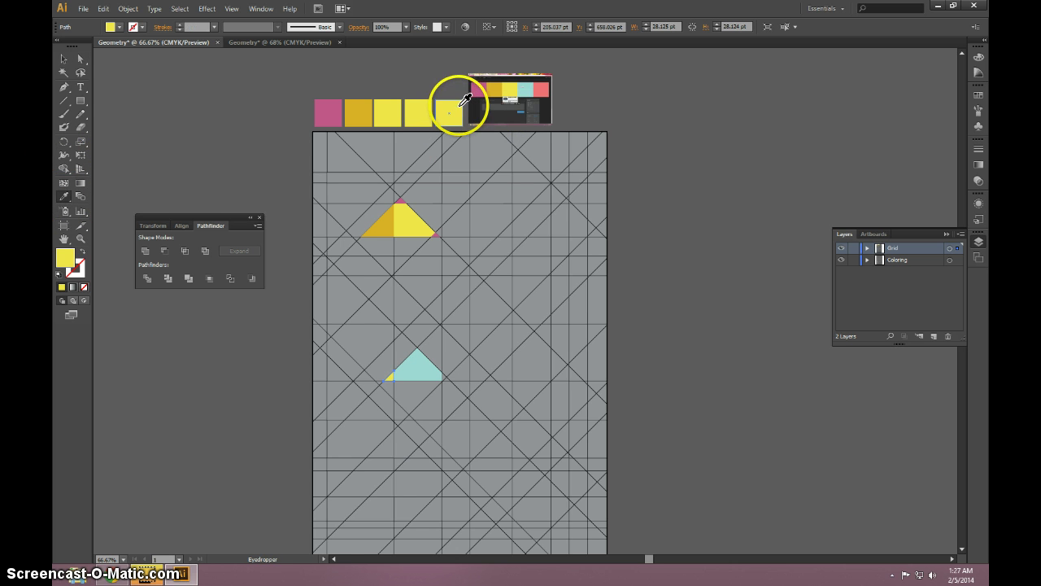
- Collapse the layers list and edit grid pieces near the top with the Pencil and Direct Selection tools
left_click(79, 115)
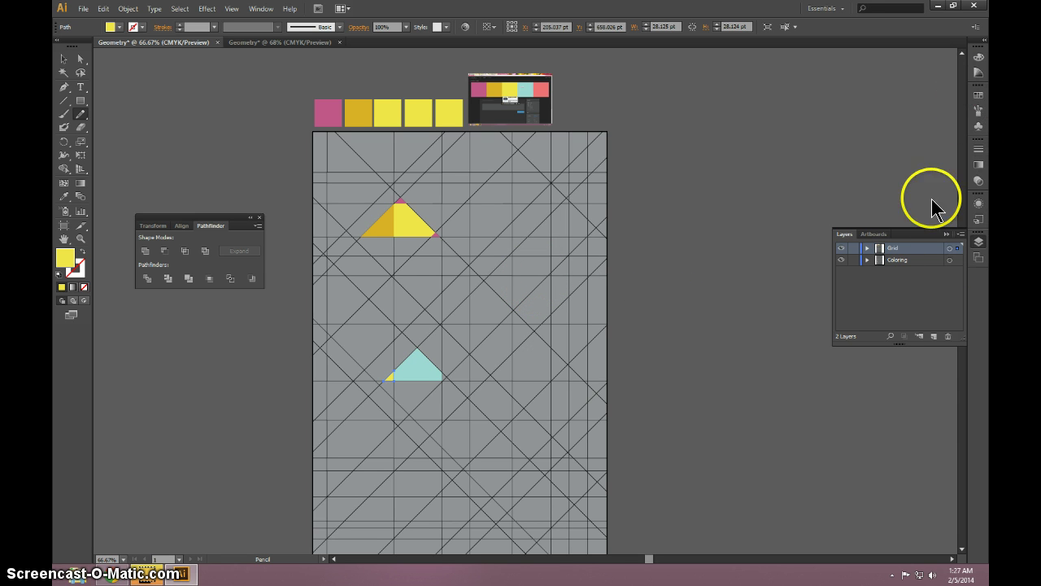
left_click(945, 233)
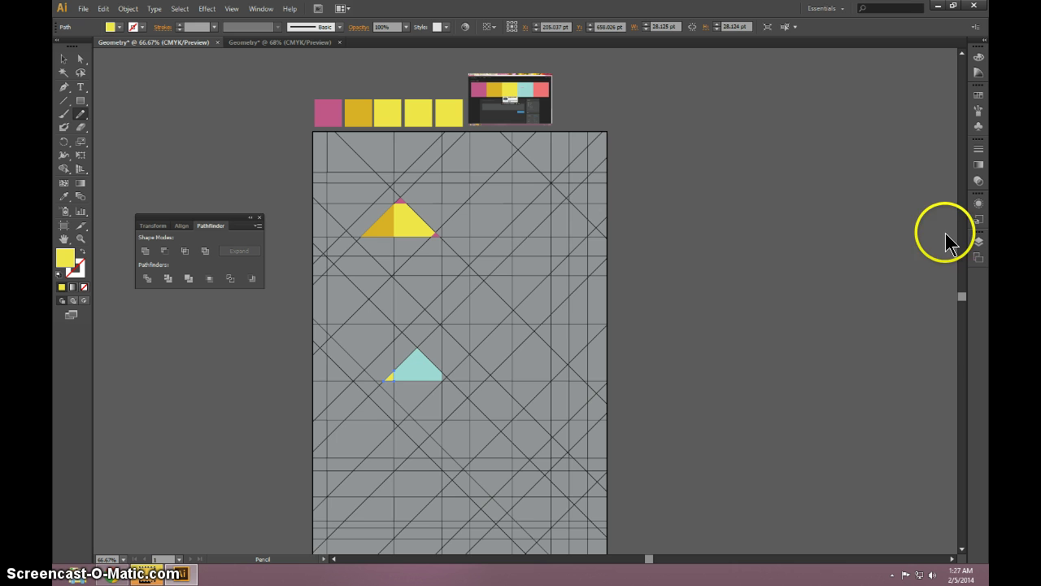
left_click(750, 216)
left_click_drag(659, 205, 606, 204)
left_click_drag(510, 271, 474, 333)
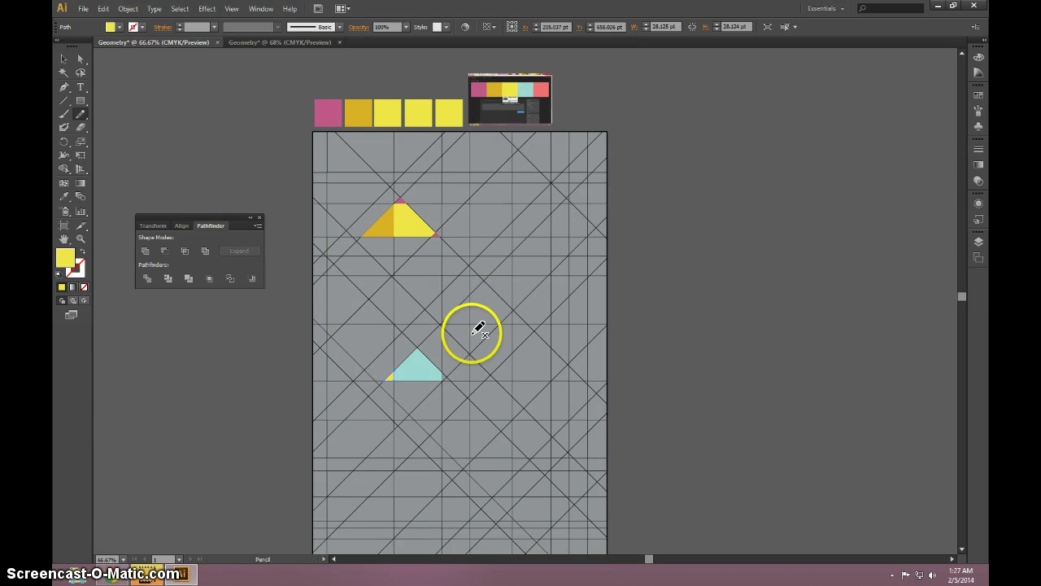
left_click(78, 61)
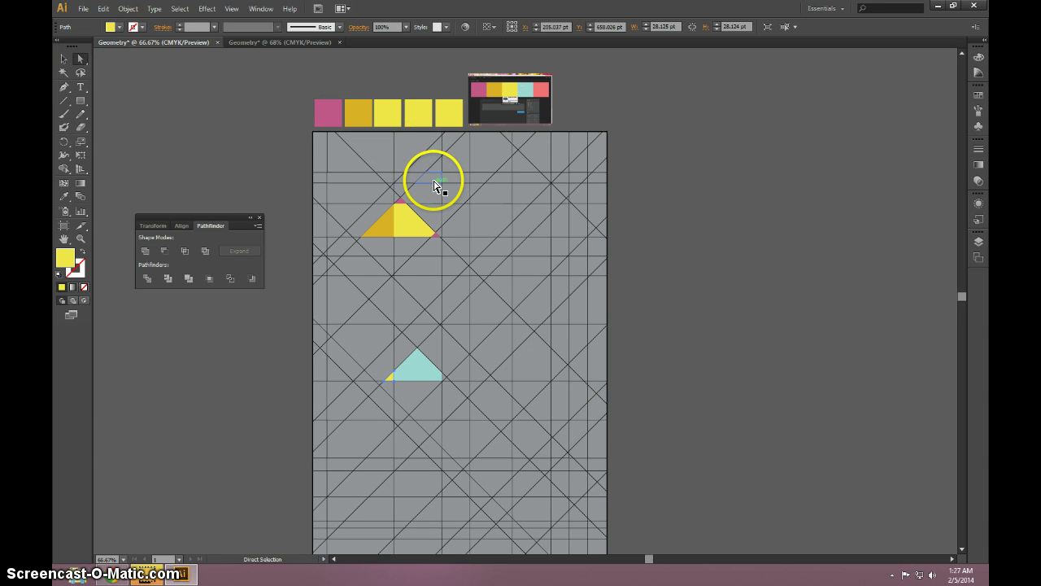
left_click_drag(434, 186, 421, 233)
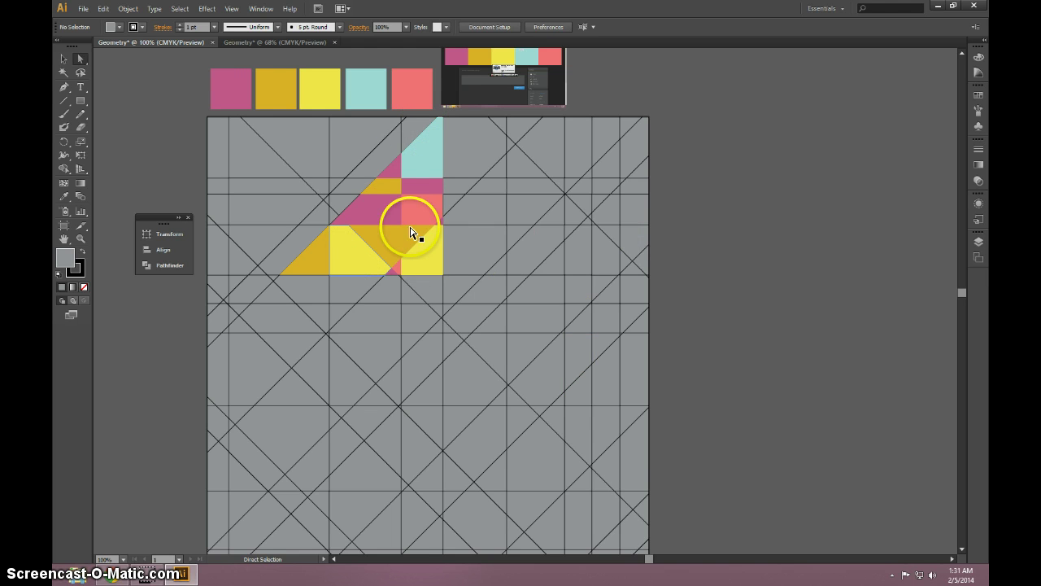
- Delete the Kuler palette reference image and select the coloured triangle artwork at the top
left_click(471, 97)
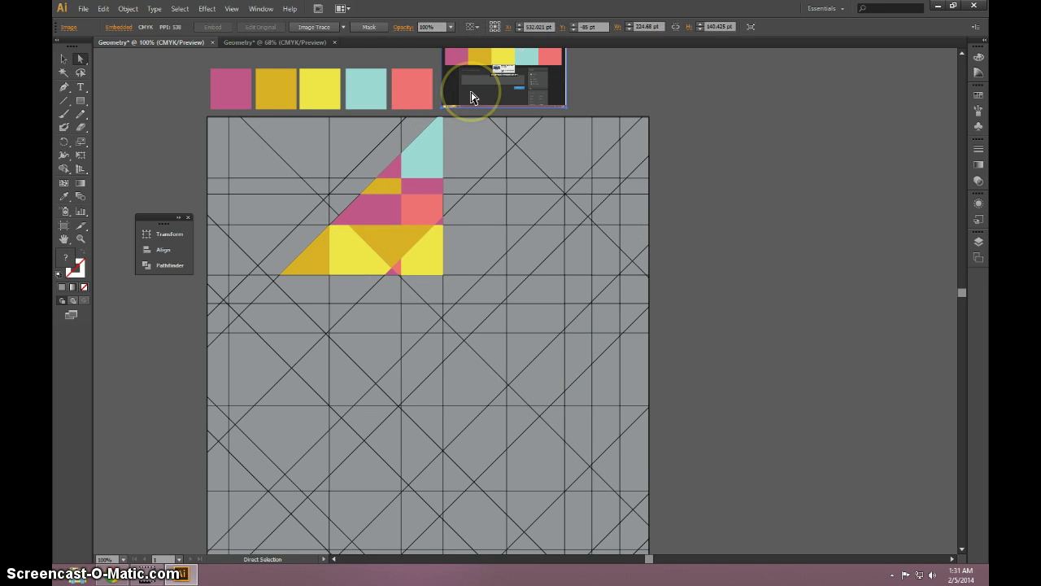
key("Delete")
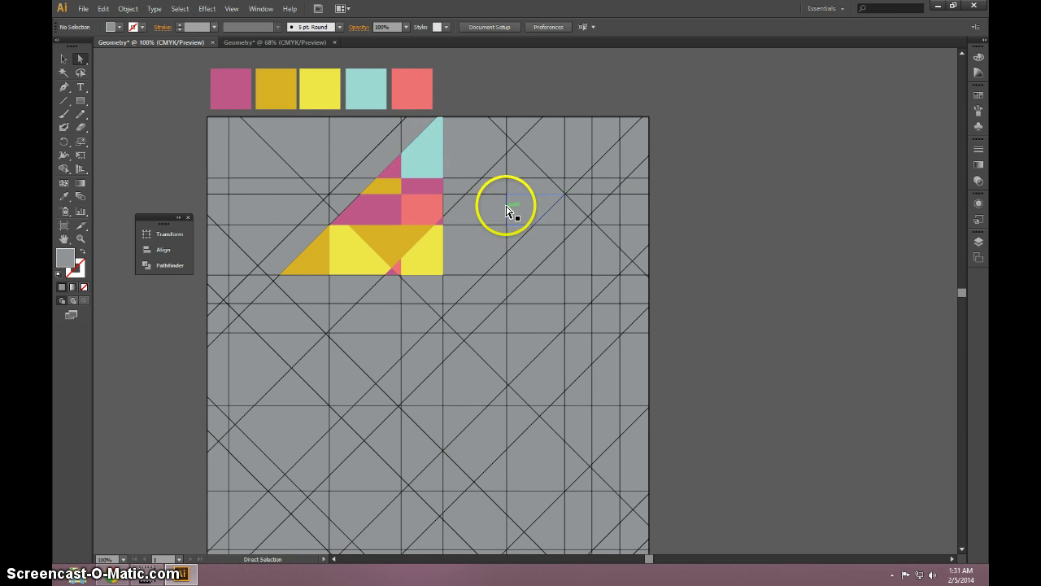
scroll(495, 242, "down", 3)
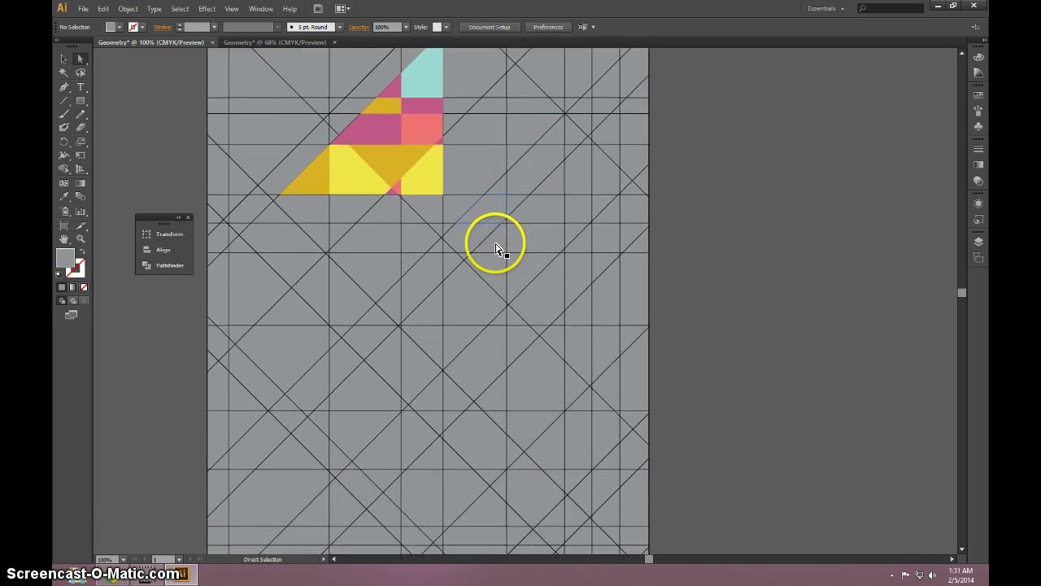
scroll(497, 248, "down", 1)
scroll(496, 248, "up", 3)
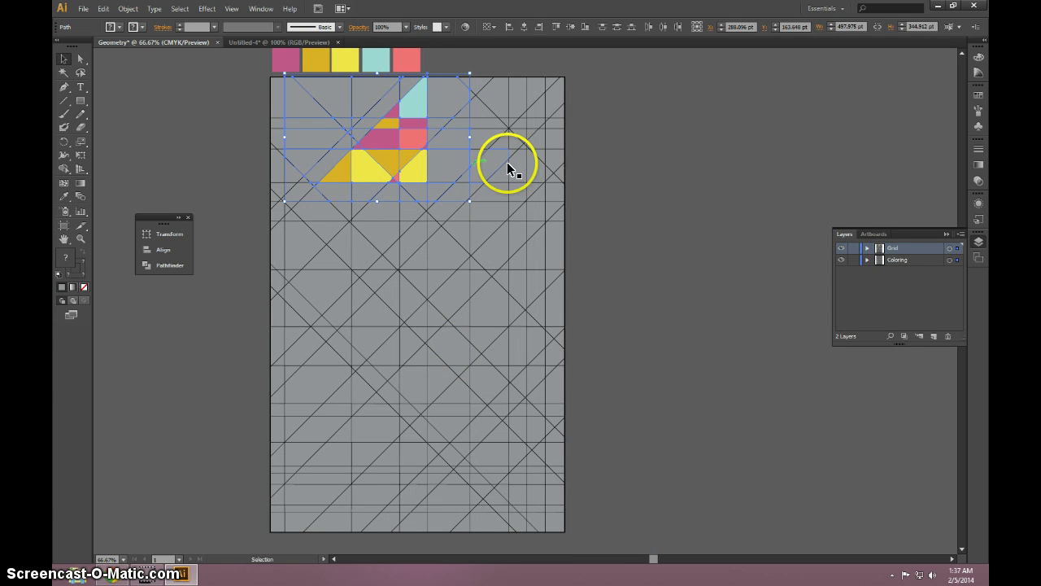
left_click(480, 176)
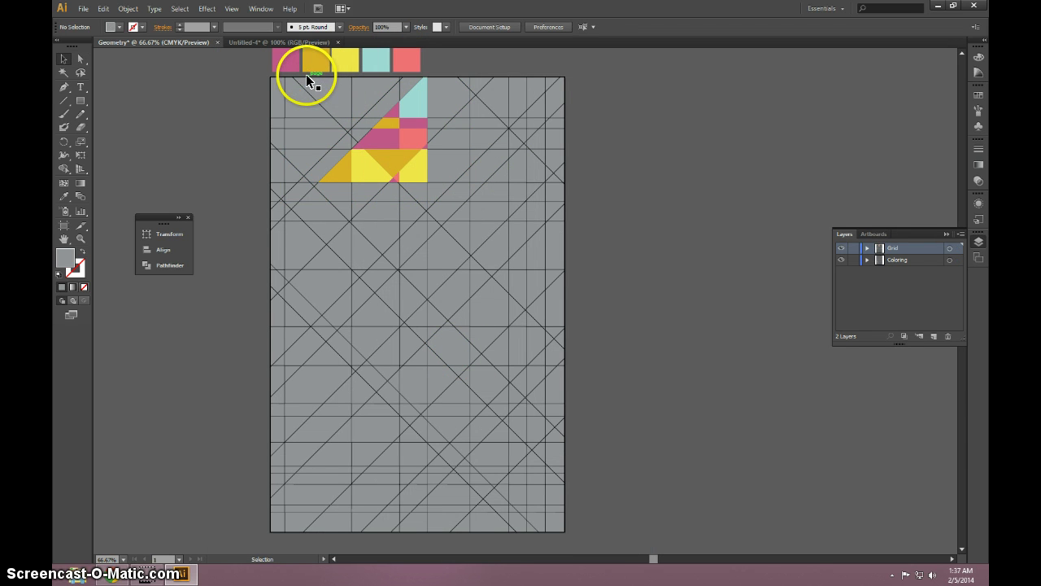
left_click(442, 185)
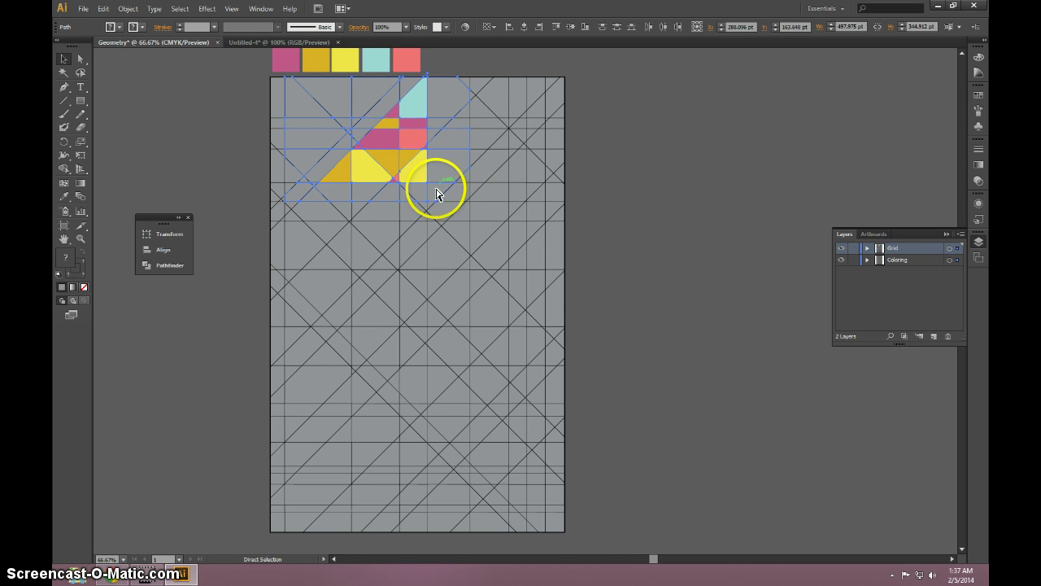
- Launch Photoshop from Start and decline the product-improvement prompt
key("super")
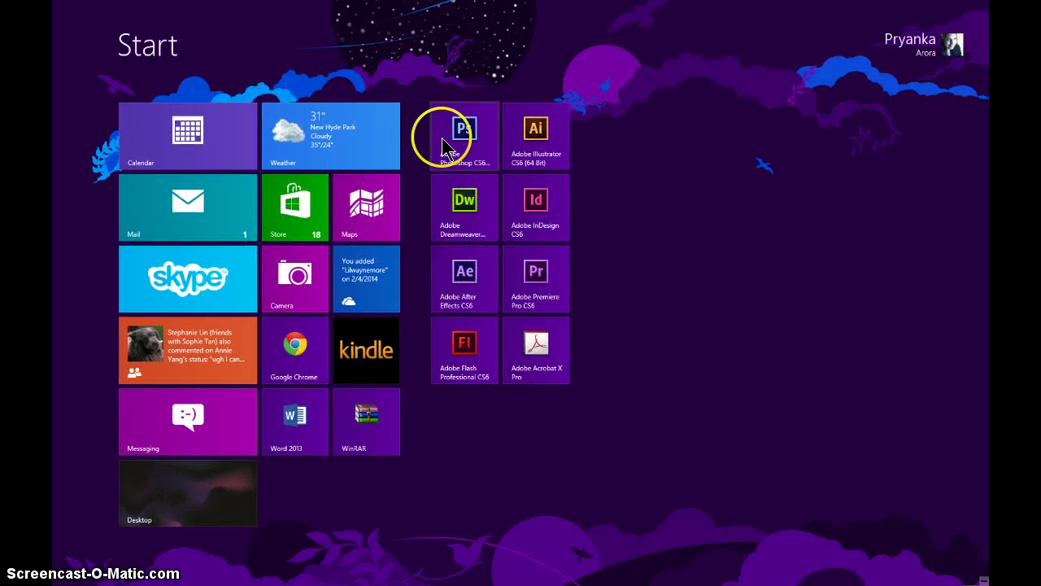
left_click(446, 139)
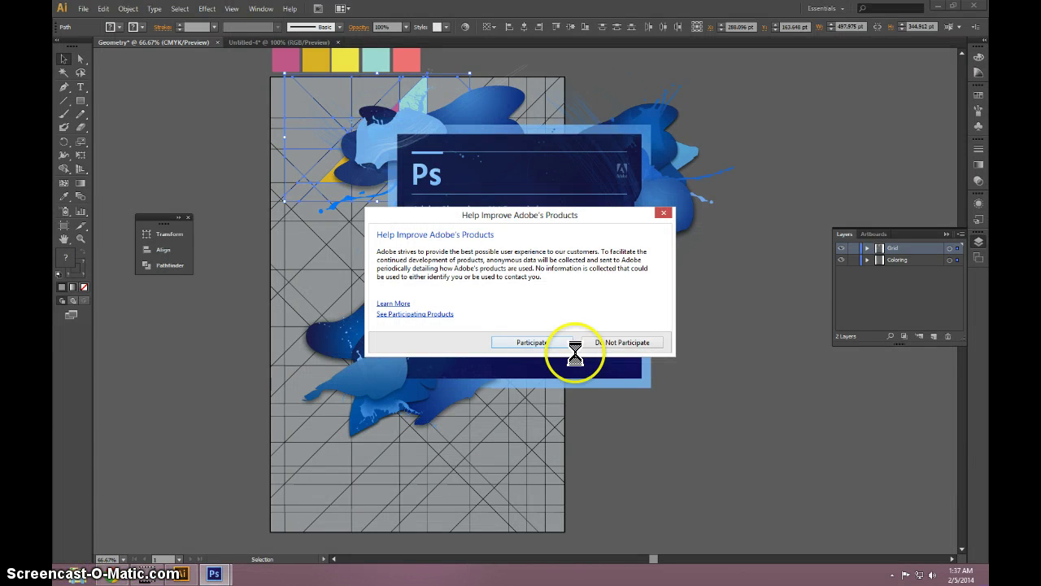
left_click(566, 342)
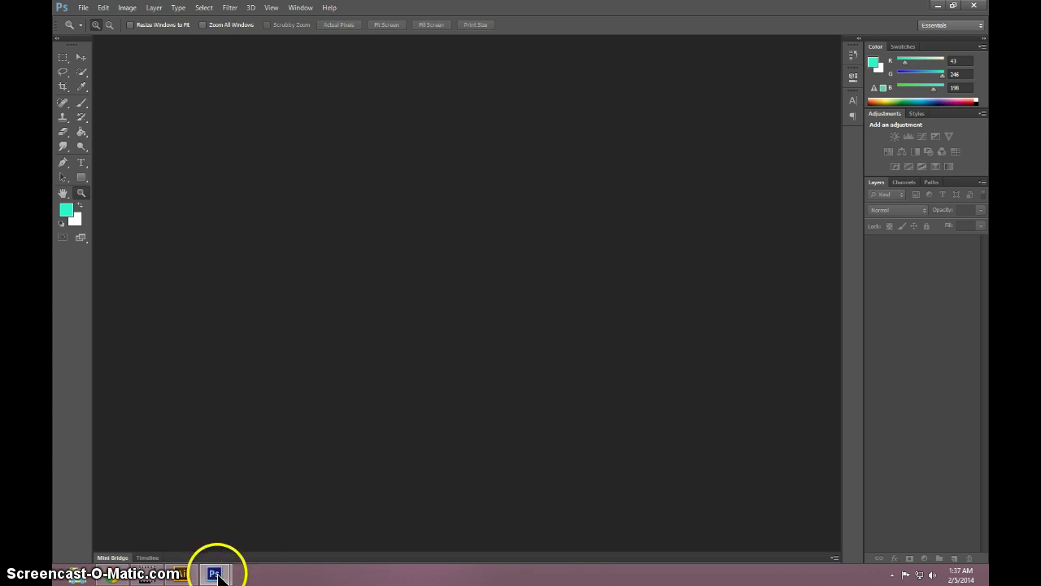
mouse_move(214, 572)
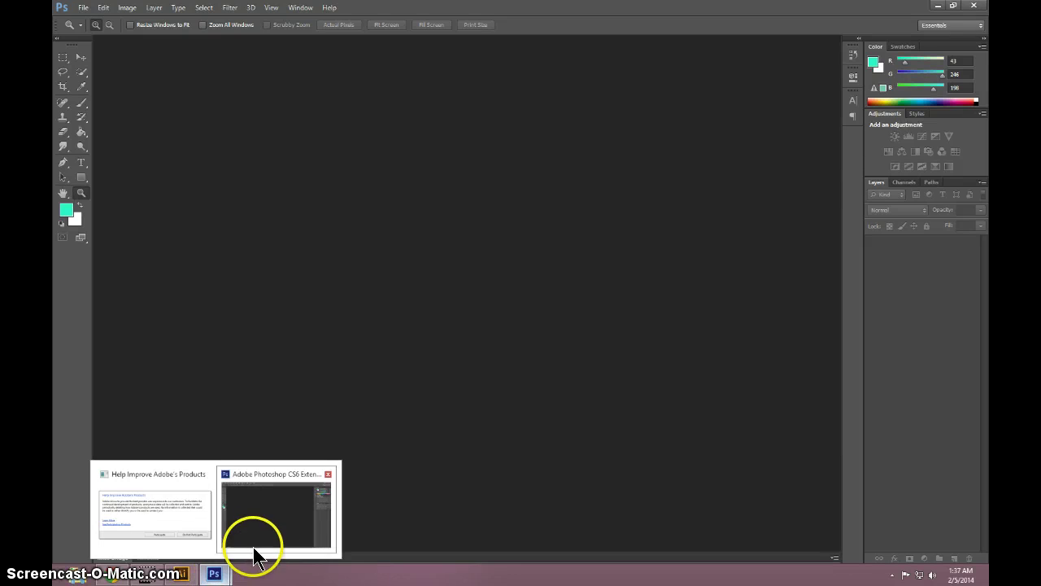
left_click(198, 533)
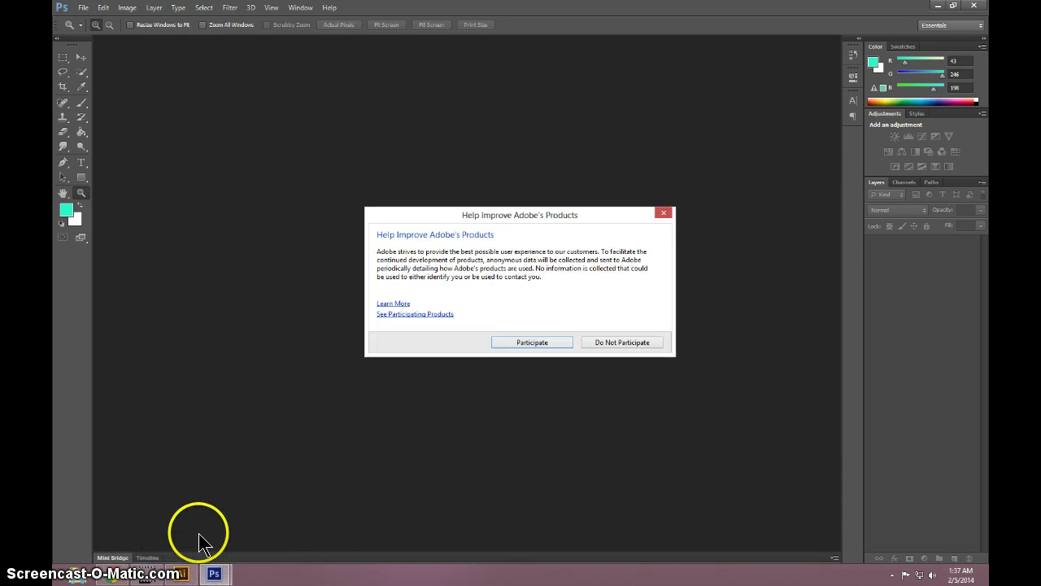
left_click(599, 344)
- Create a new CMYK document from the U.S. Paper preset at Tabloid, 11 x 17 inches
key("ctrl+n")
left_click(521, 306)
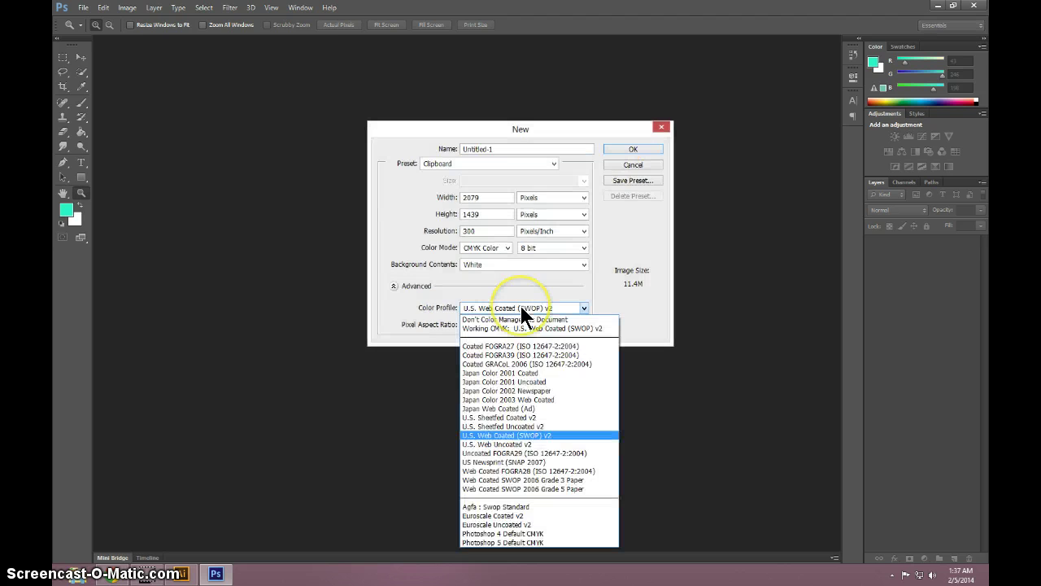
left_click(468, 156)
left_click(472, 164)
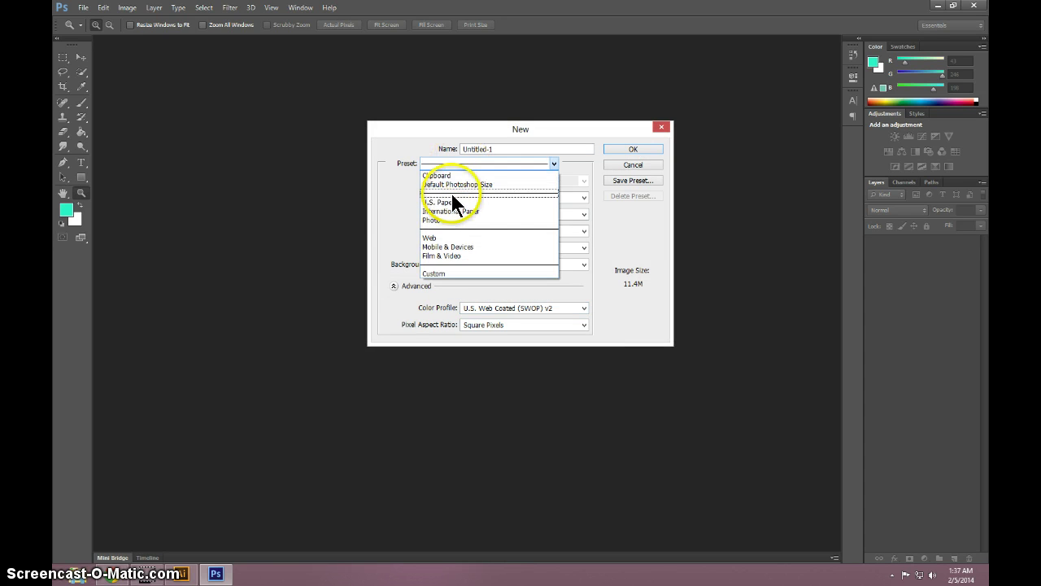
left_click(444, 203)
left_click(486, 181)
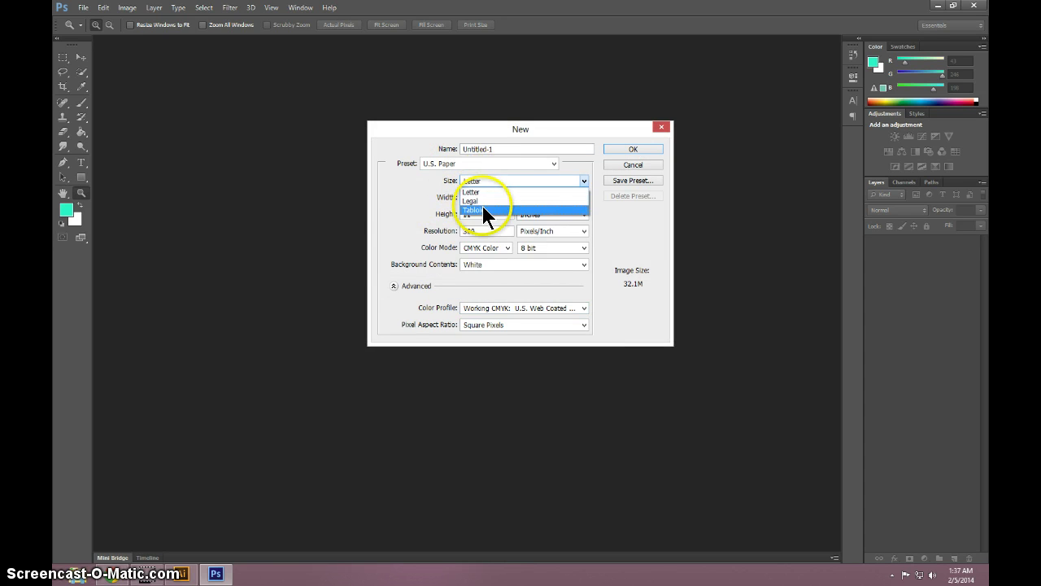
left_click(481, 203)
left_click(628, 150)
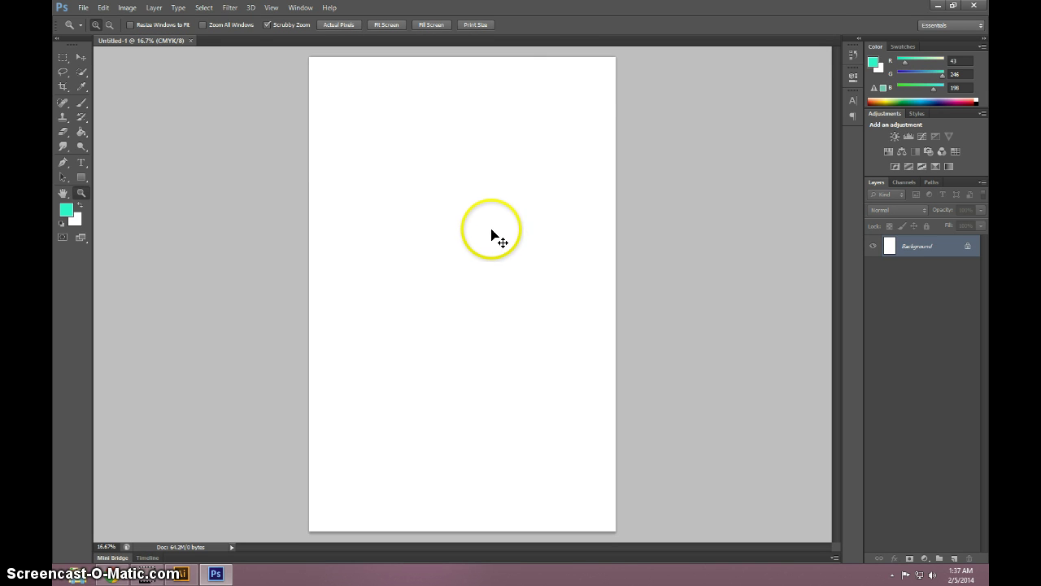
- Paste the copied Illustrator grid as a Smart Object and move it to the page's top-left corner
key("ctrl+v")
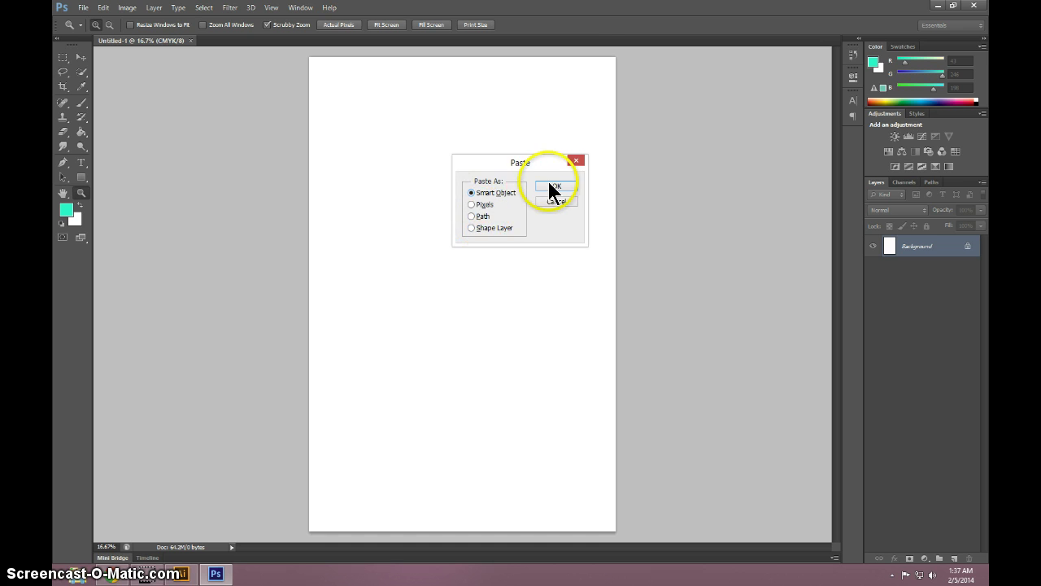
left_click(552, 186)
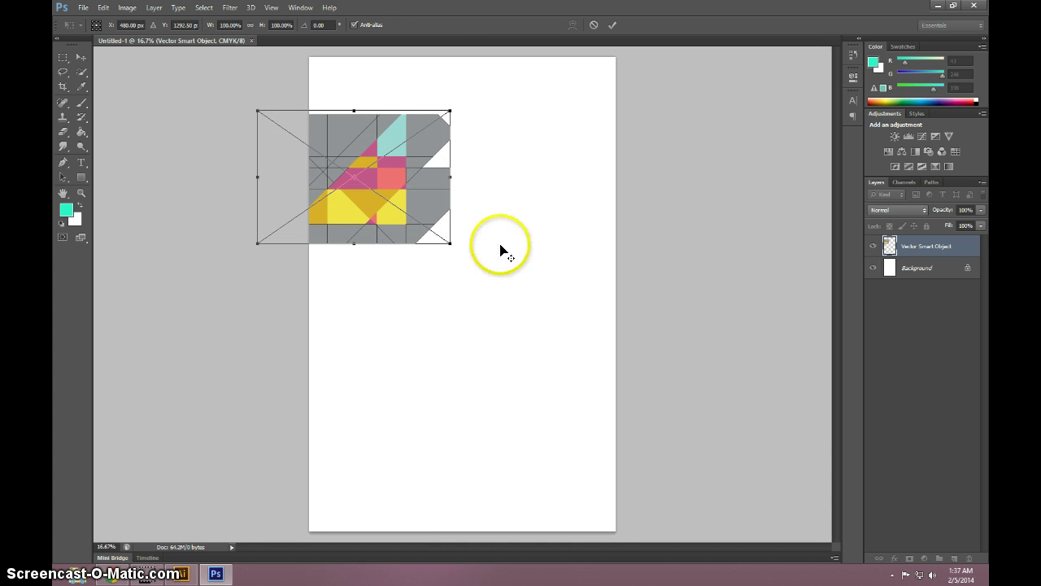
key("ctrl+minus")
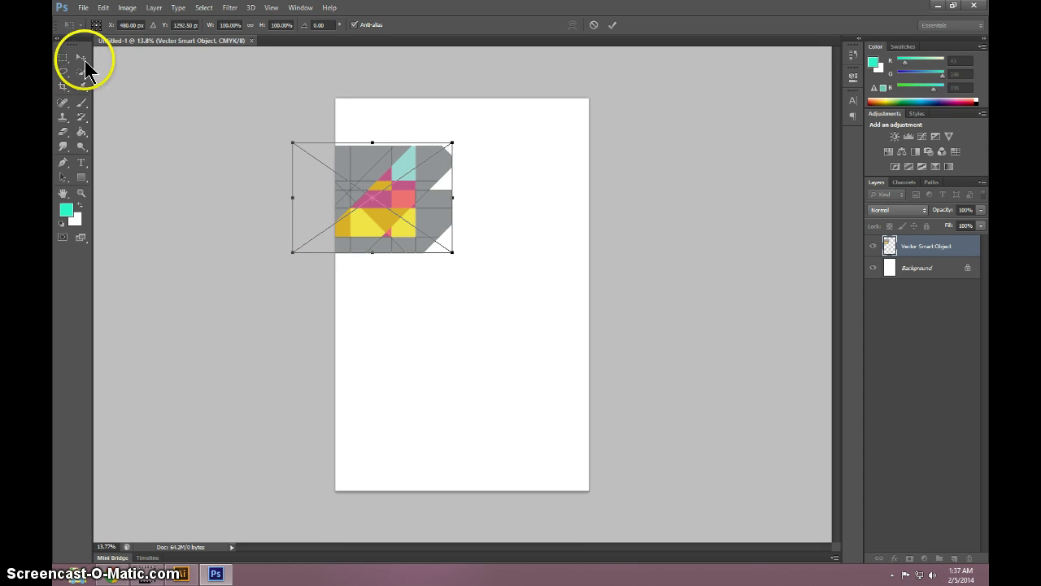
key("v")
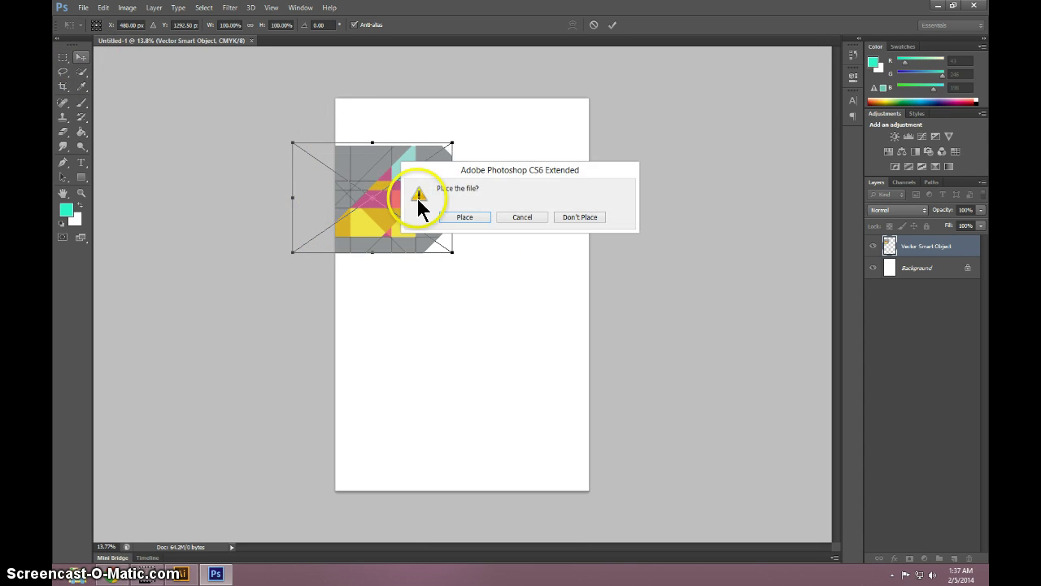
left_click(479, 216)
left_click_drag(436, 220, 400, 162)
- Enlarge the artwork well beyond the page and position it so the coloured blocks cover the canvas
left_click(188, 25)
left_click_drag(421, 163, 716, 480)
left_click_drag(486, 252, 735, 563)
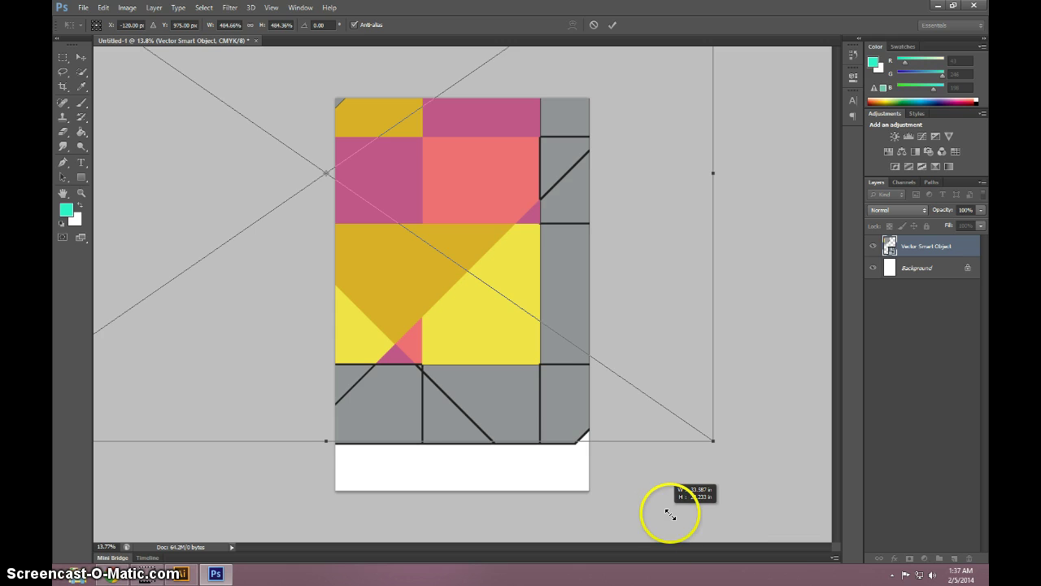
left_click_drag(481, 344, 513, 287)
key("shift+Down")
key("shift+Down")
key("shift+Down")
key("shift+Down")
key("shift+Down")
key("shift+Down")
key("shift+Down")
key("shift+Down")
key("shift+Down")
key("shift+Down")
key("shift+Down")
key("shift+Down")
key("shift+Down")
key("shift+Down")
key("shift+Down")
key("shift+Down")
key("shift+Down")
key("shift+Down")
key("shift+Down")
key("shift+Down")
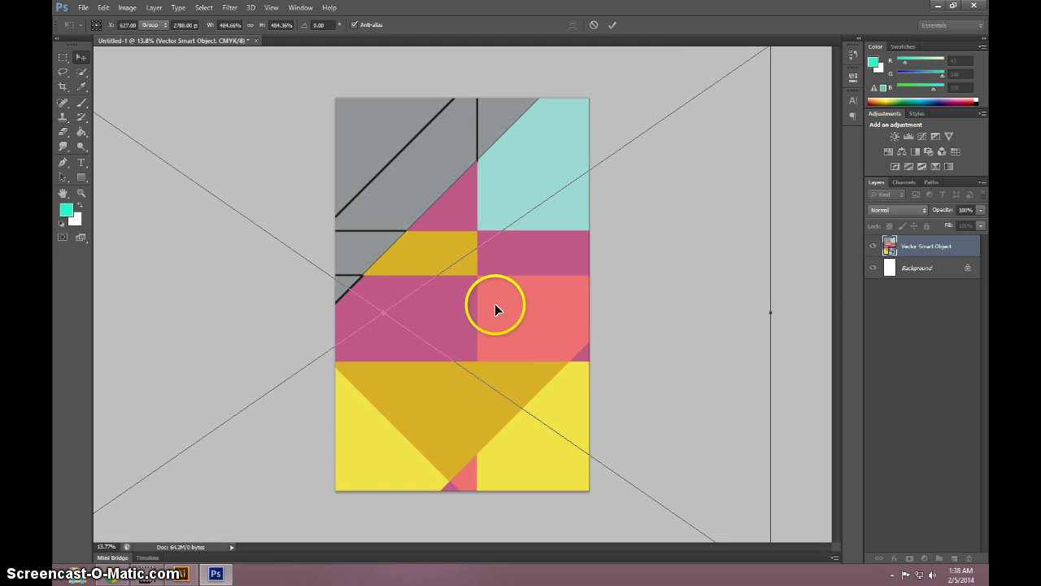
key("Return")
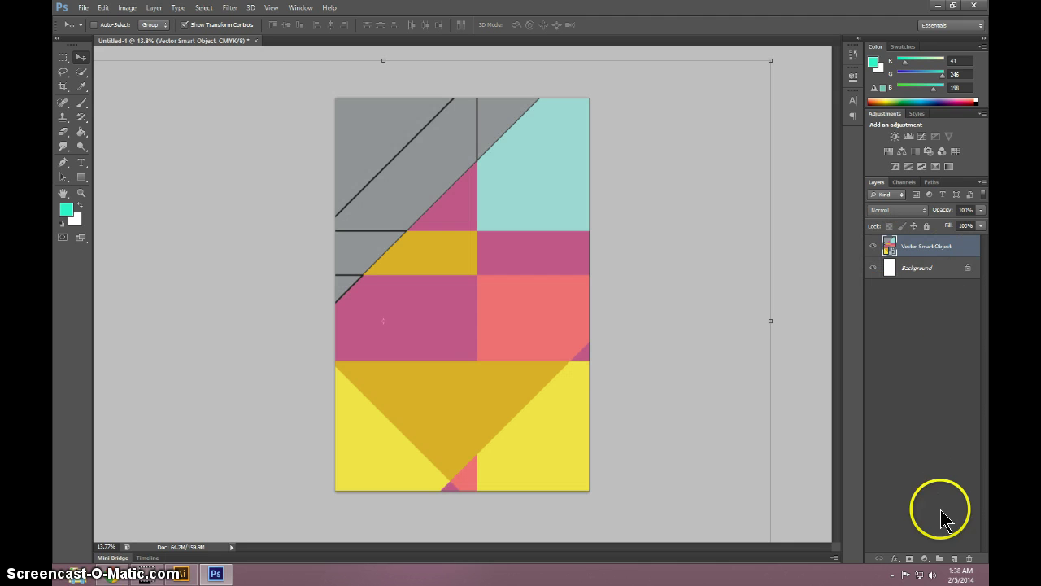
- Open the Vector Smart Object layer's contents in Illustrator from Photoshop's Layers panel
key("alt+Tab")
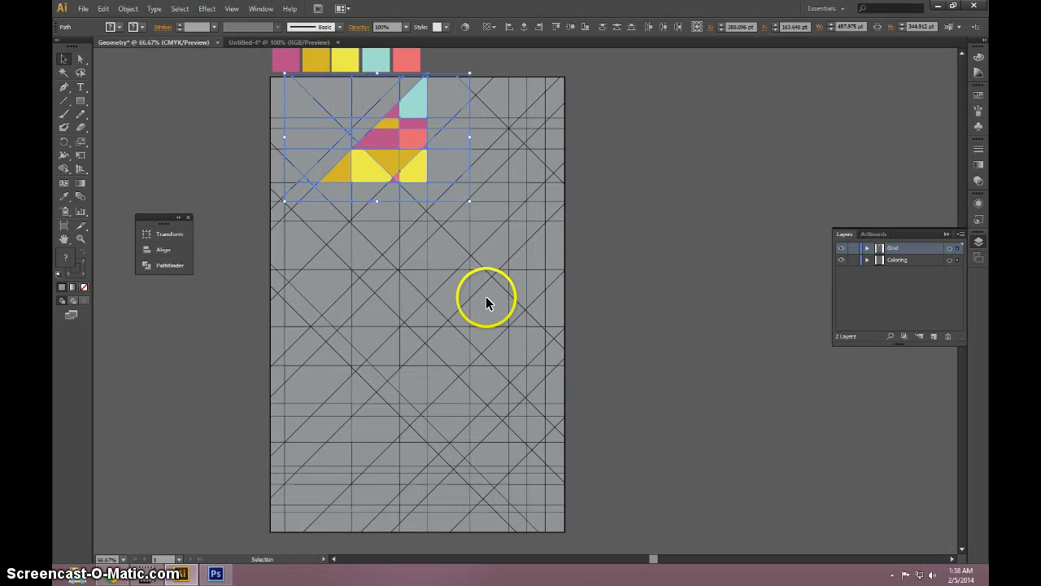
key("alt+Tab")
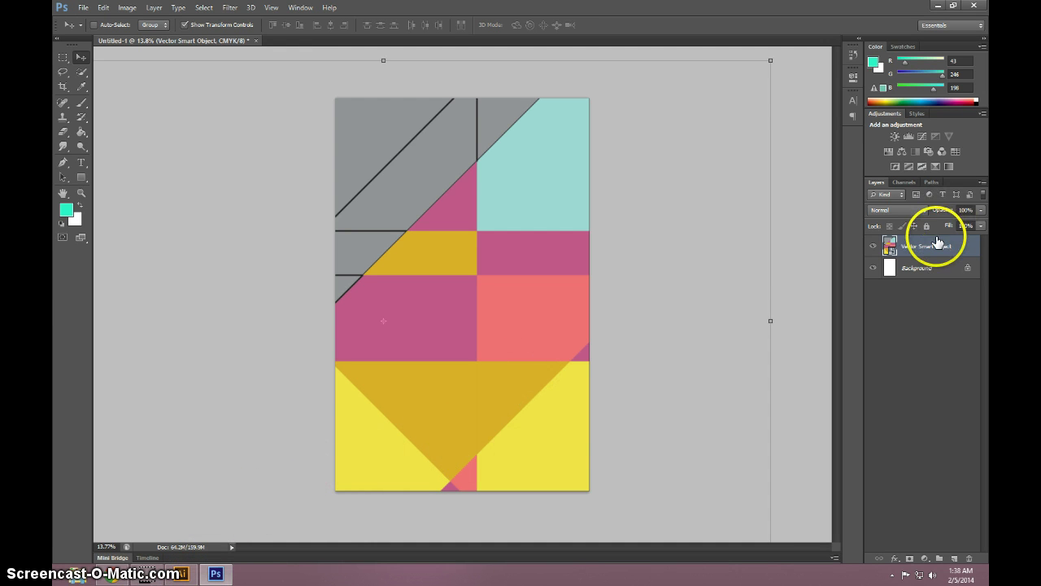
left_click(920, 268)
left_click(888, 241)
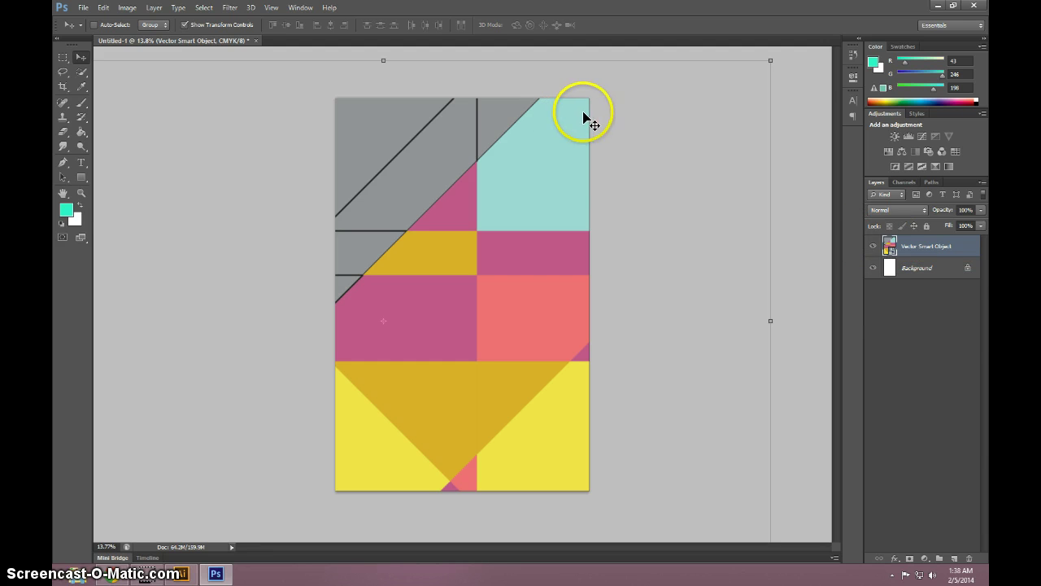
double_click(892, 249)
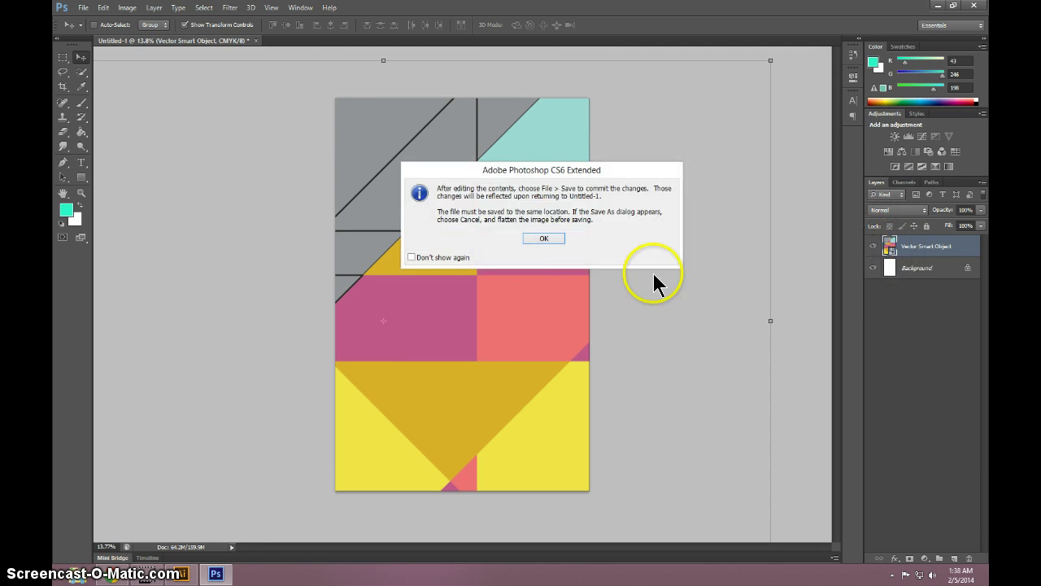
- Dismiss the save notice, duplicate the Grid layer and delete the extra Grid copy 2 layer
left_click(544, 239)
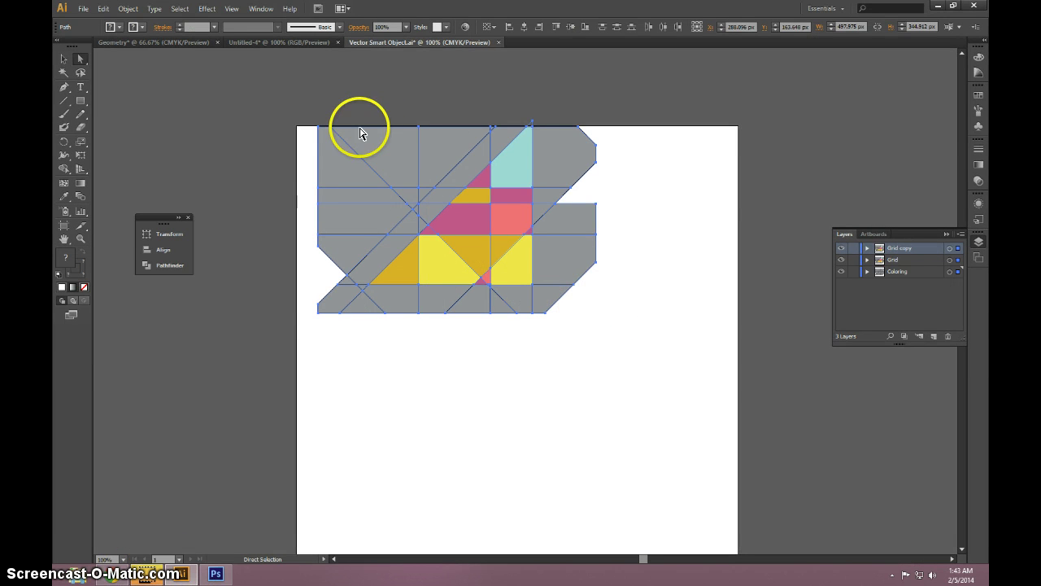
left_click_drag(310, 110, 612, 334)
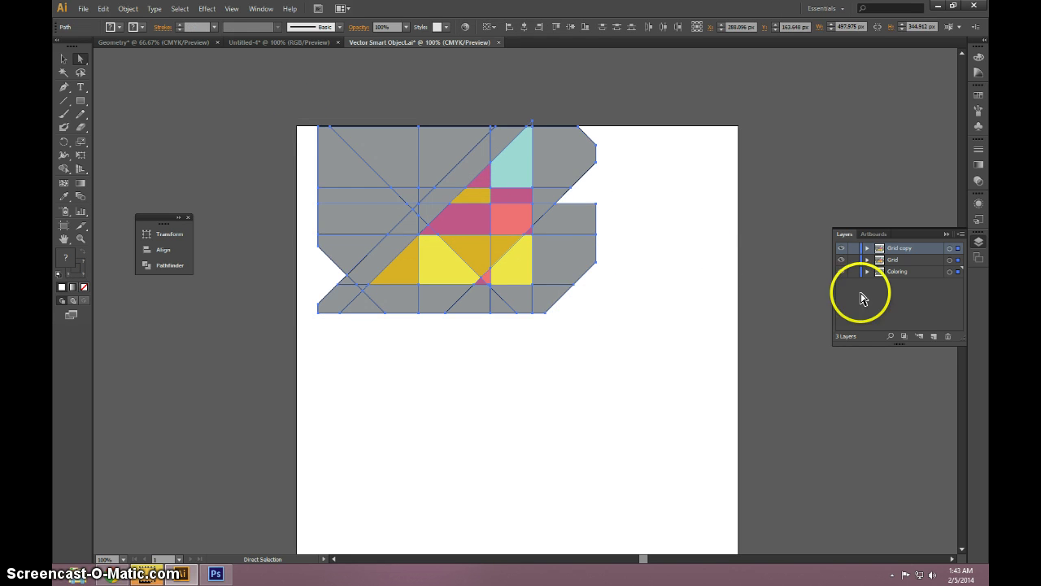
left_click(609, 355)
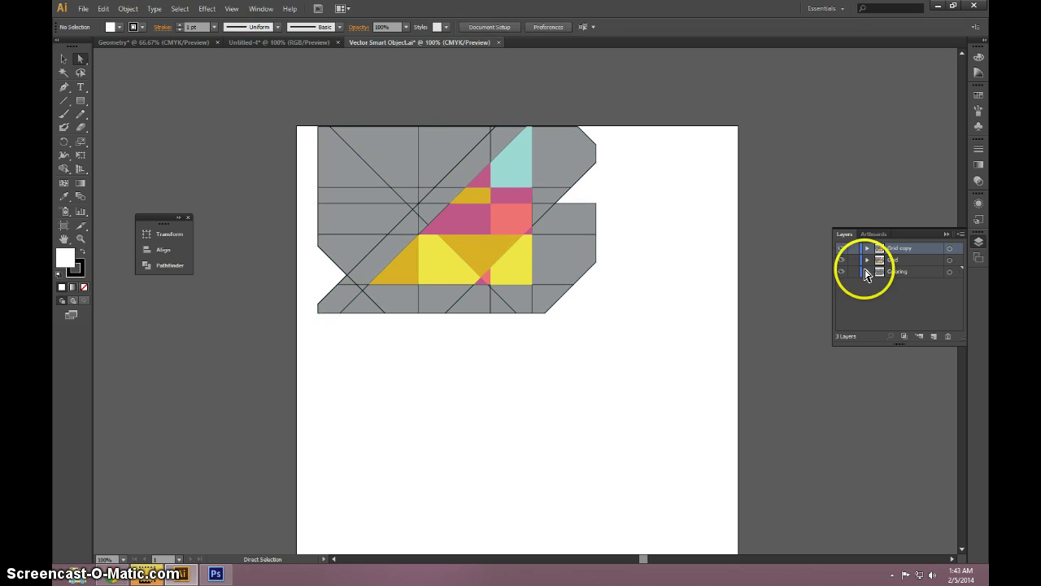
left_click(898, 260)
left_click_drag(898, 259, 934, 336)
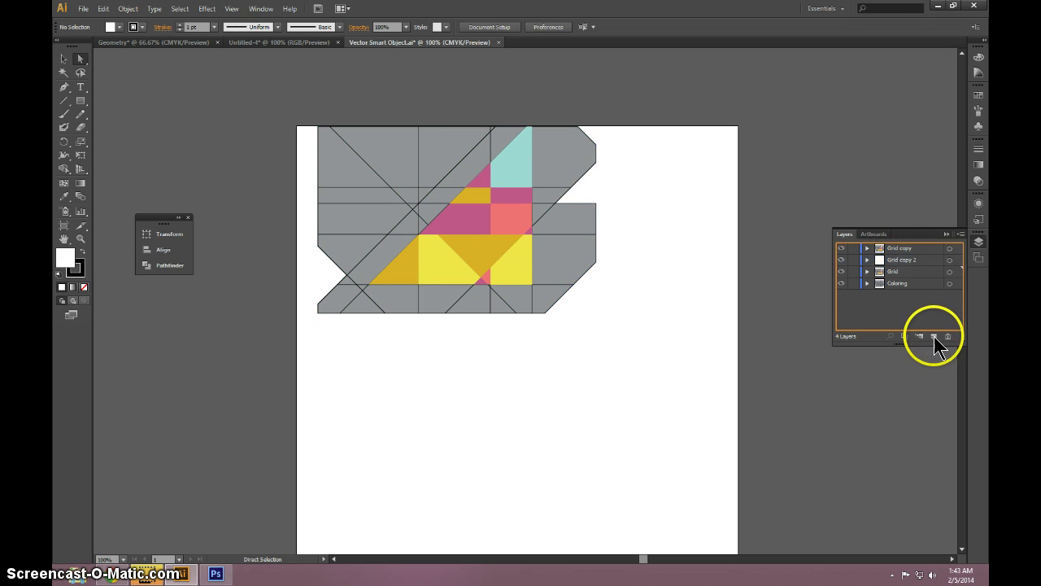
left_click(900, 258)
key("Delete")
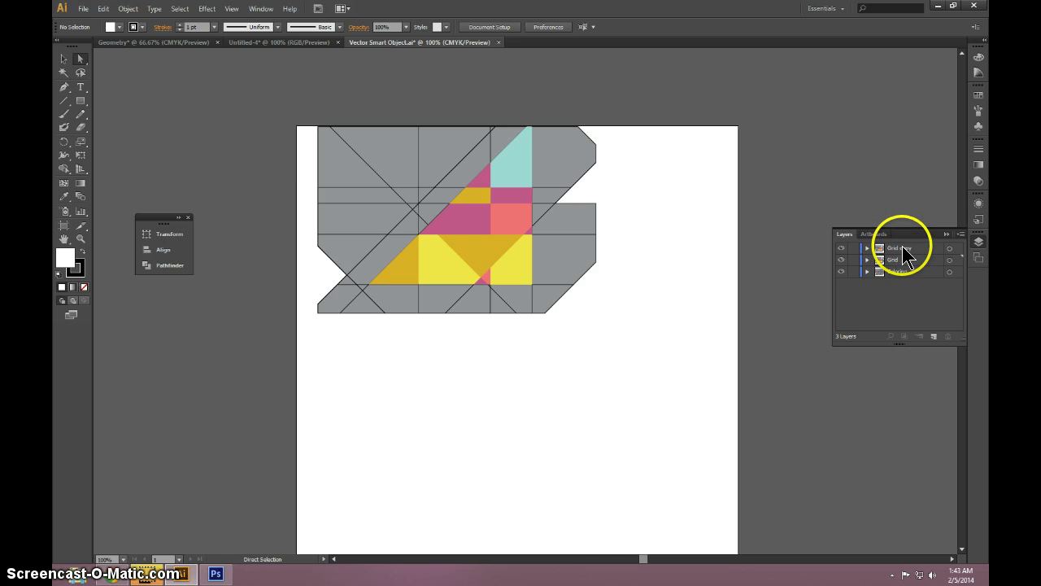
- Hide the Grid and Coloring layers so only Grid copy stays visible
left_click(899, 247)
left_click(841, 260)
left_click(841, 271)
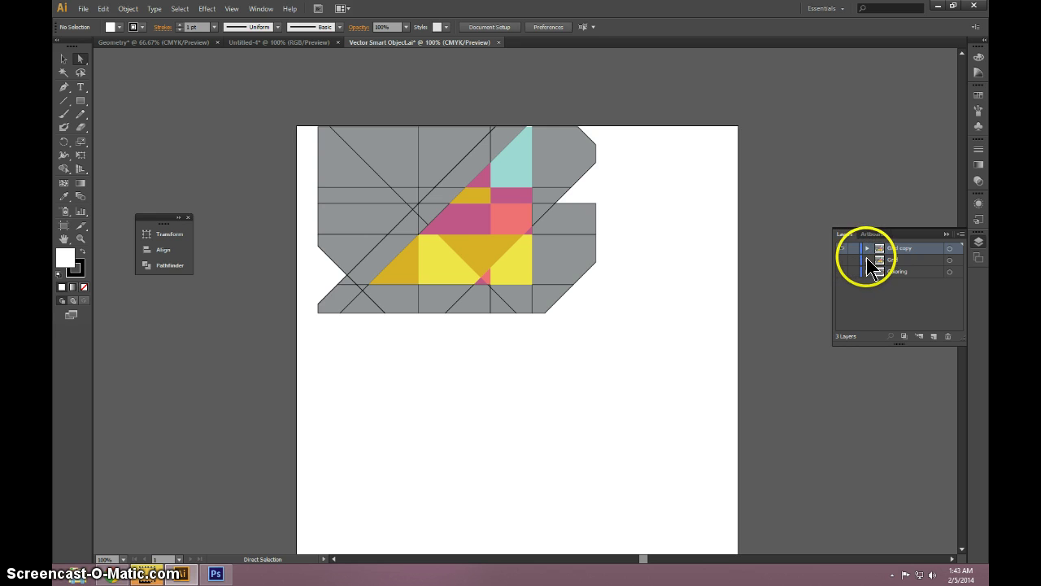
left_click(867, 260)
left_click(867, 259)
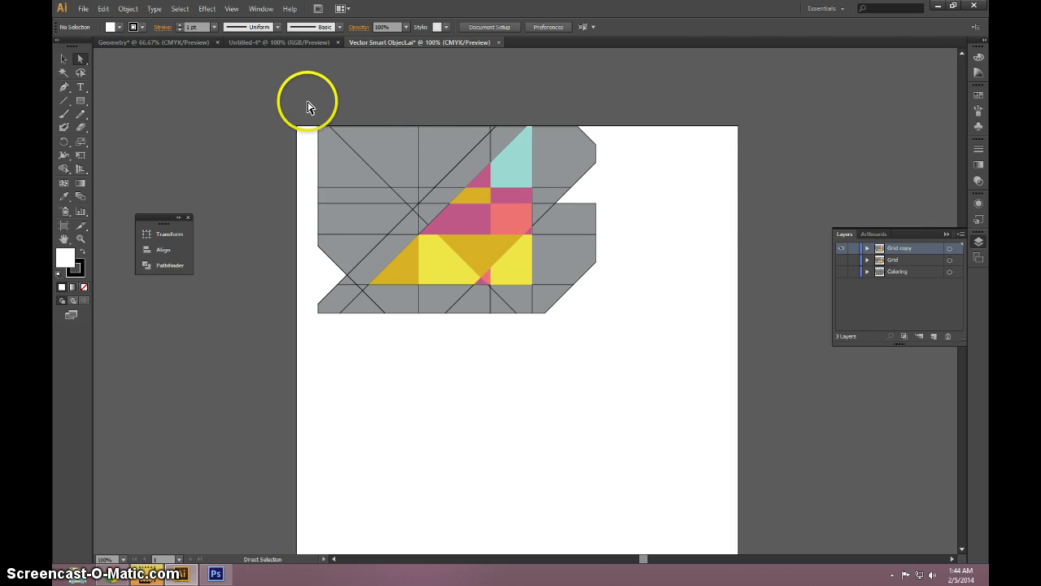
- Fill all the grid shapes with a black-to-white gradient
left_click_drag(284, 102, 618, 339)
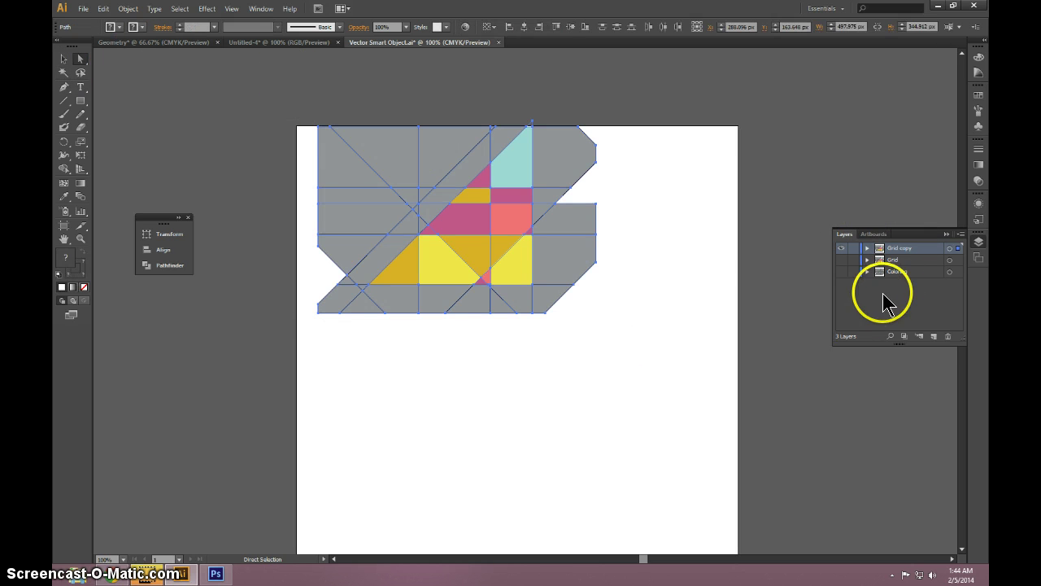
left_click(258, 10)
left_click(288, 234)
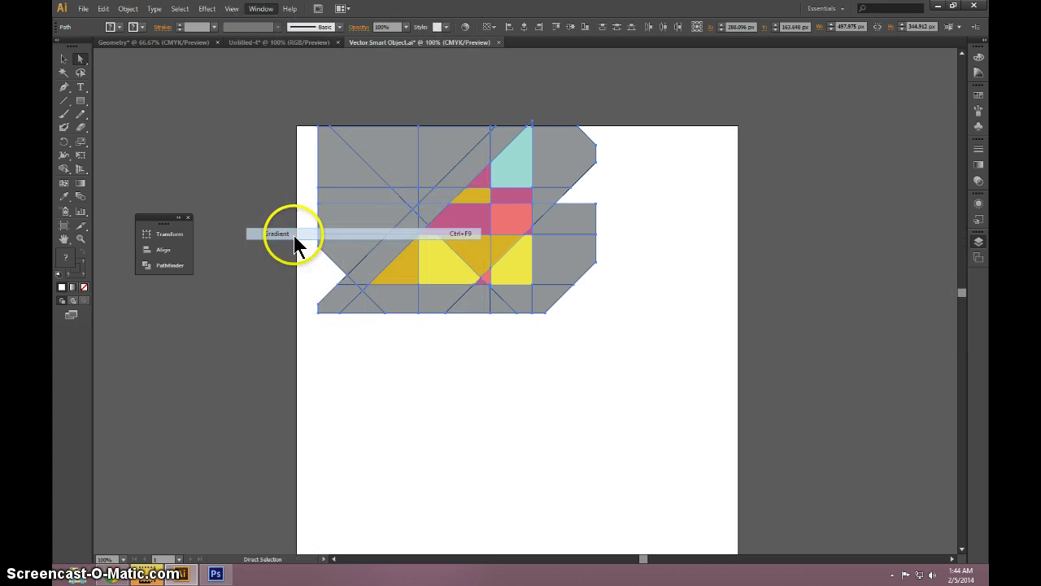
left_click(863, 217)
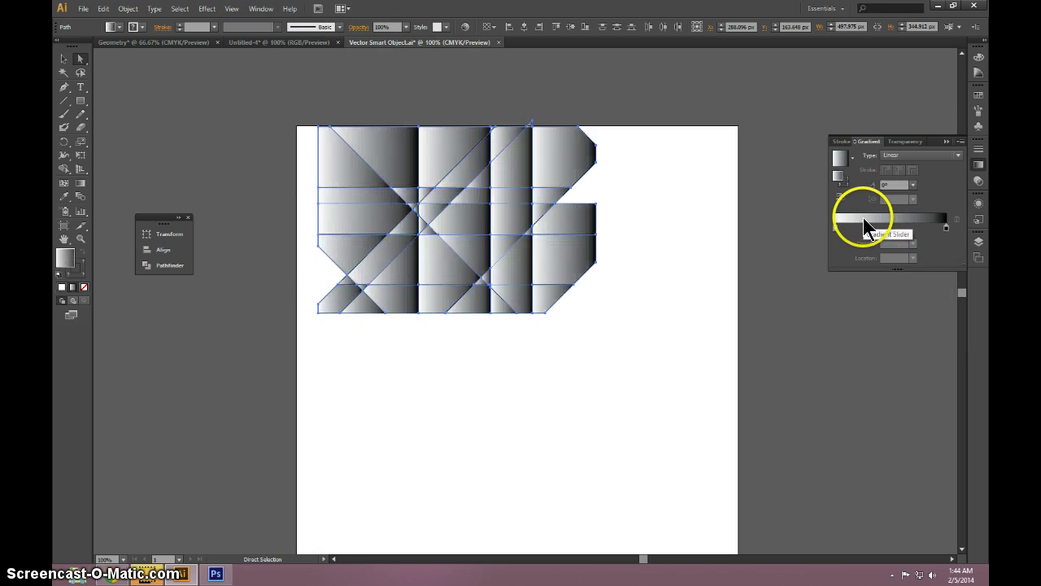
left_click(626, 330)
- Set the artwork's blend mode to Screen in the Transparency panel
left_click(904, 145)
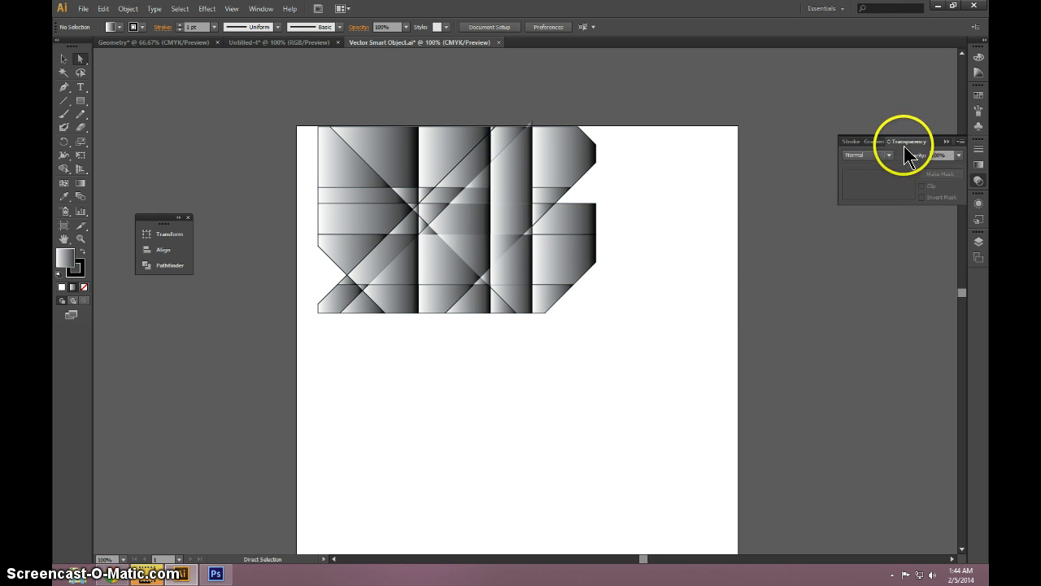
left_click(877, 155)
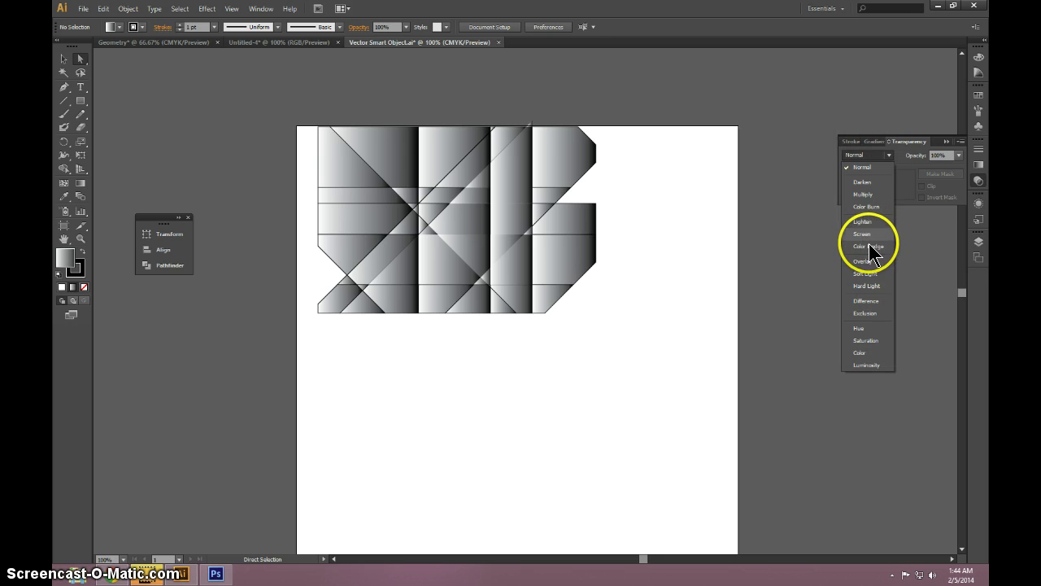
left_click(868, 234)
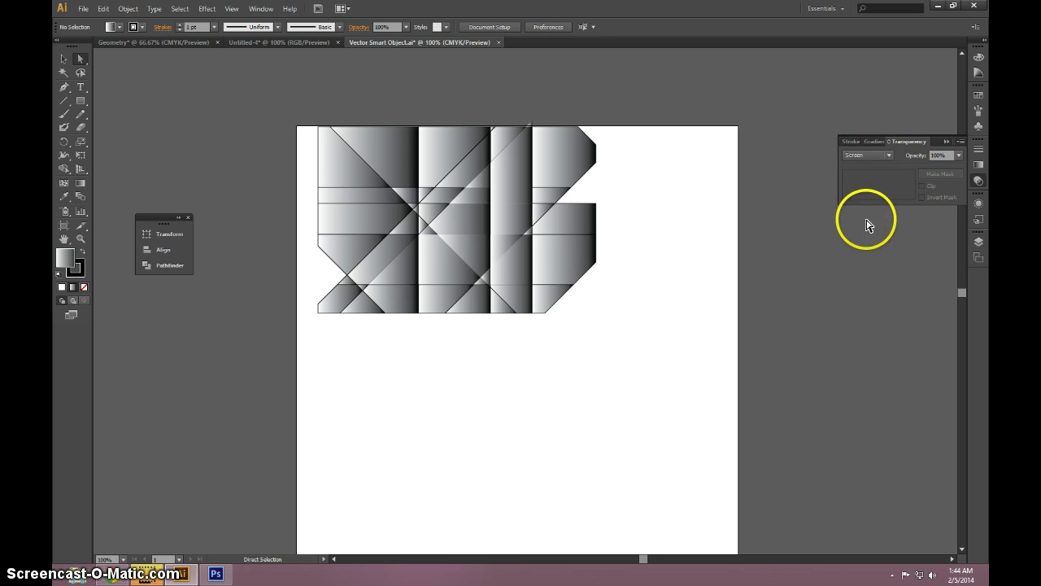
left_click(885, 159)
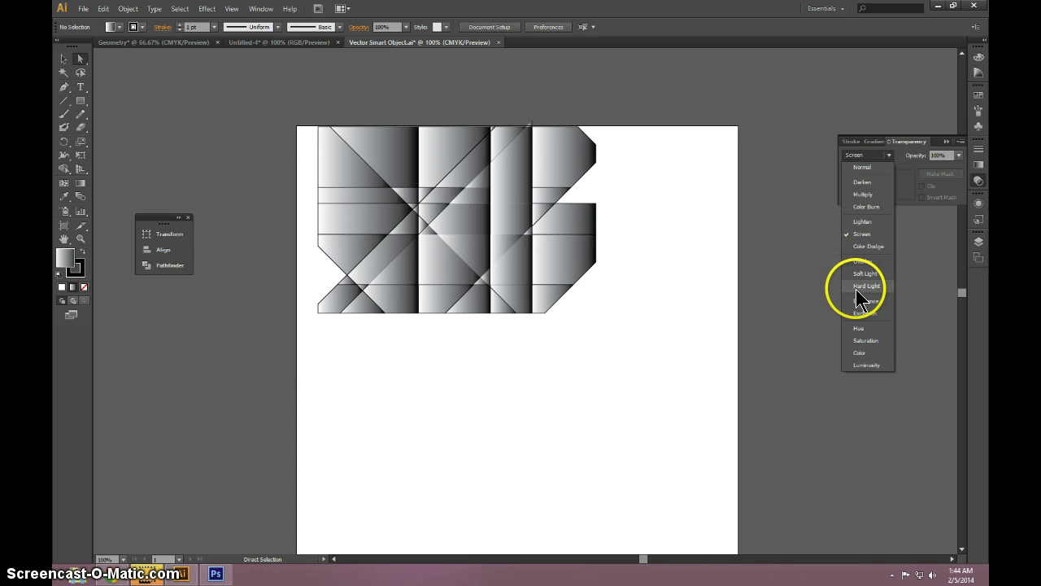
left_click(866, 279)
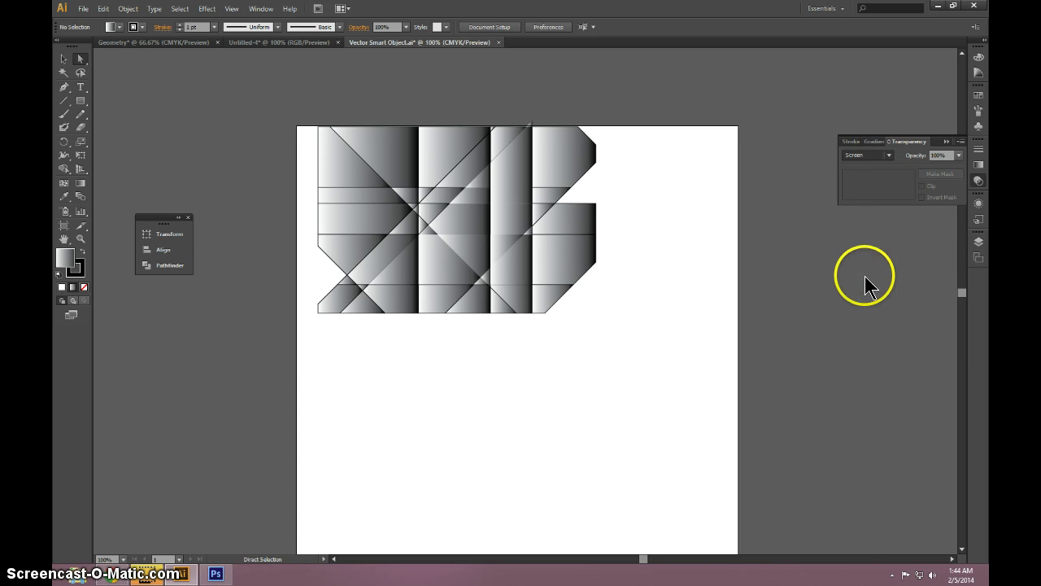
- Toggle the Grid layer's visibility in the Layers list to compare the artwork
left_click(977, 257)
left_click(846, 234)
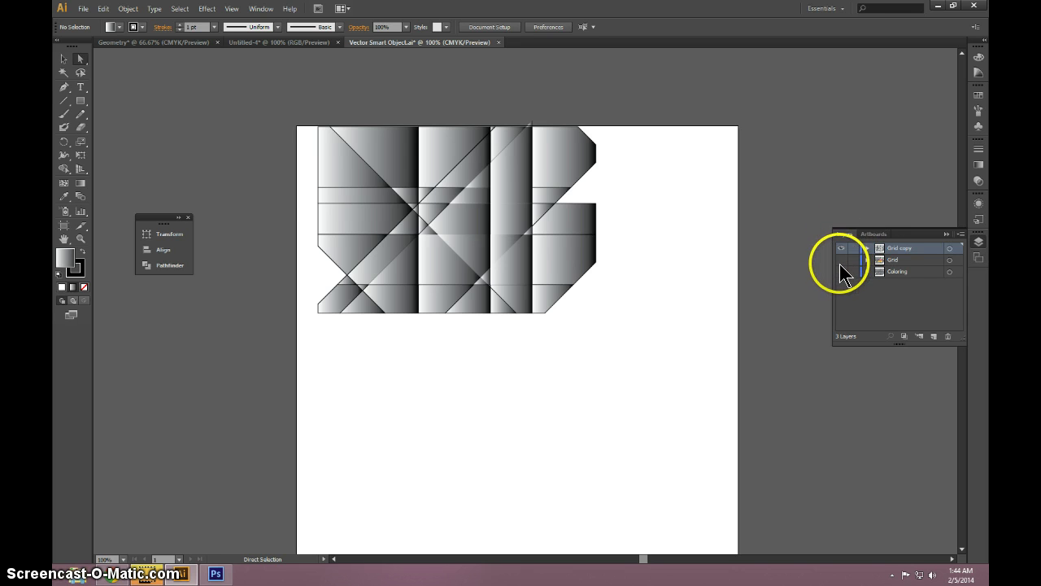
left_click(843, 259)
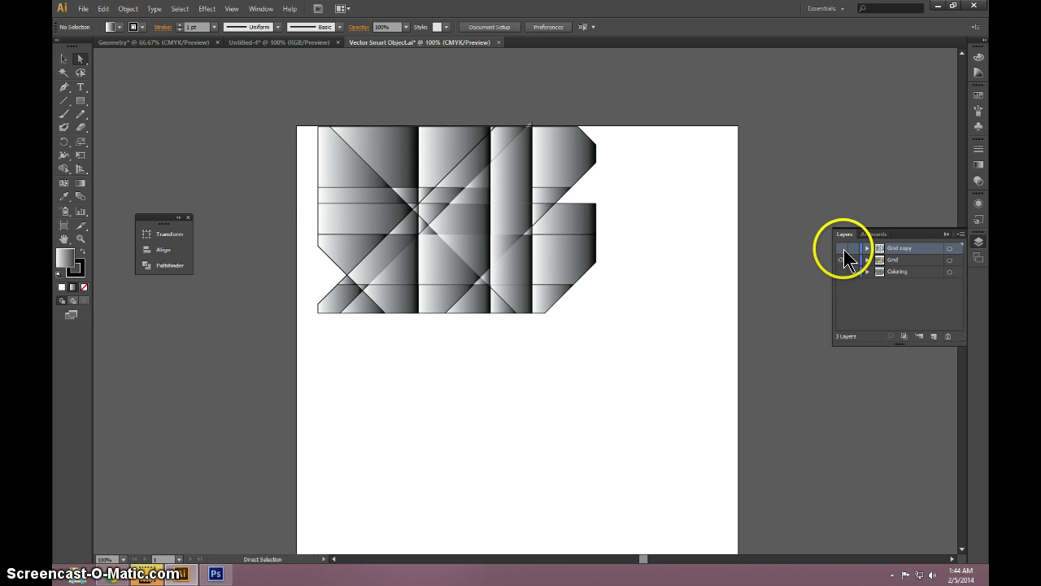
left_click(842, 257)
left_click(841, 249)
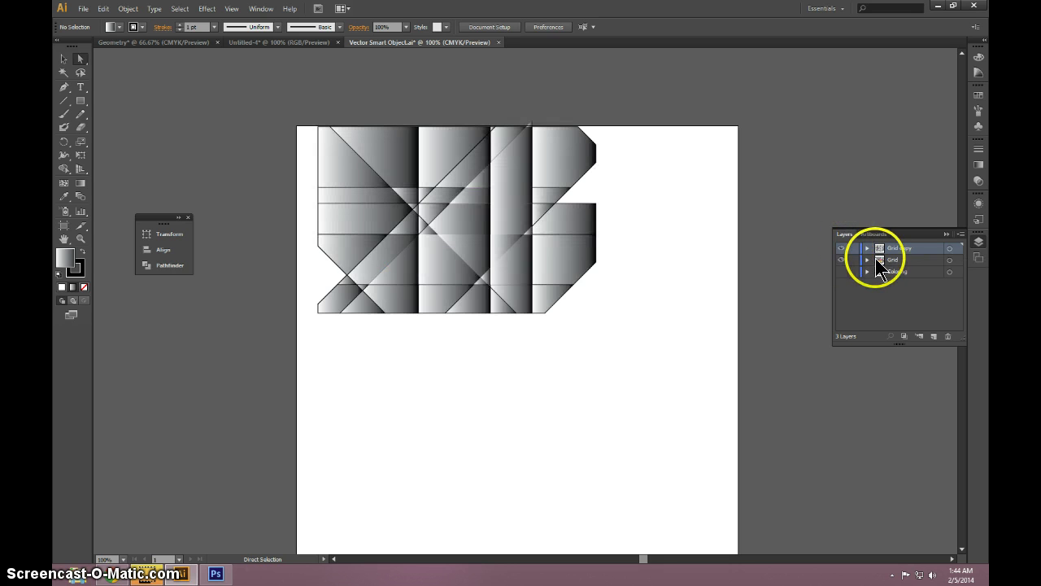
- Set the small grey shape near the grid's centre to 20% opacity, then select the whole grid
left_click(971, 258)
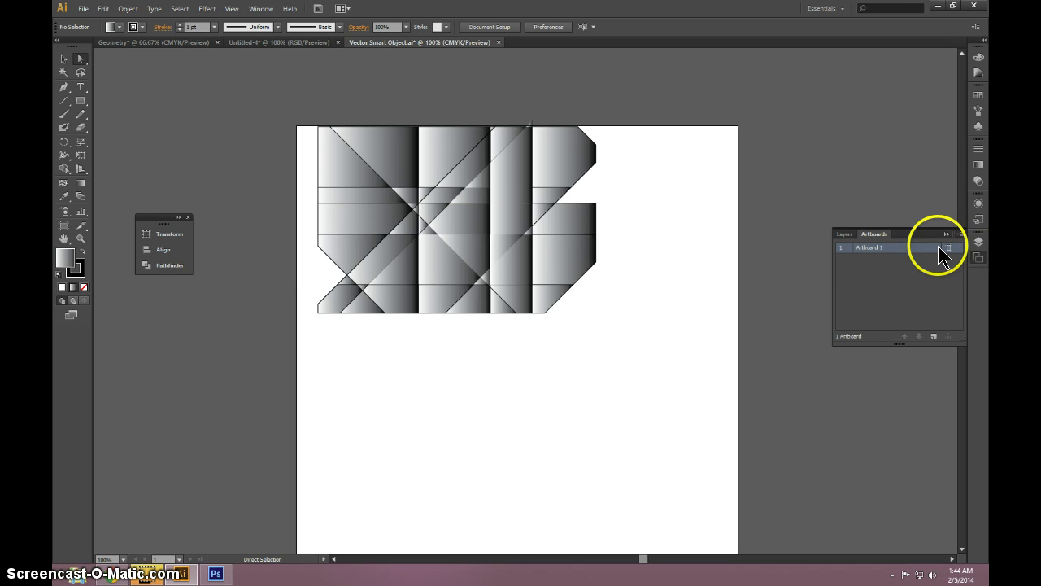
left_click(975, 241)
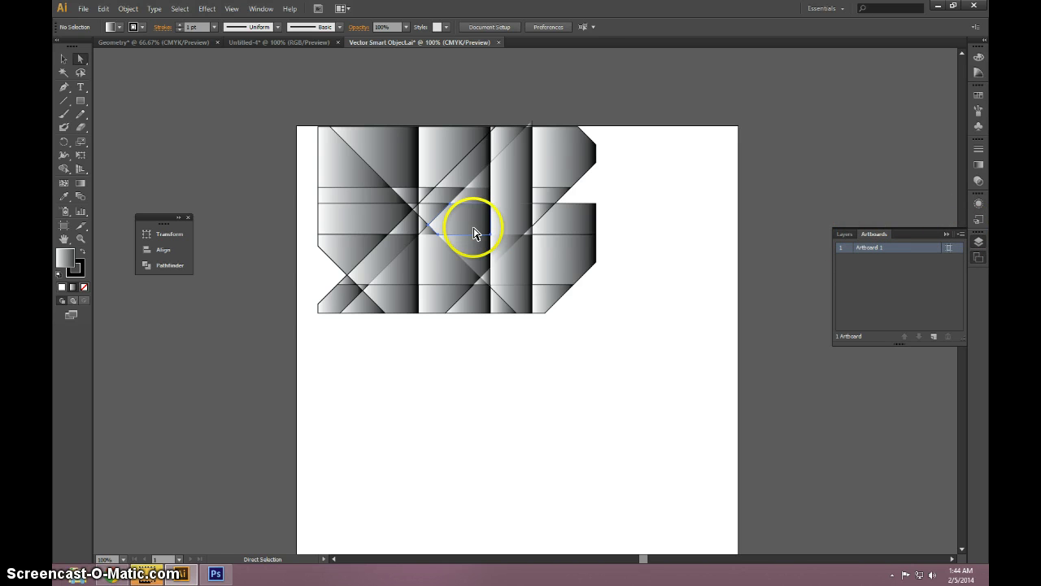
left_click(476, 233)
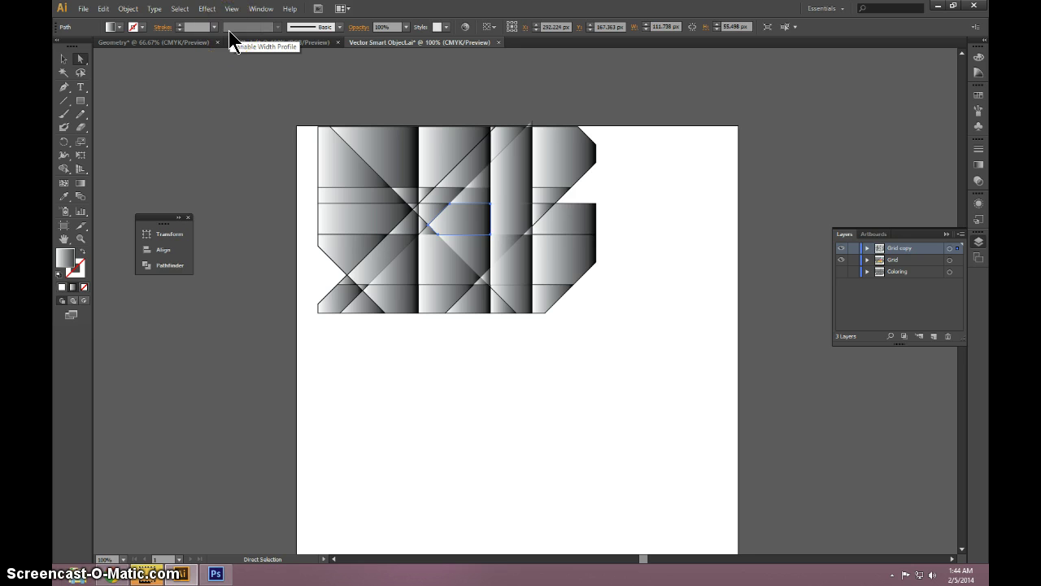
key("ctrl+F9")
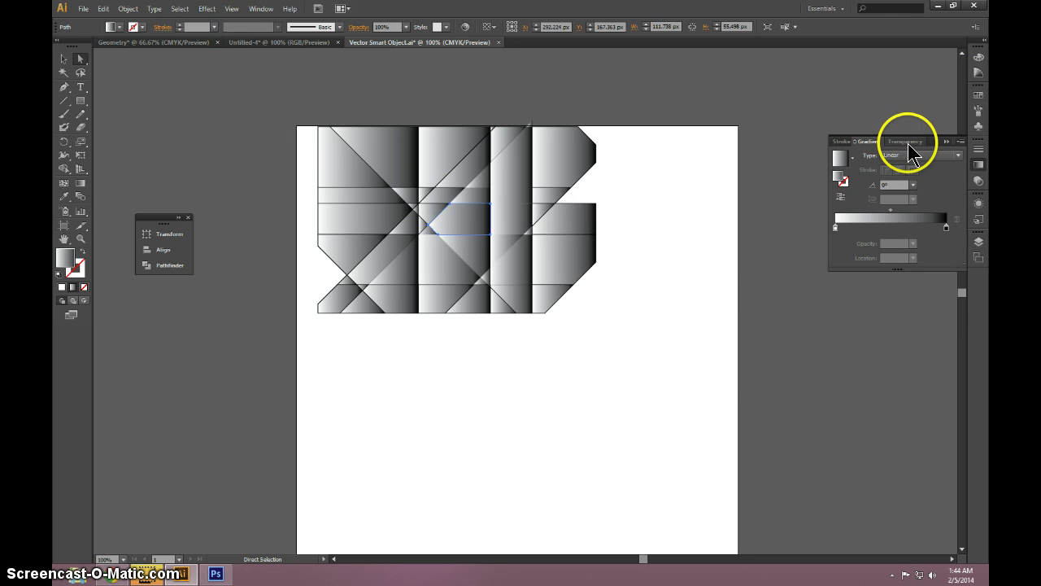
left_click(907, 142)
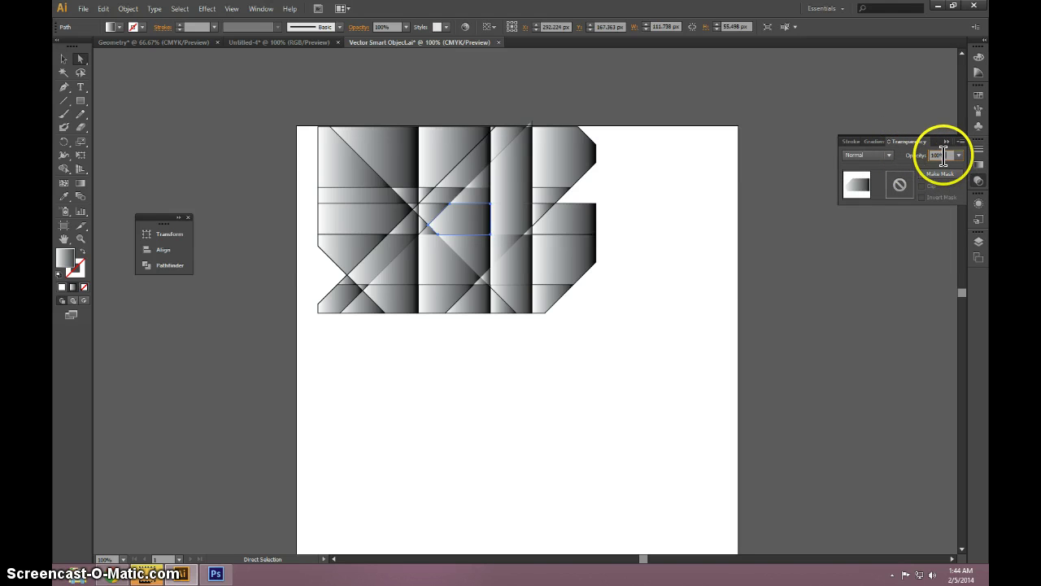
left_click(959, 155)
left_click(945, 192)
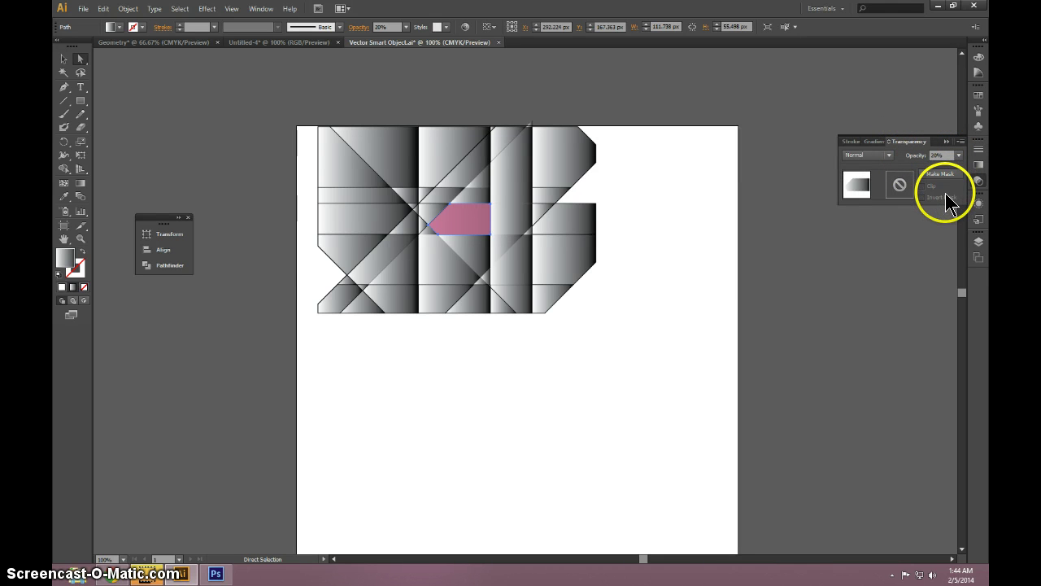
left_click(561, 357)
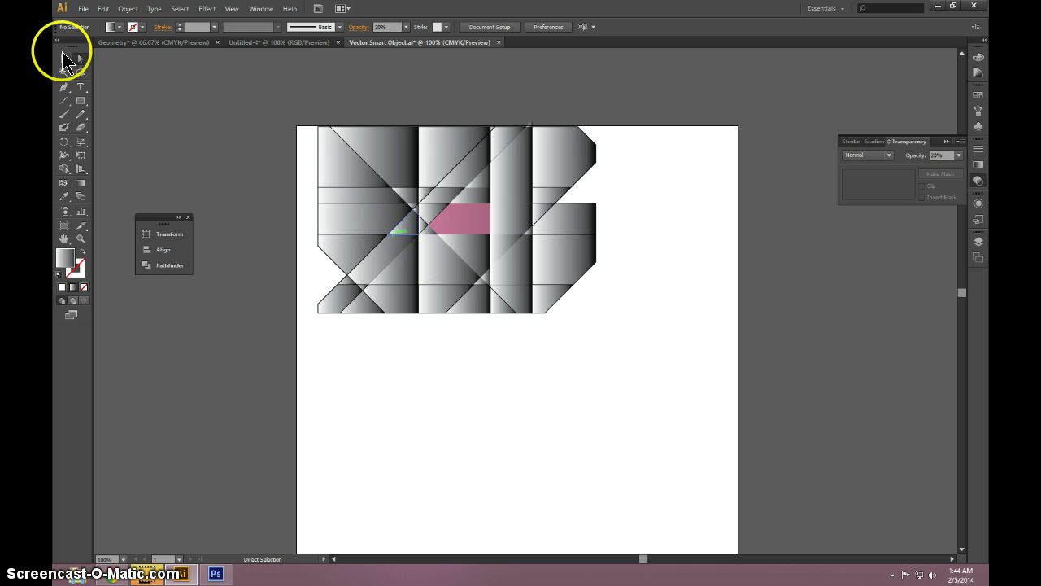
left_click_drag(255, 86, 746, 472)
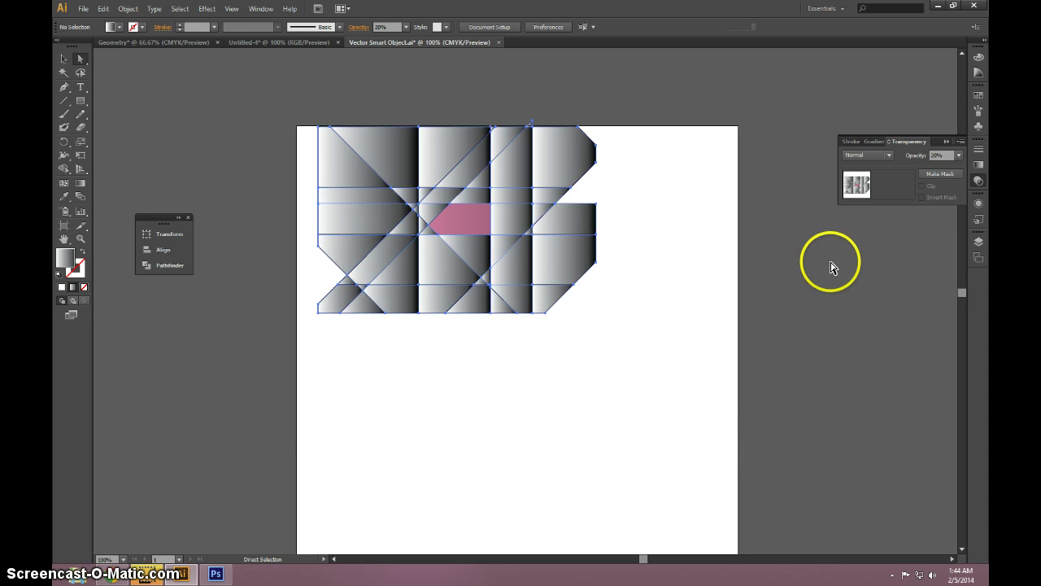
- Try 20%, 70% and 100% opacity with Overlay, Screen, Darken and Saturation blending on the artwork
left_click(957, 156)
left_click(947, 193)
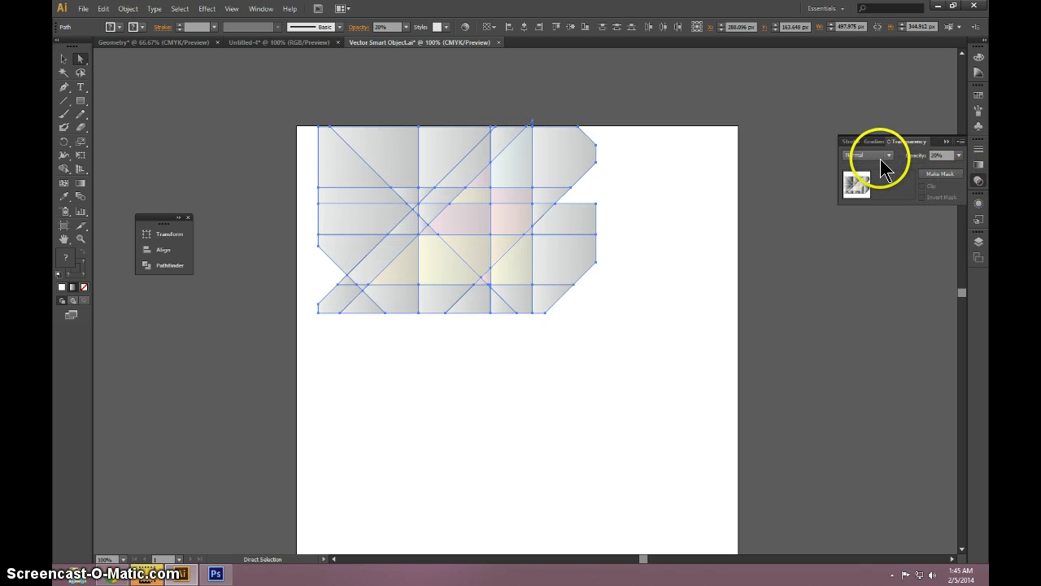
left_click(883, 158)
left_click(861, 259)
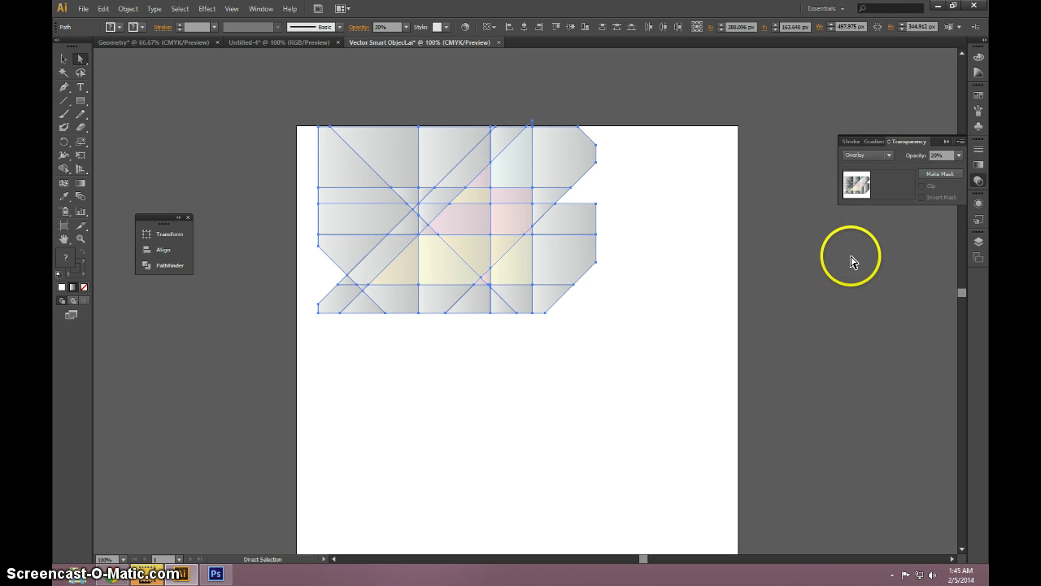
left_click(884, 158)
left_click(872, 239)
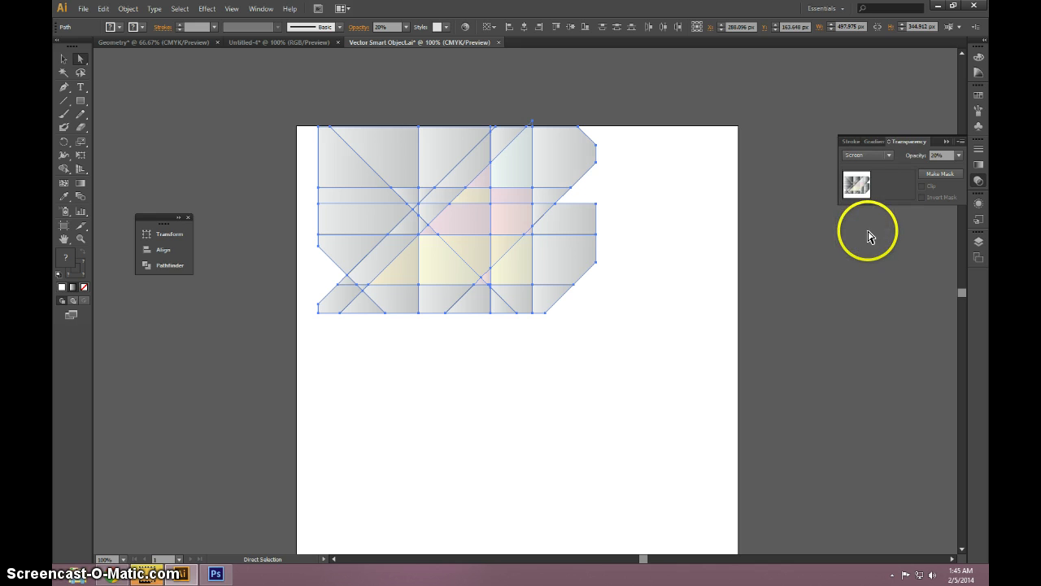
left_click(886, 157)
left_click(872, 178)
left_click(890, 155)
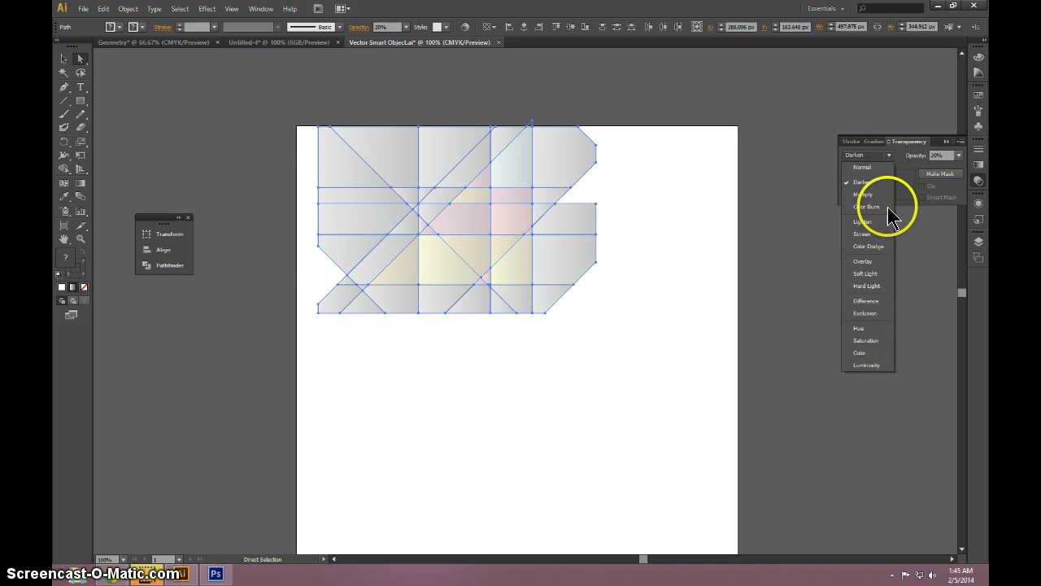
left_click(859, 339)
left_click(960, 156)
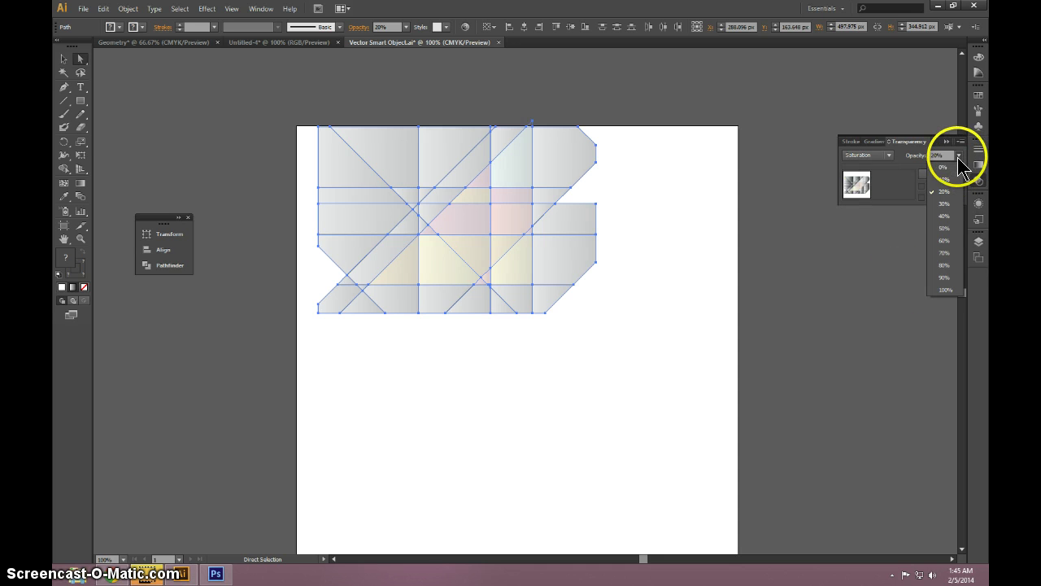
left_click(941, 254)
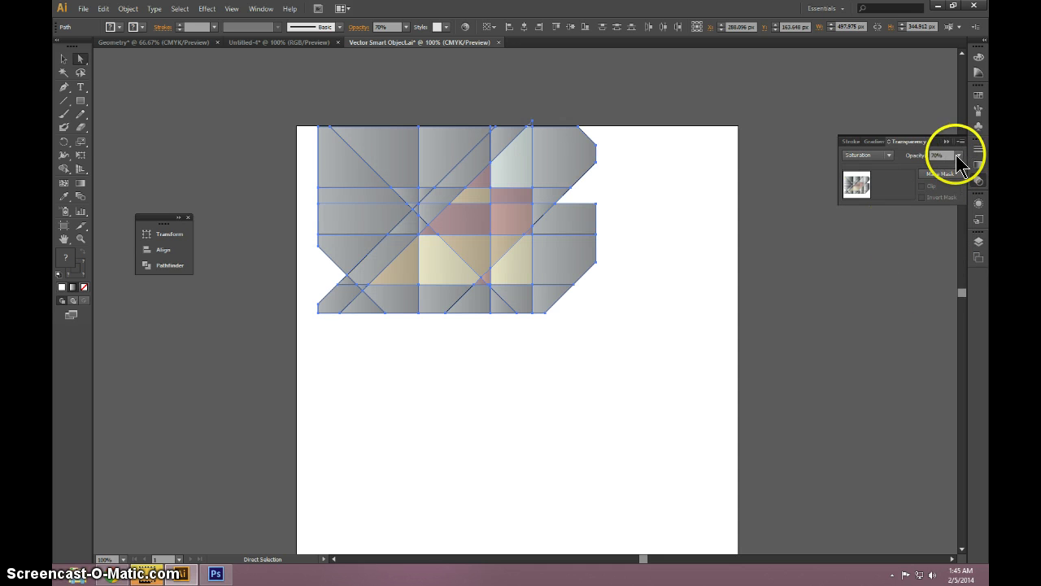
left_click(958, 155)
left_click(941, 287)
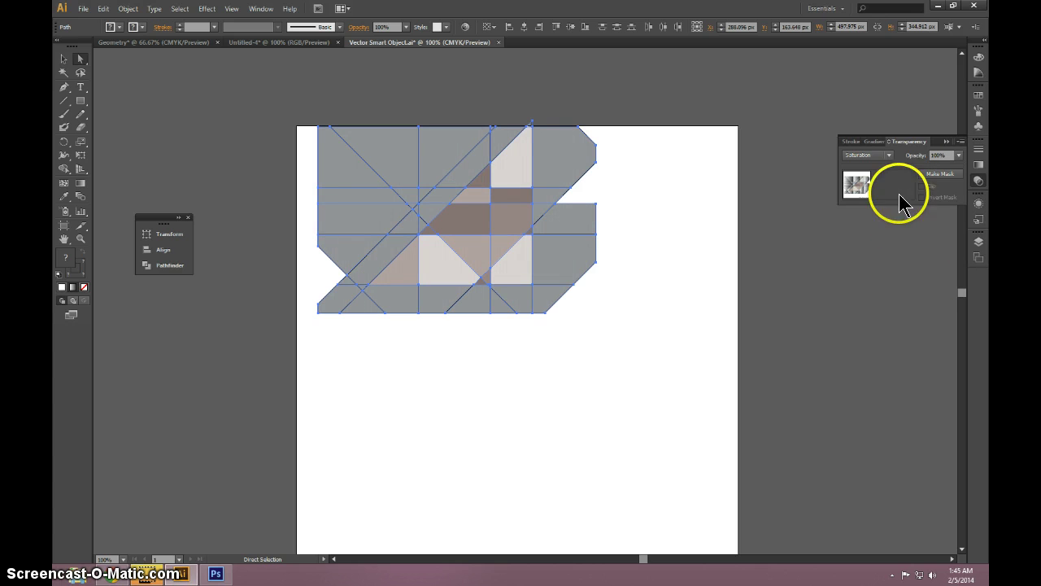
- Compare Soft Light, Normal, Darken, Lighten, Screen and Overlay blending, settling on Soft Light
left_click(889, 156)
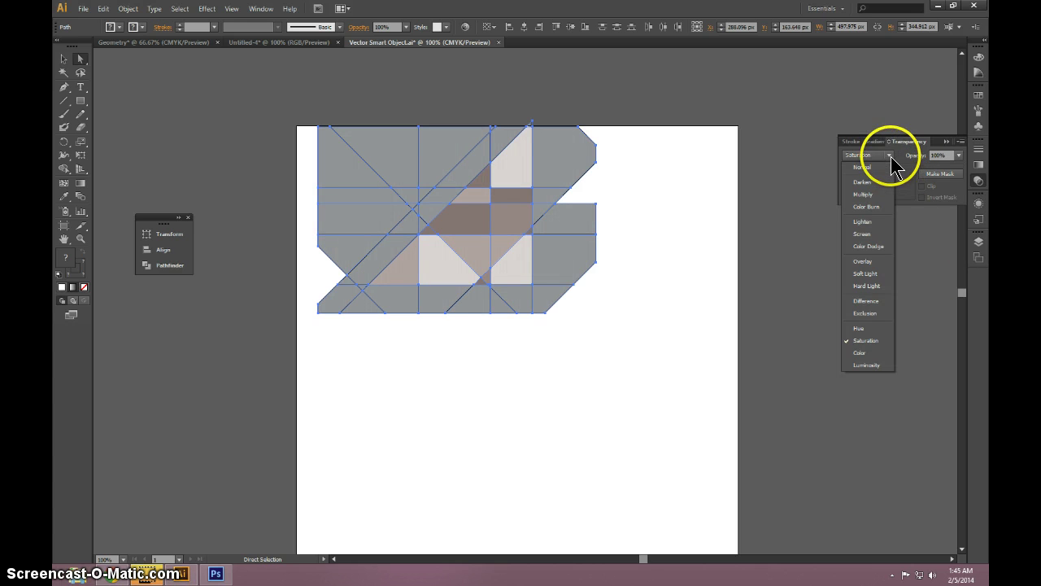
left_click(868, 276)
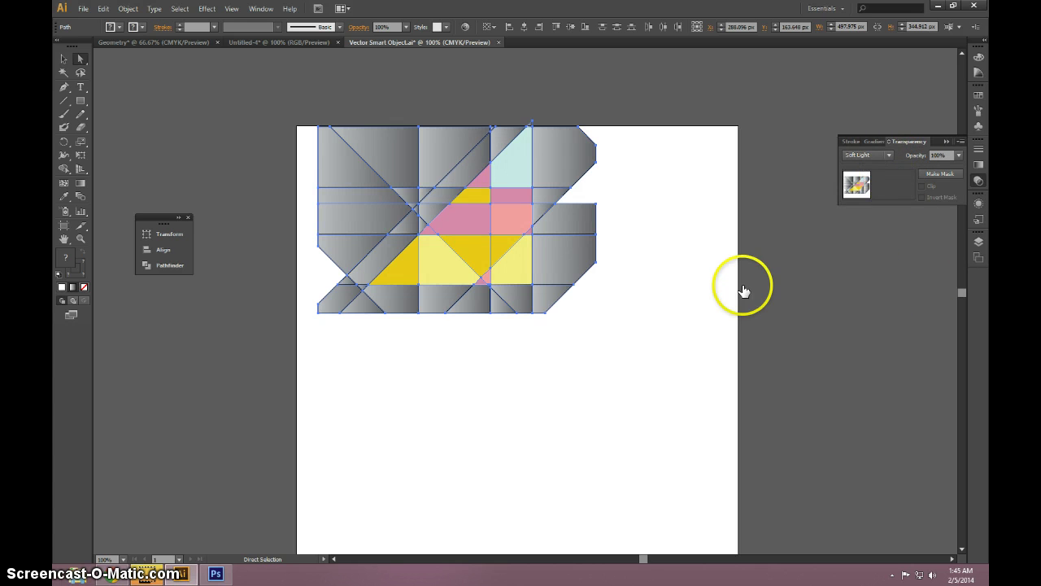
left_click(888, 154)
left_click(878, 167)
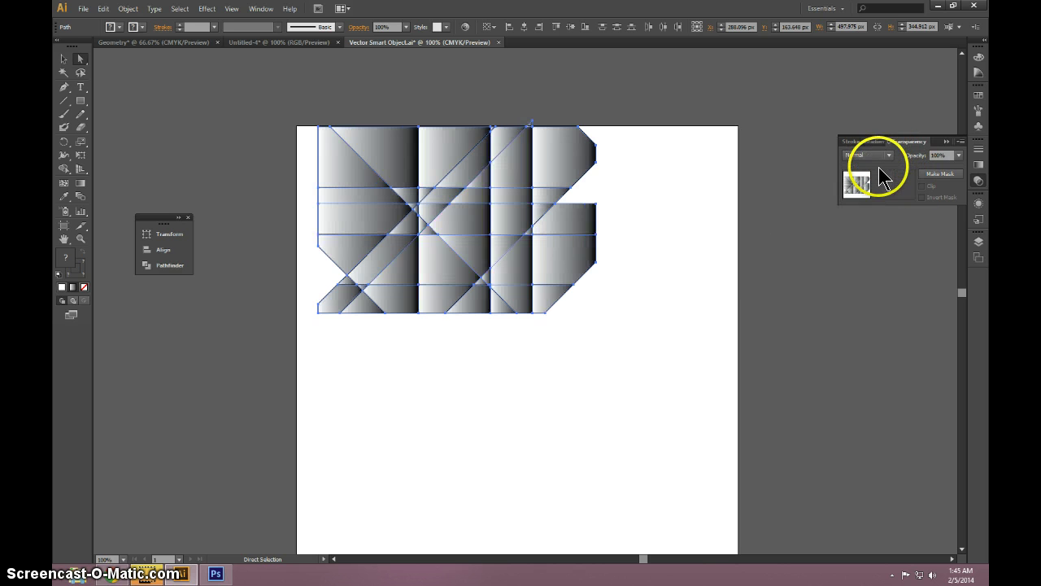
left_click(884, 156)
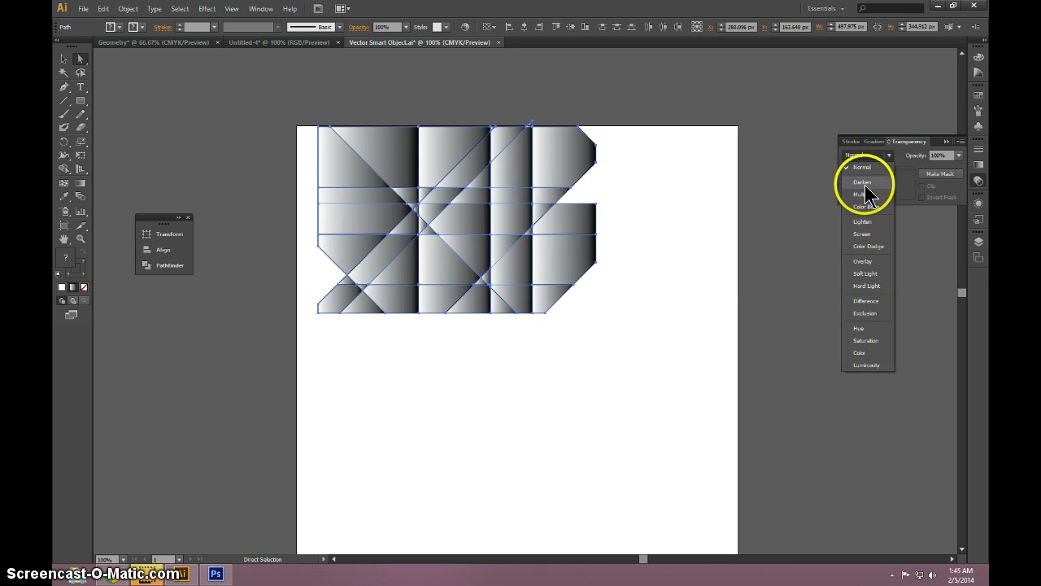
left_click(865, 183)
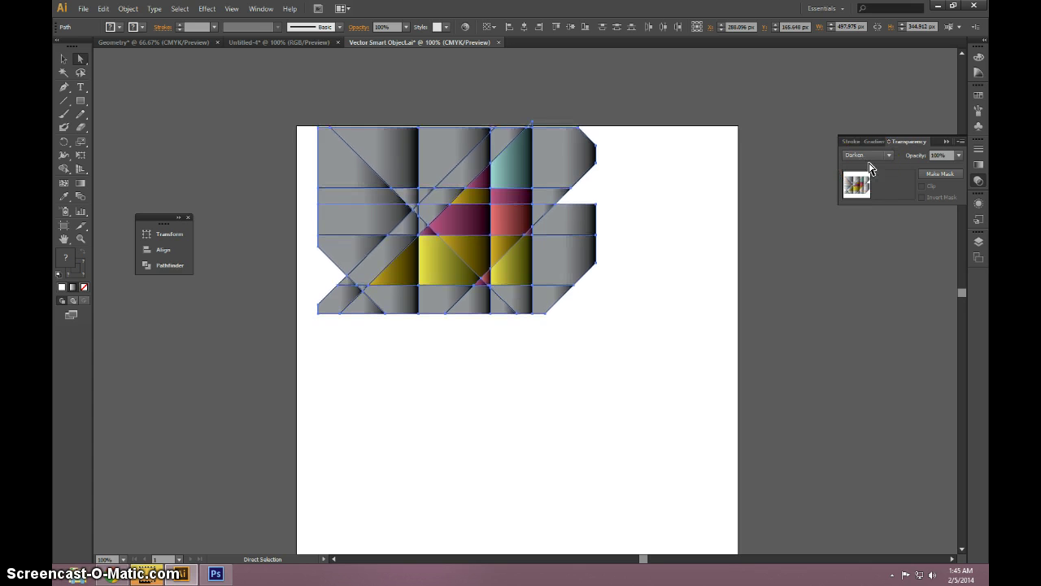
left_click(864, 159)
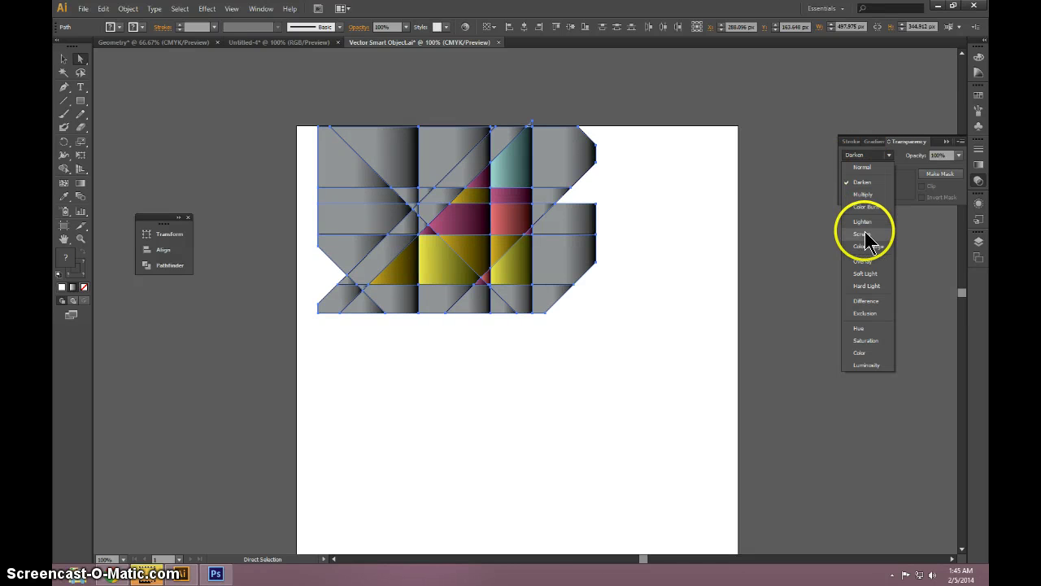
left_click(865, 226)
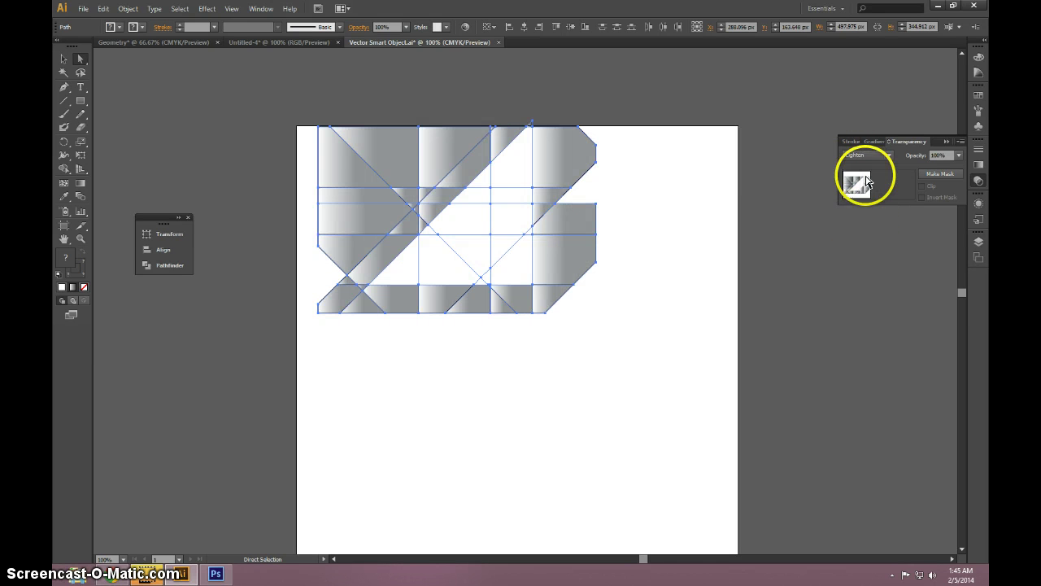
left_click(866, 155)
left_click(860, 235)
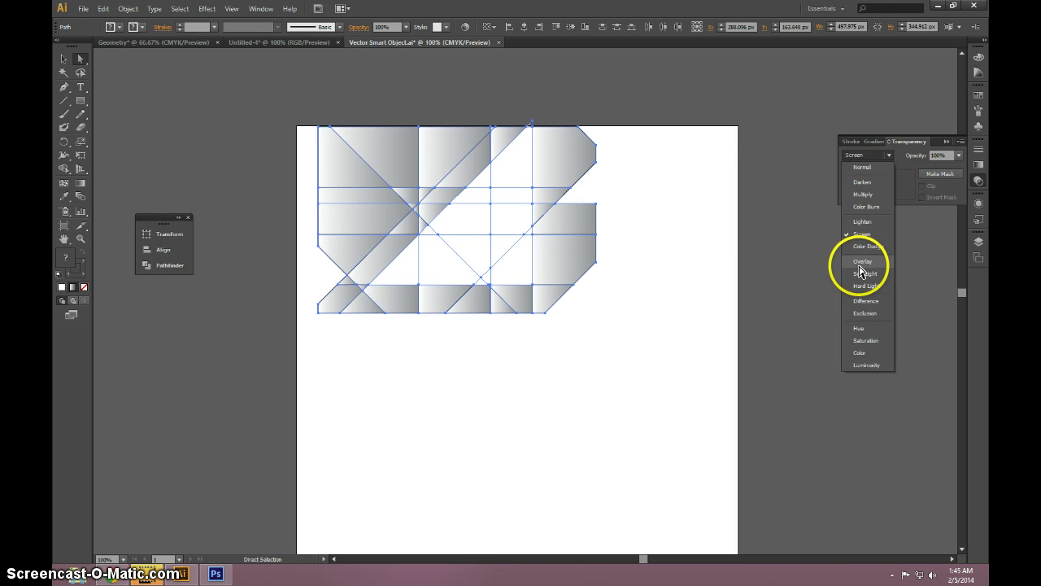
left_click(860, 265)
left_click(863, 154)
left_click(862, 275)
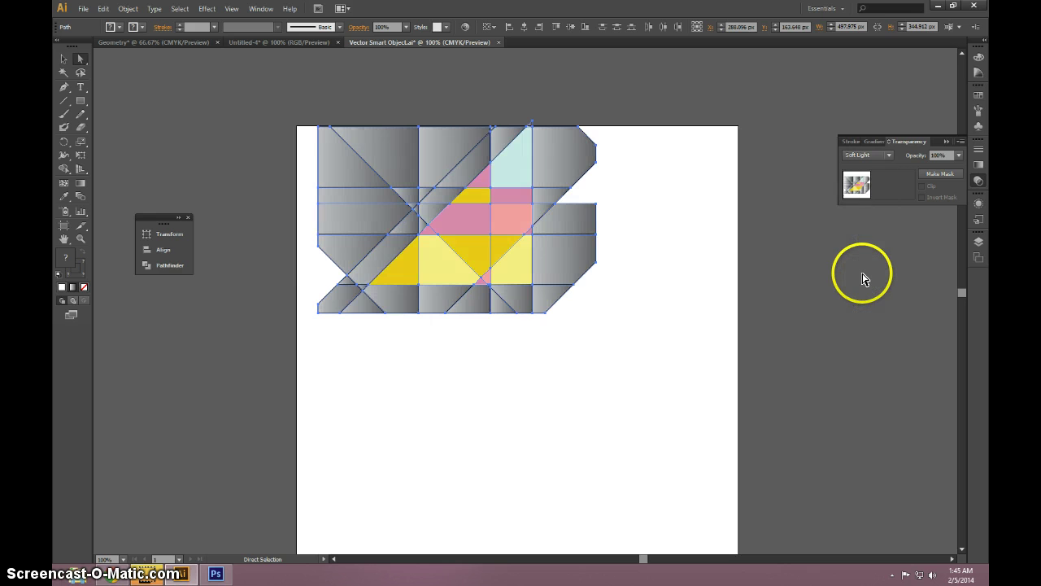
left_click(752, 307)
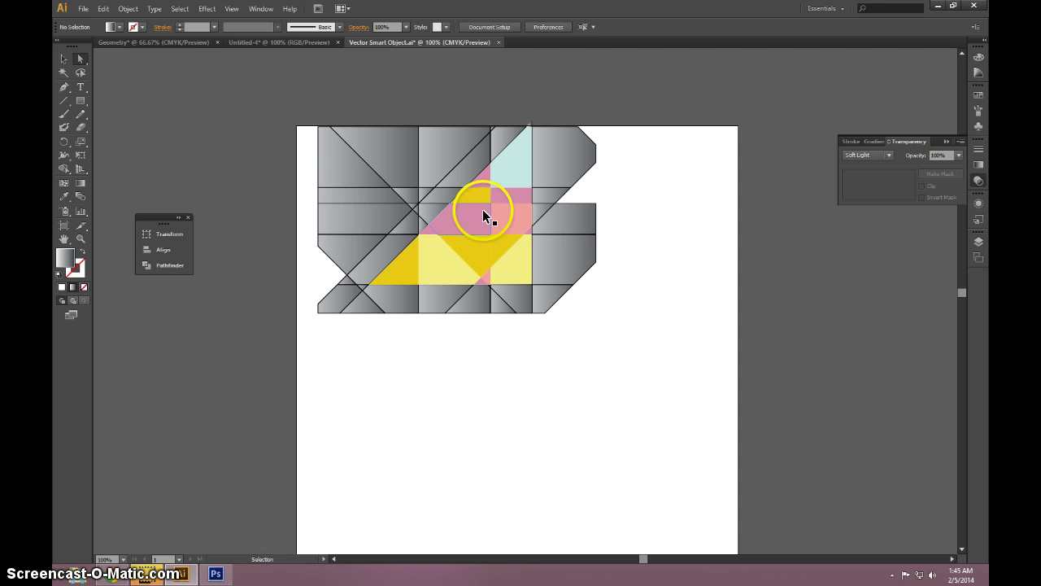
- Clear the selection, return to Photoshop so the smart object updates, and add a new empty layer
left_click(430, 268)
left_click(353, 421)
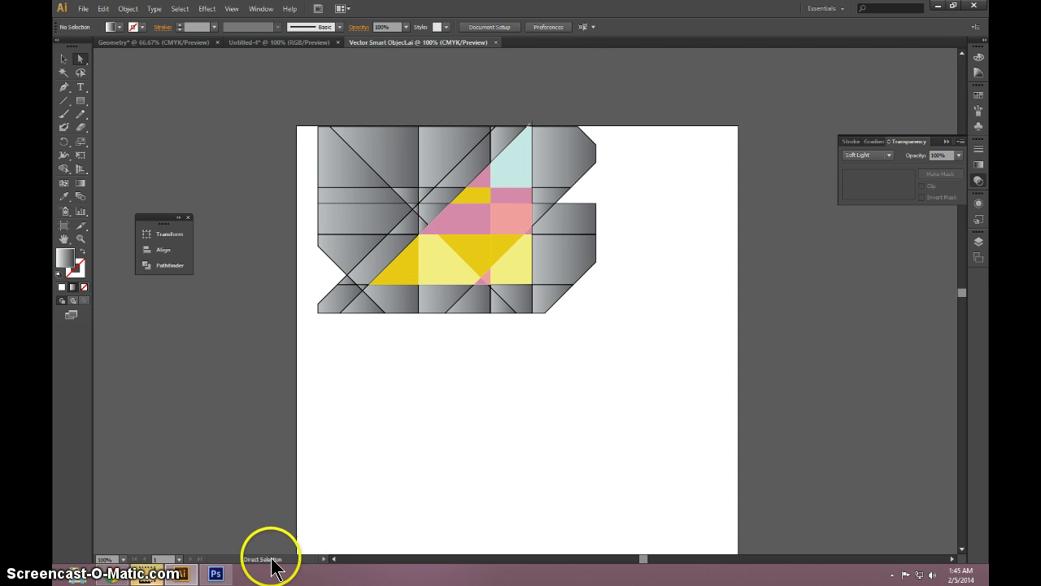
left_click(216, 572)
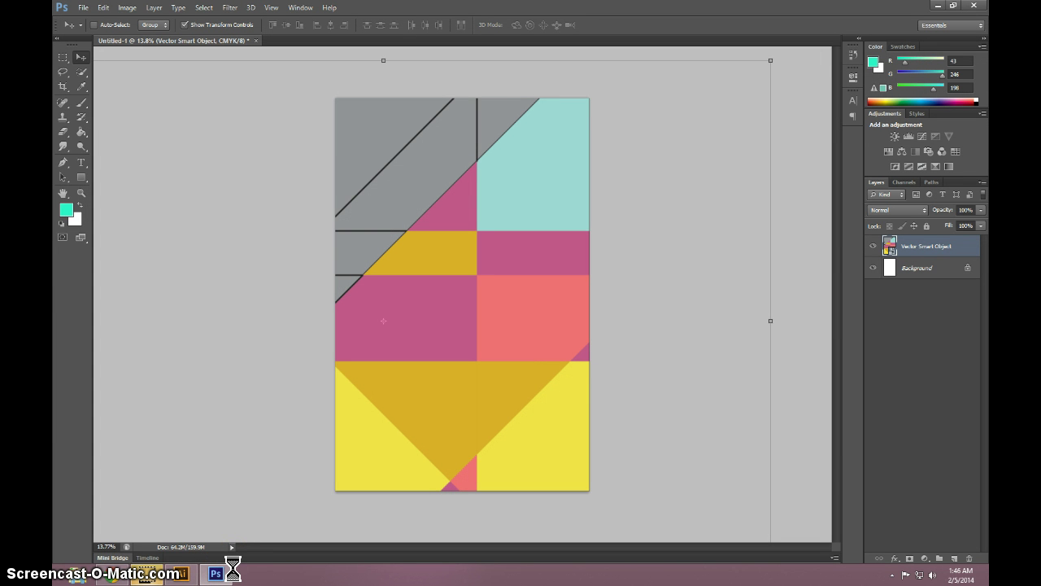
left_click(512, 333)
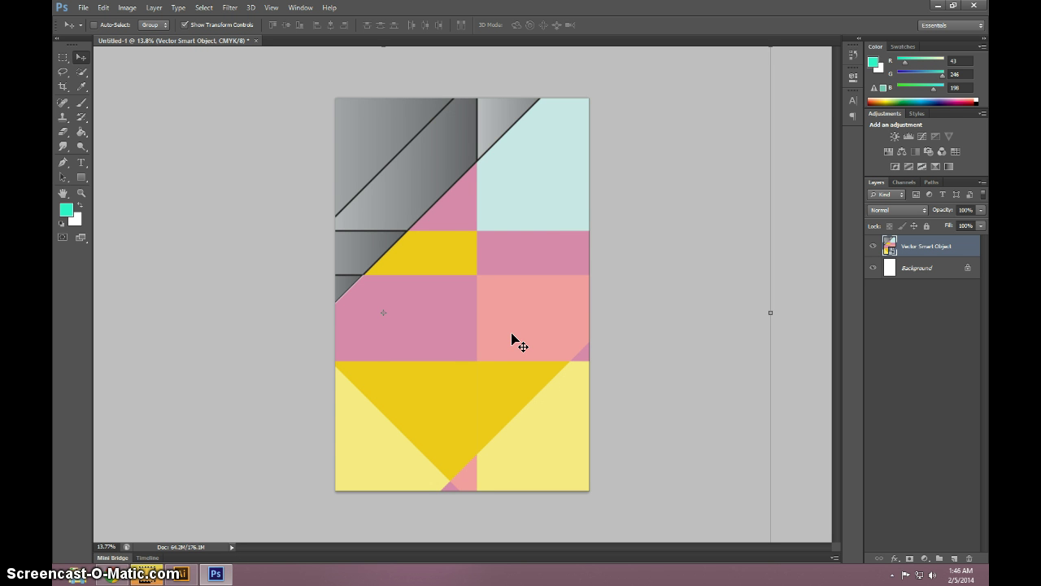
mouse_move(611, 342)
left_mouse_down()
mouse_move(605, 363)
mouse_move(540, 376)
mouse_move(599, 356)
mouse_move(735, 263)
mouse_move(895, 242)
mouse_move(915, 250)
left_mouse_up()
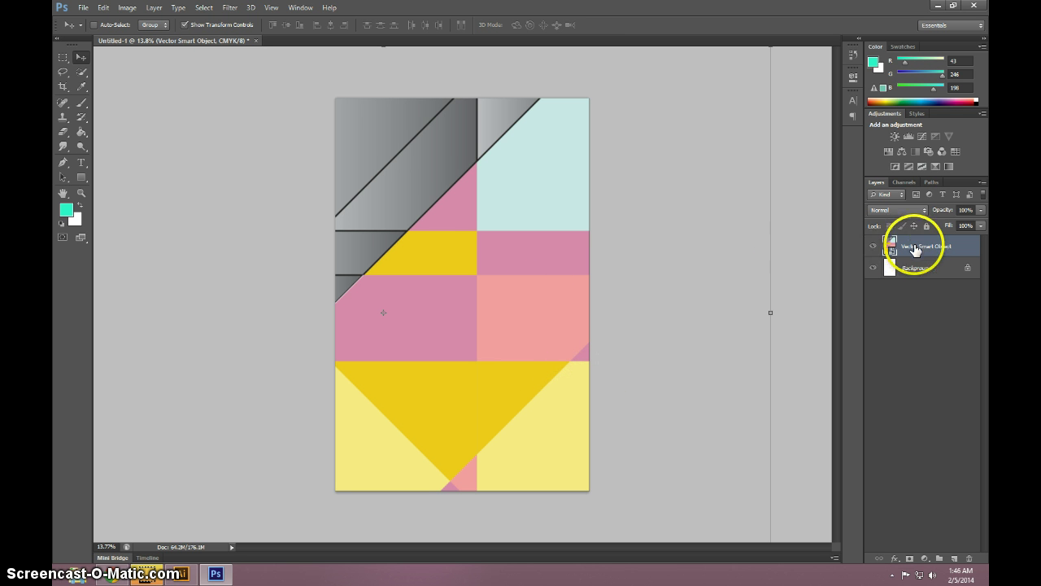
left_click(955, 558)
- Undo the new layer and create a fresh empty layer above the vector artwork
left_click(81, 72)
left_click(63, 88)
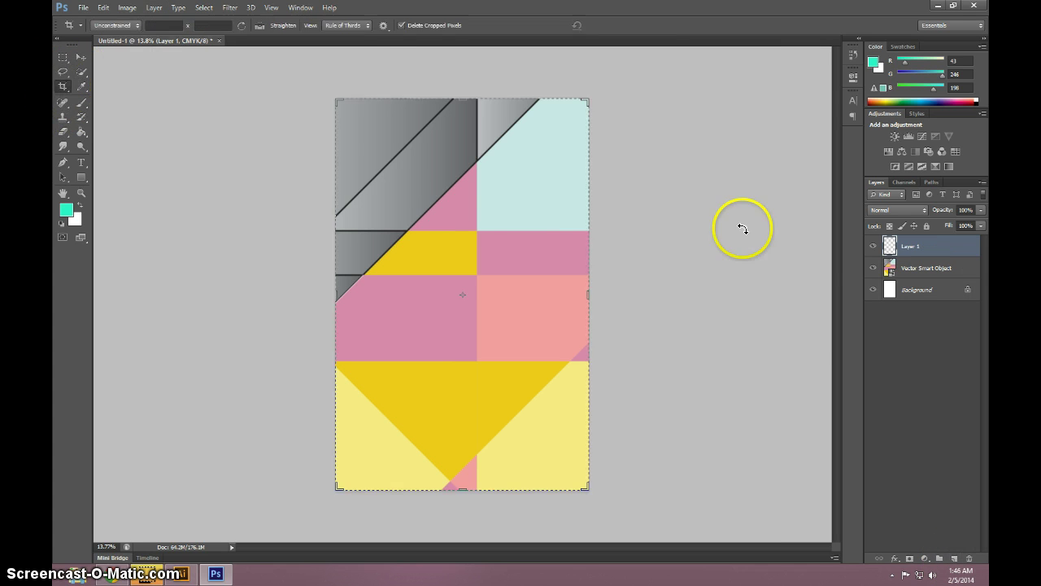
key("ctrl+z")
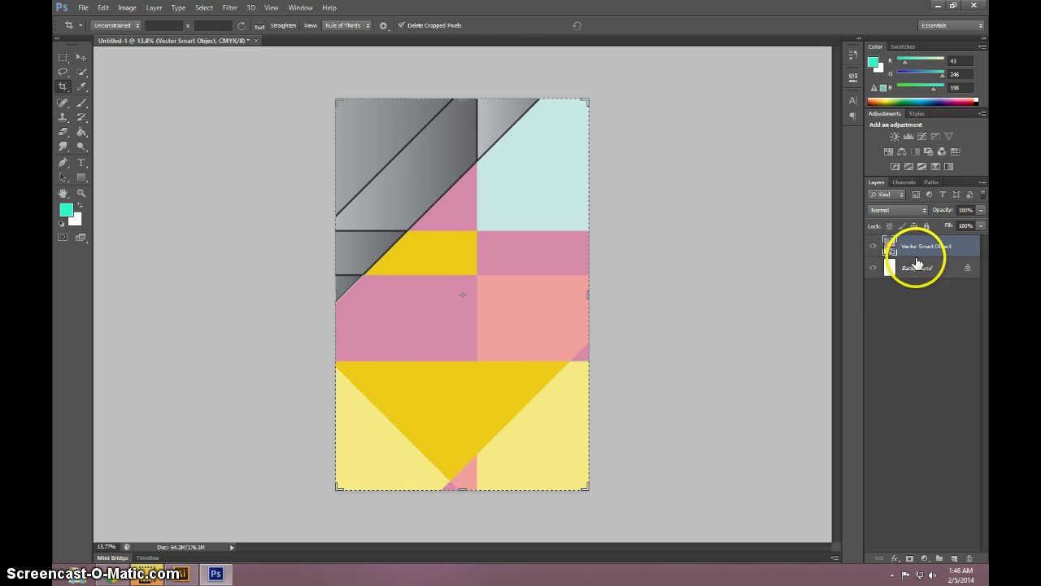
left_click(955, 559)
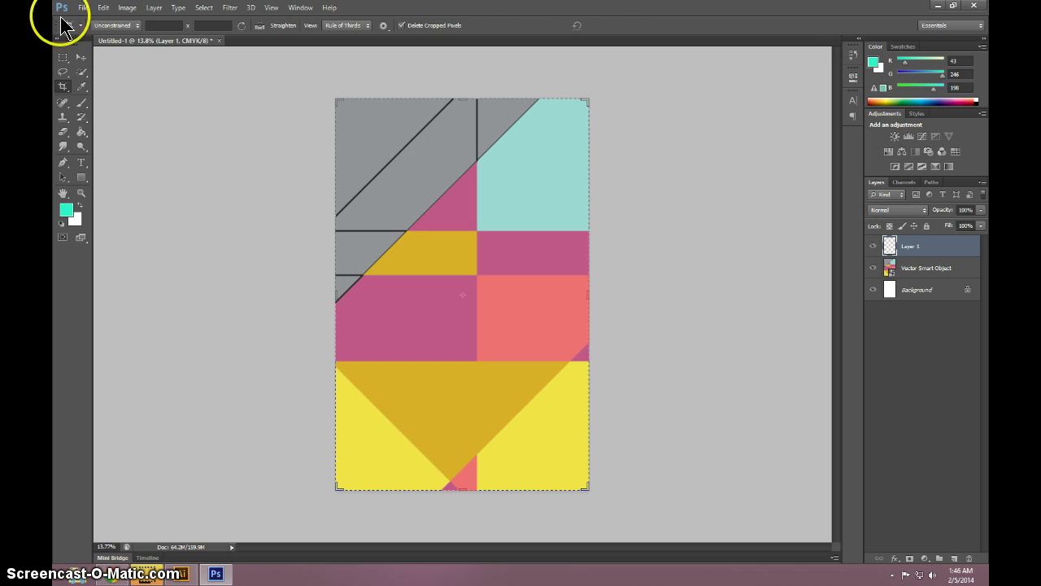
- Pick the Magic Wand tool from the Quick Selection flyout
left_click(79, 72)
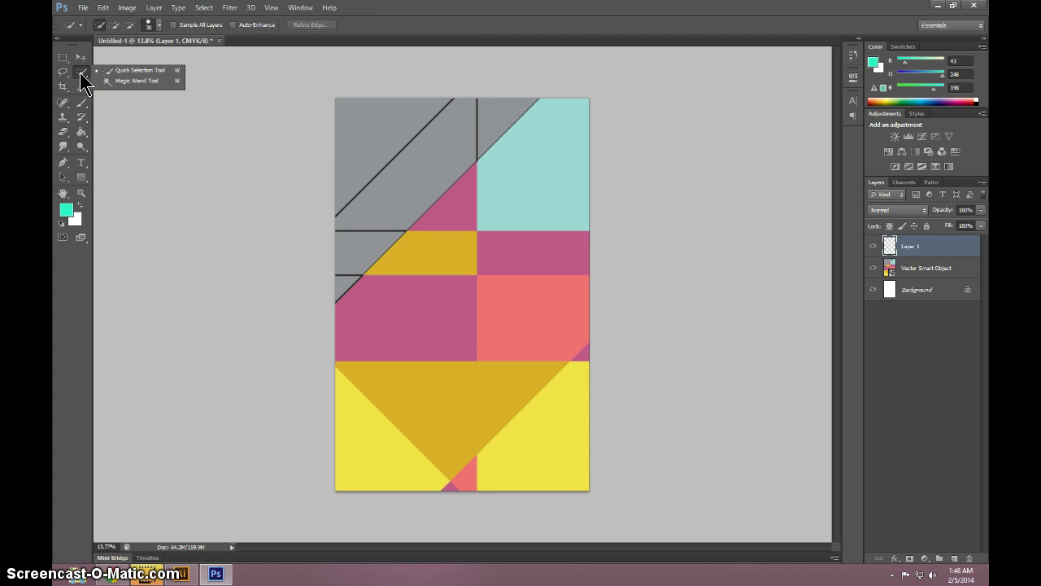
left_click(358, 161)
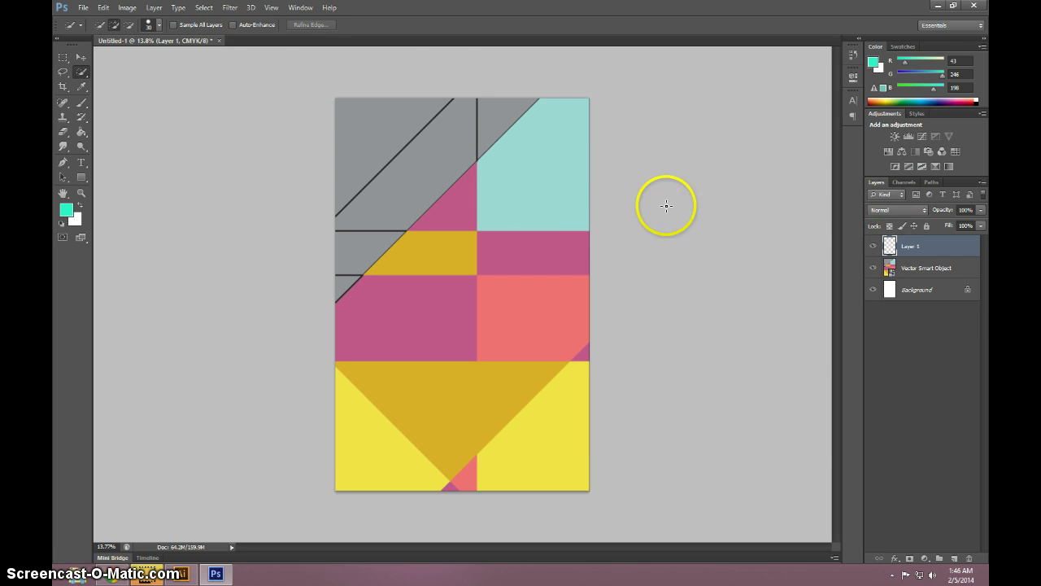
left_click(81, 56)
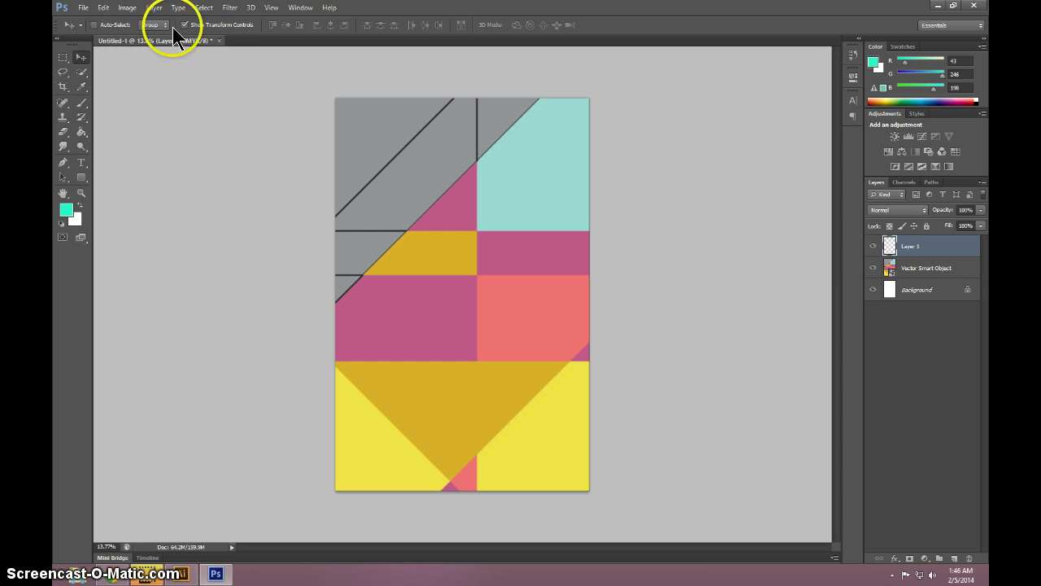
left_click(80, 71)
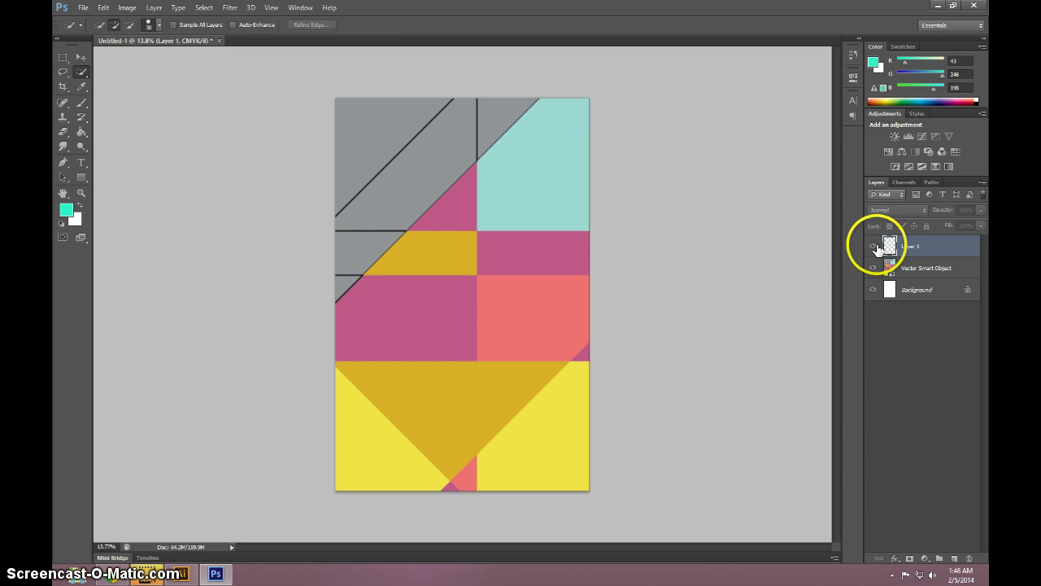
left_click(81, 104)
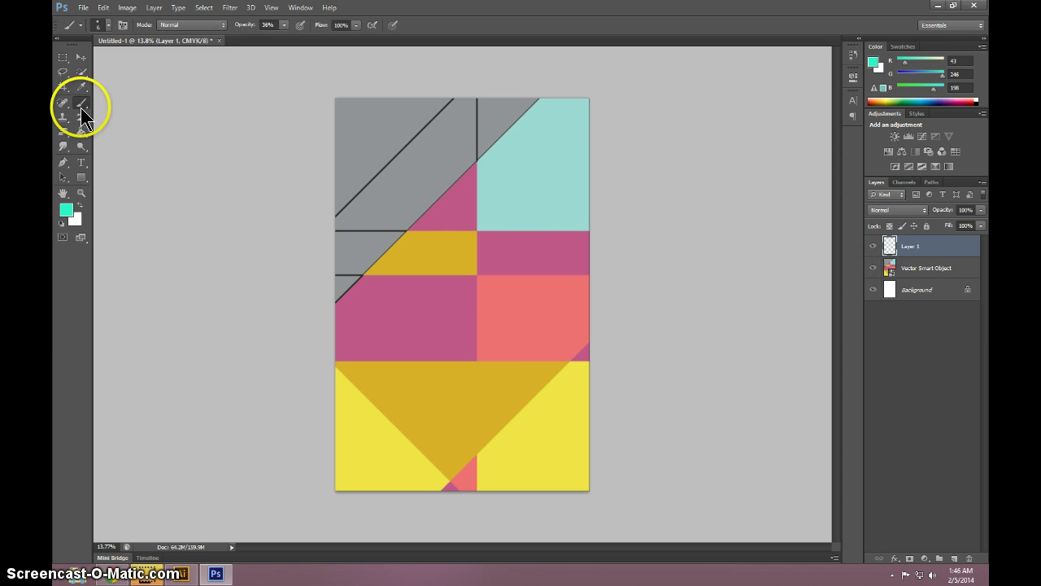
left_click(81, 73)
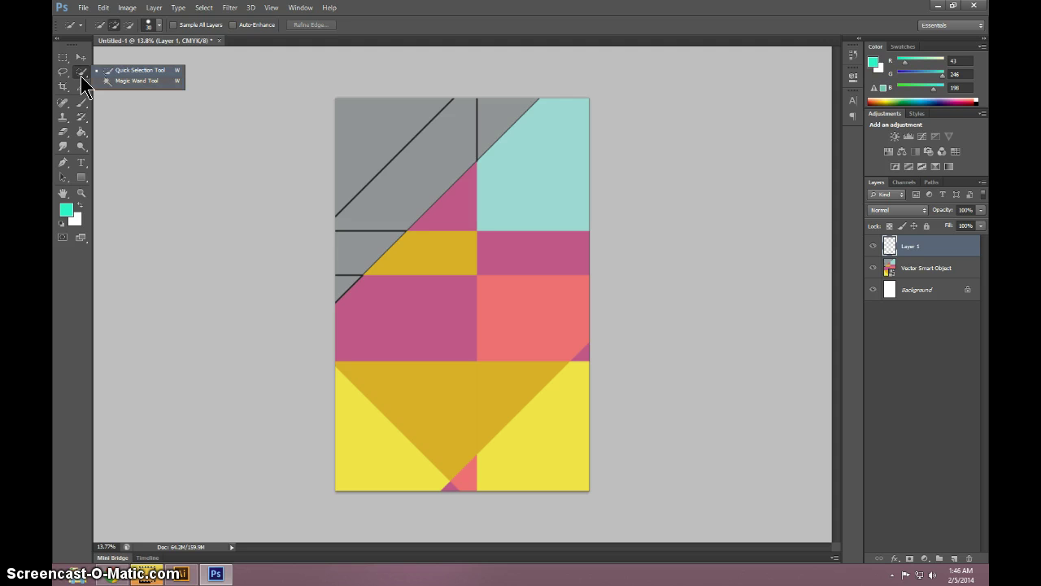
left_click(122, 80)
- Set the Magic Wand tolerance to 2
left_click(344, 132)
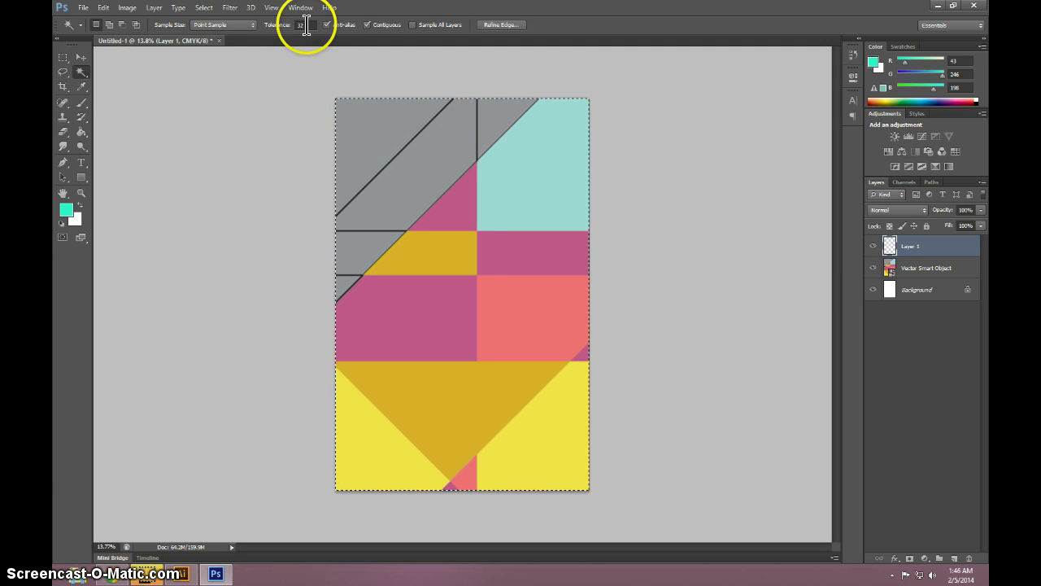
left_click_drag(306, 24, 252, 28)
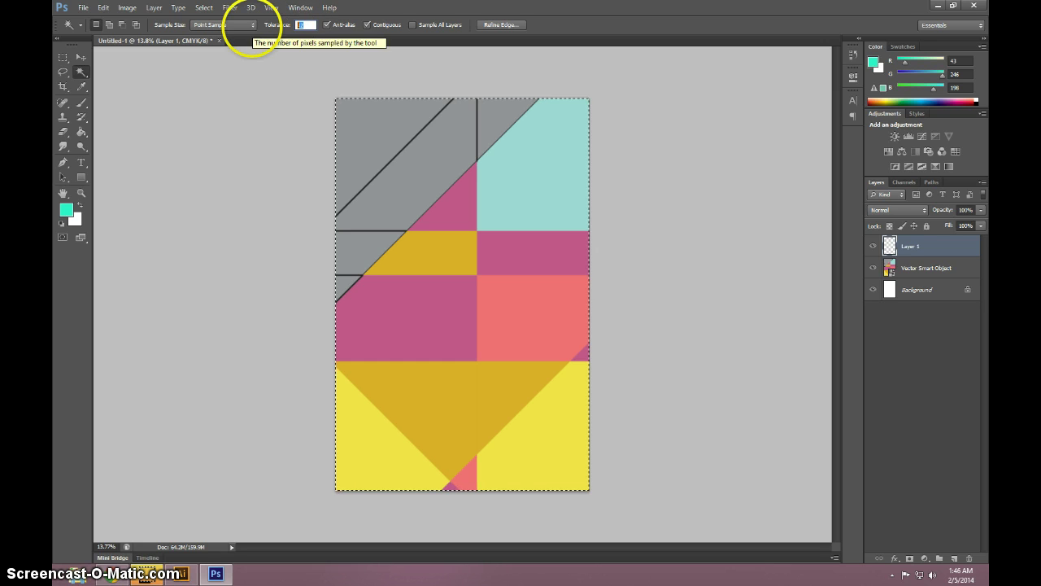
type("2")
key("Return")
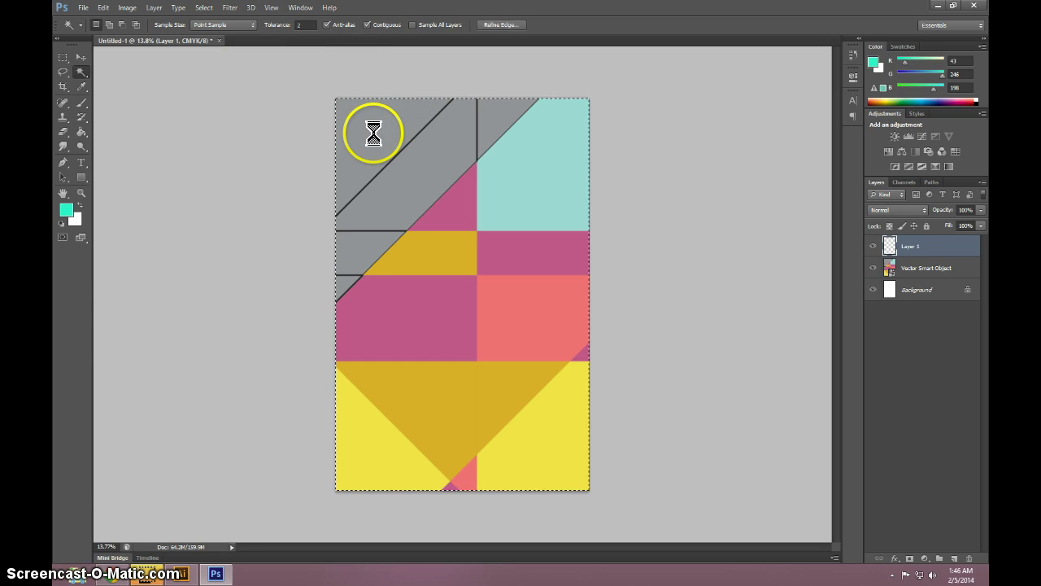
- Select the grey top-left triangle on the vector layer, then try selecting the canvas on Layer 1
left_click(924, 269)
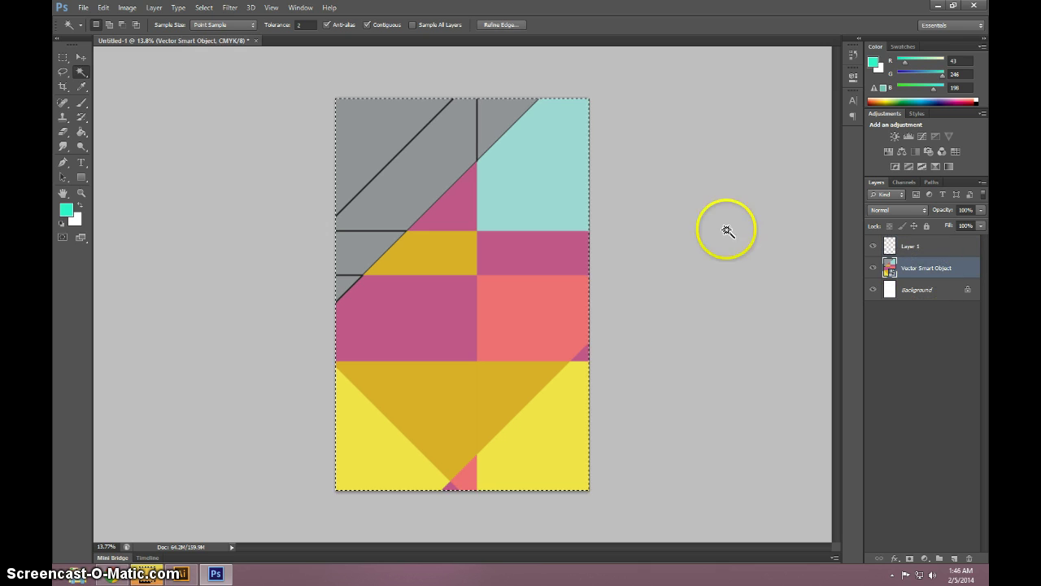
left_click(373, 122)
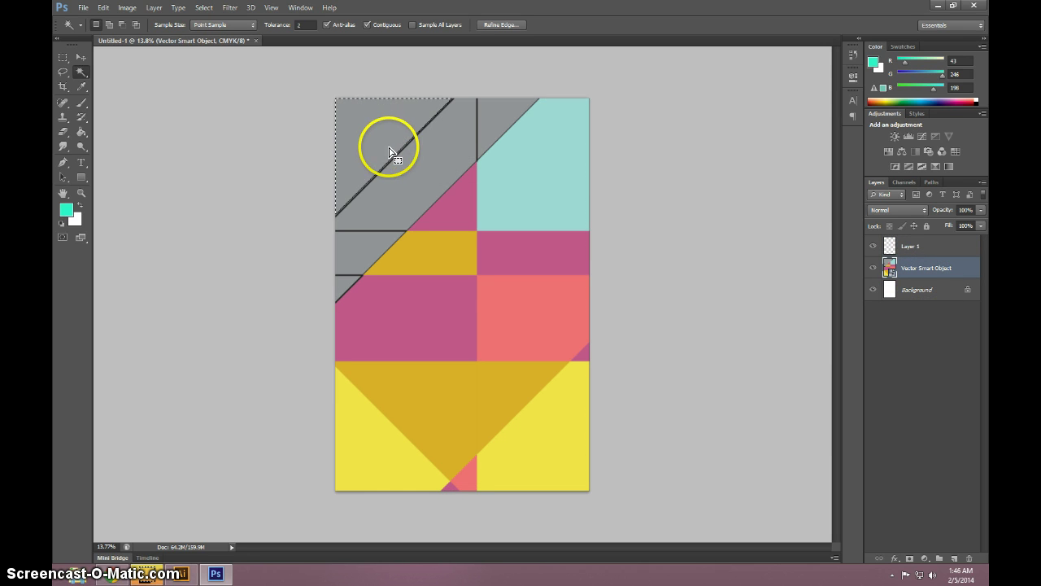
left_click(927, 285)
left_click(909, 248)
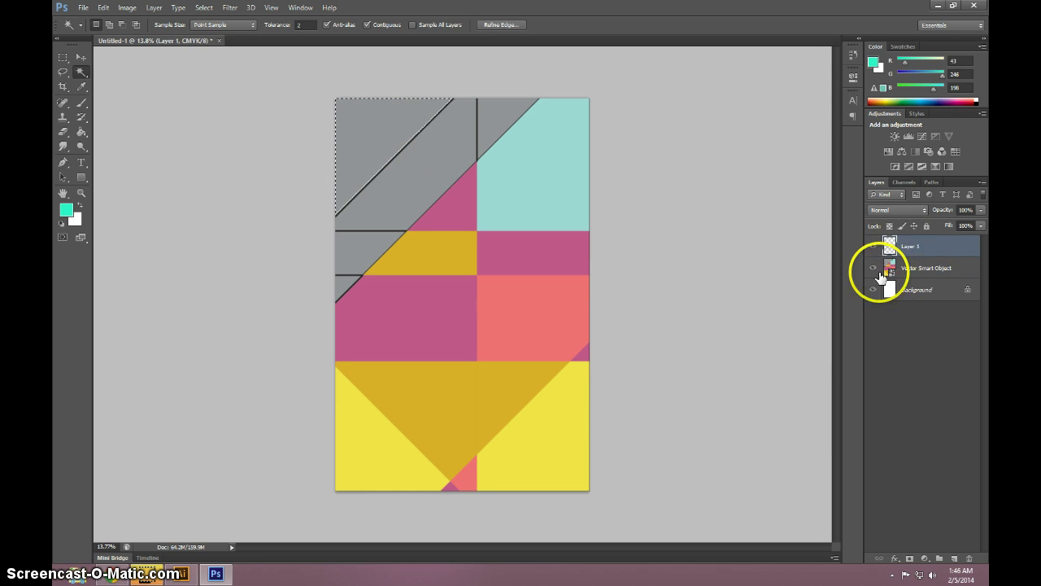
left_click(445, 374)
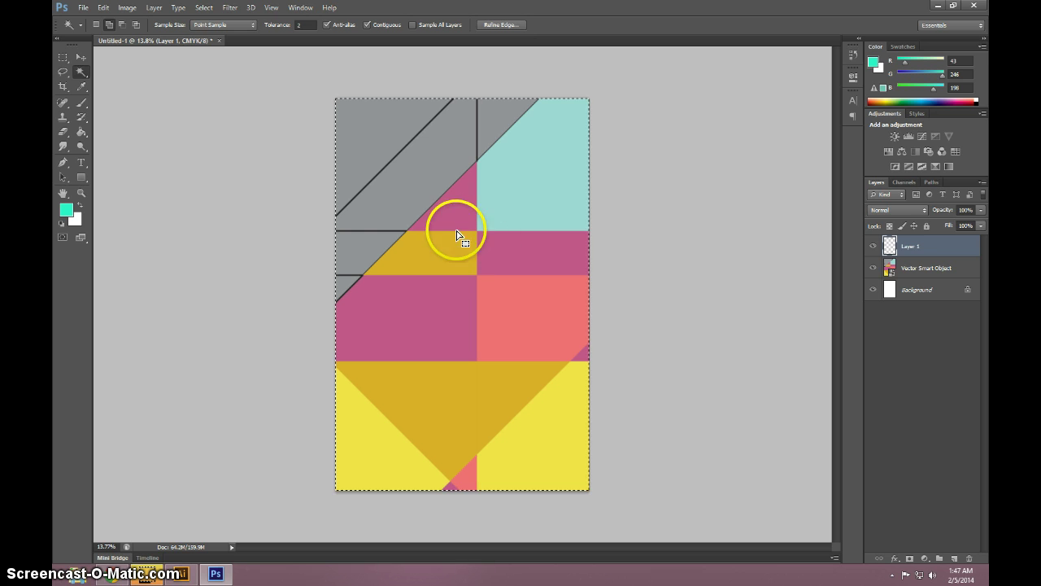
left_click(386, 321)
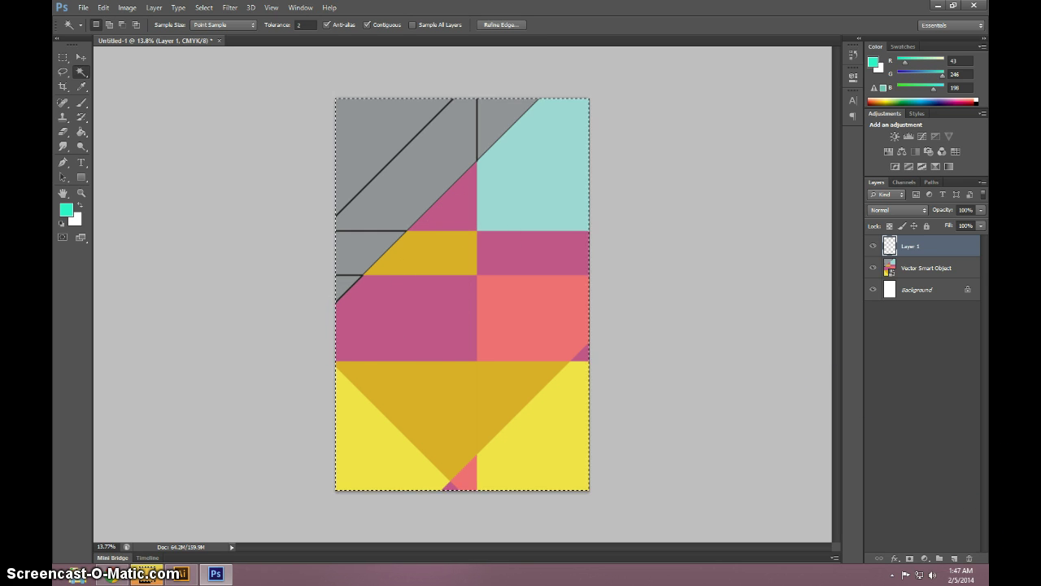
- Switch to the Gradient tool, reset colours to black and white, and test then undo a gradient
left_click(77, 132)
left_click(130, 129)
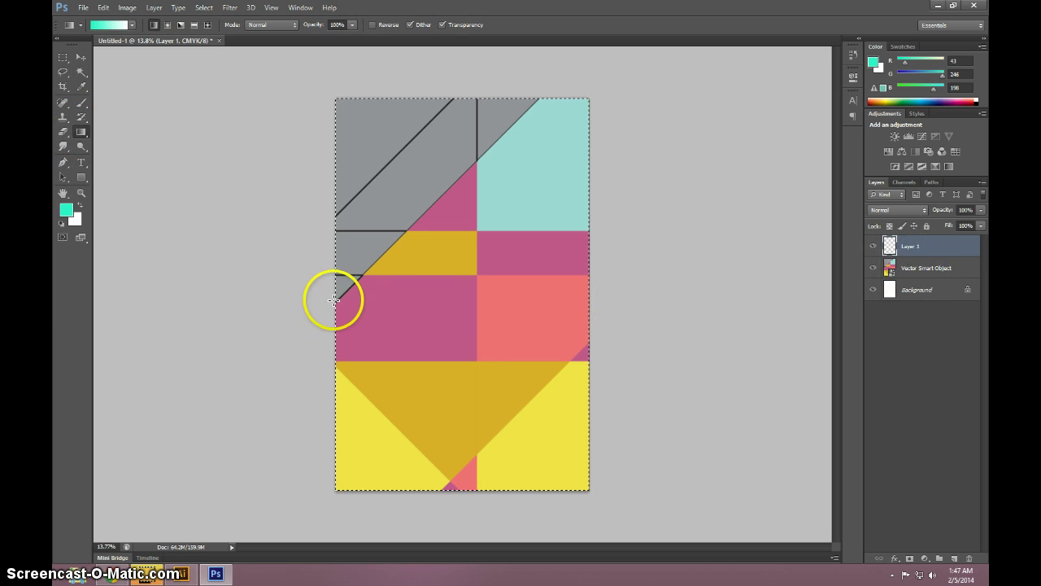
key("d")
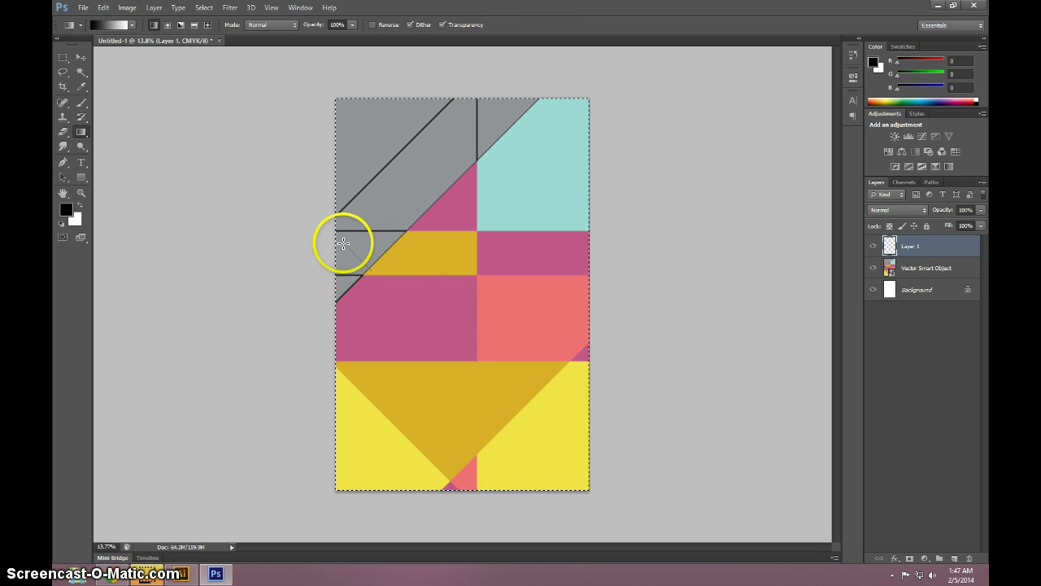
left_click_drag(342, 239, 502, 411)
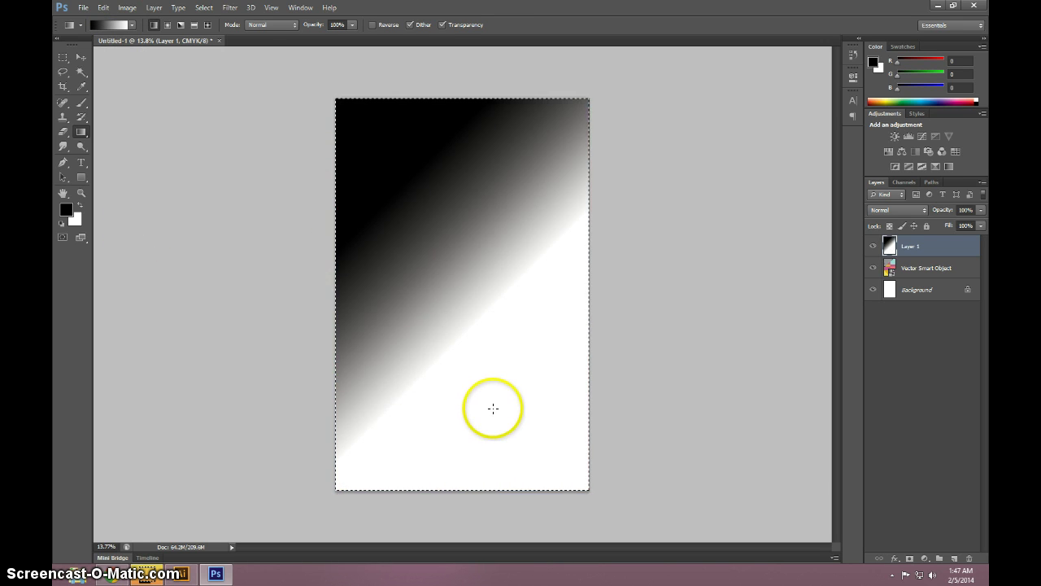
key("ctrl+z")
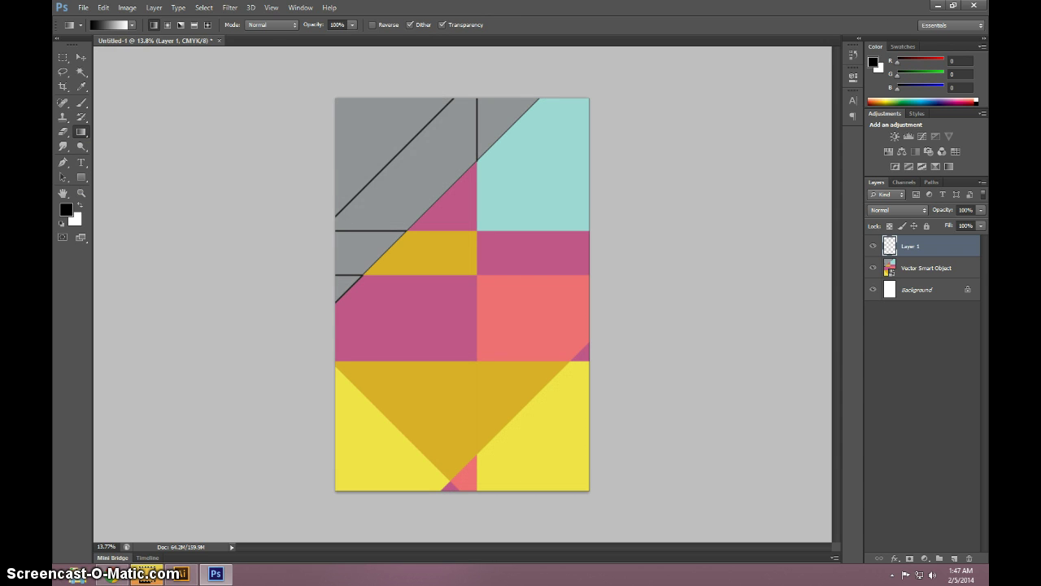
left_click(80, 59)
- Select the left pink rectangle and fill it with a black-to-white gradient on Layer 1
left_click(912, 270)
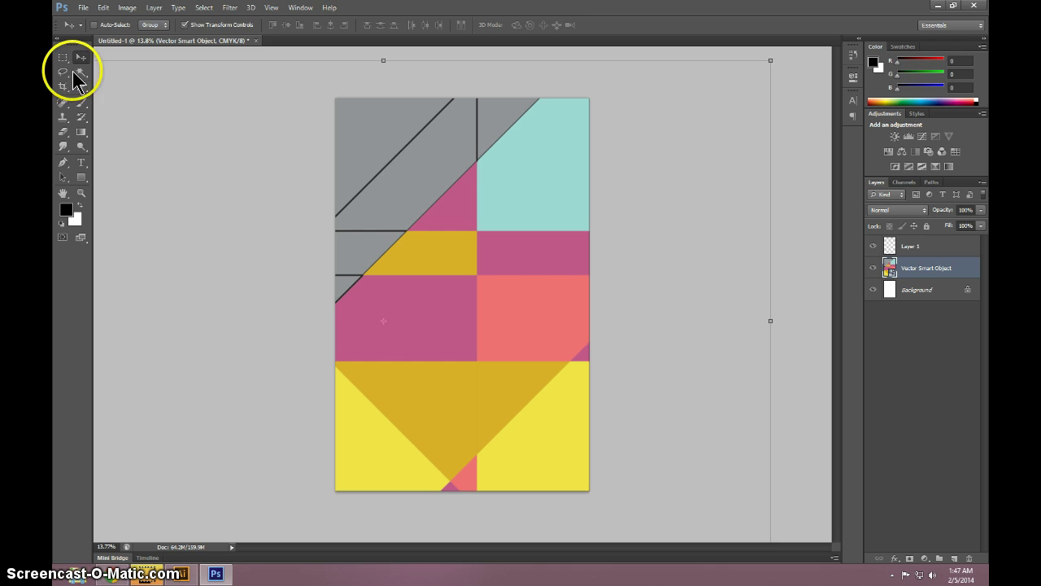
left_click(80, 71)
left_click(416, 325)
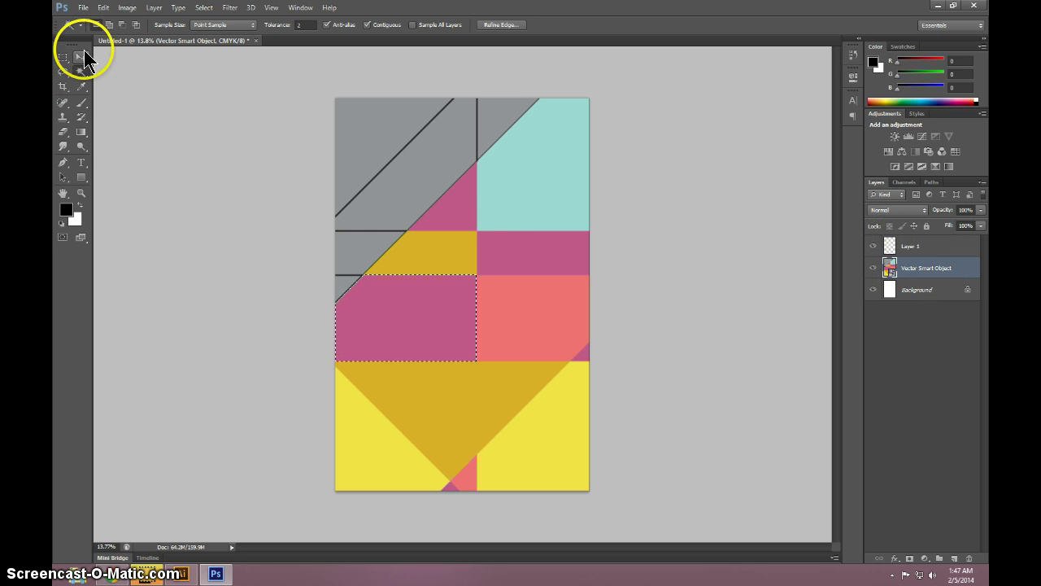
left_click(81, 130)
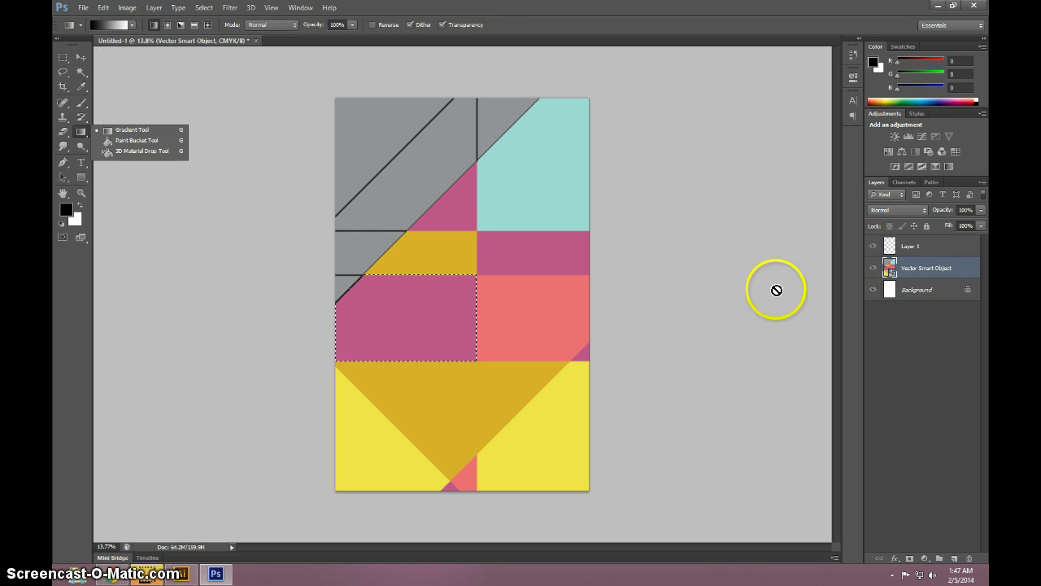
left_click(905, 245)
left_click(904, 245)
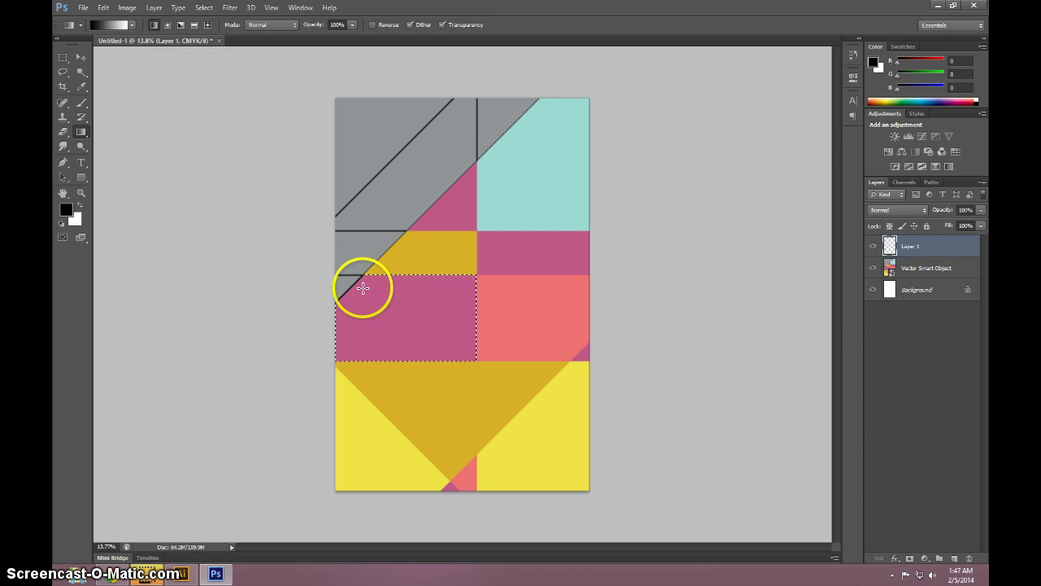
left_click_drag(349, 275, 461, 394)
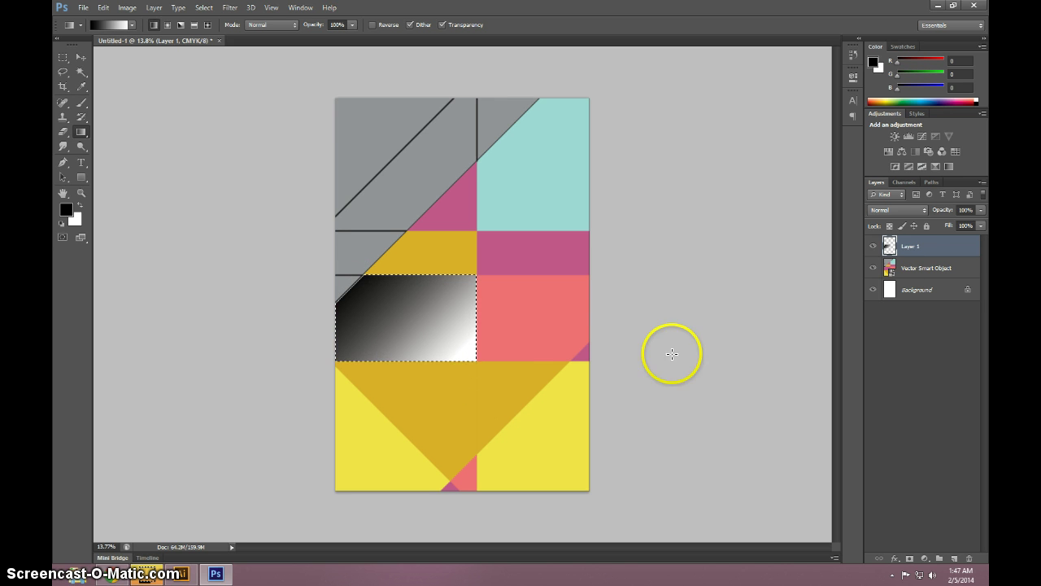
key("ctrl+d")
- Blend Layer 1 in Soft Light, then Overlay, and begin adjusting its opacity
left_click(81, 59)
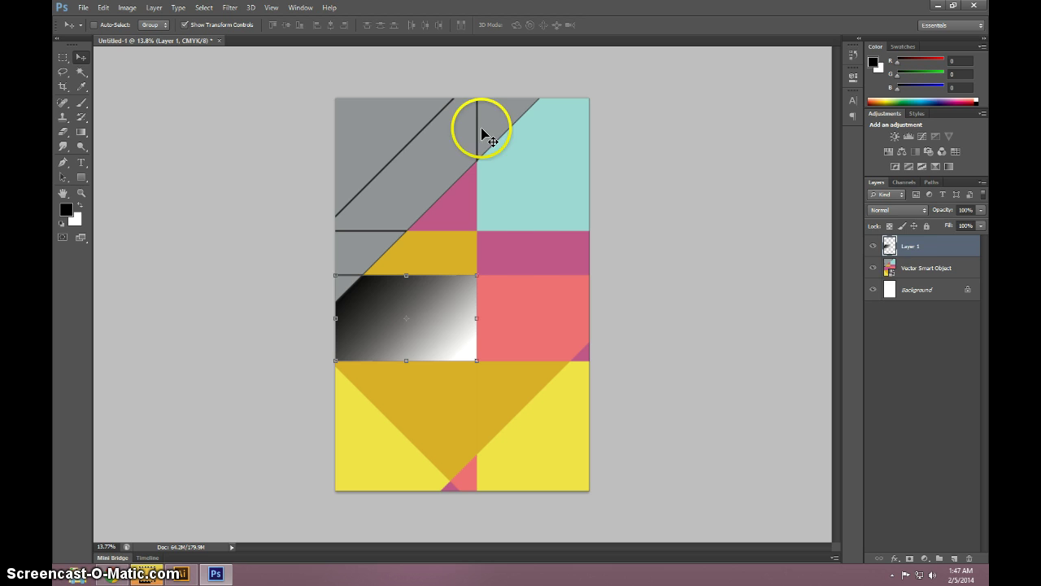
left_click(897, 210)
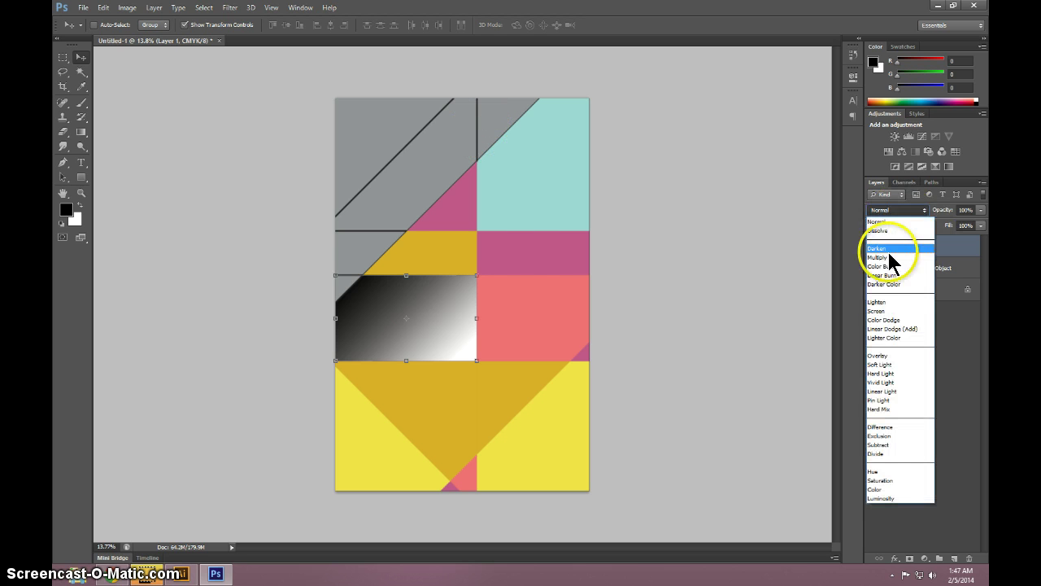
left_click(885, 364)
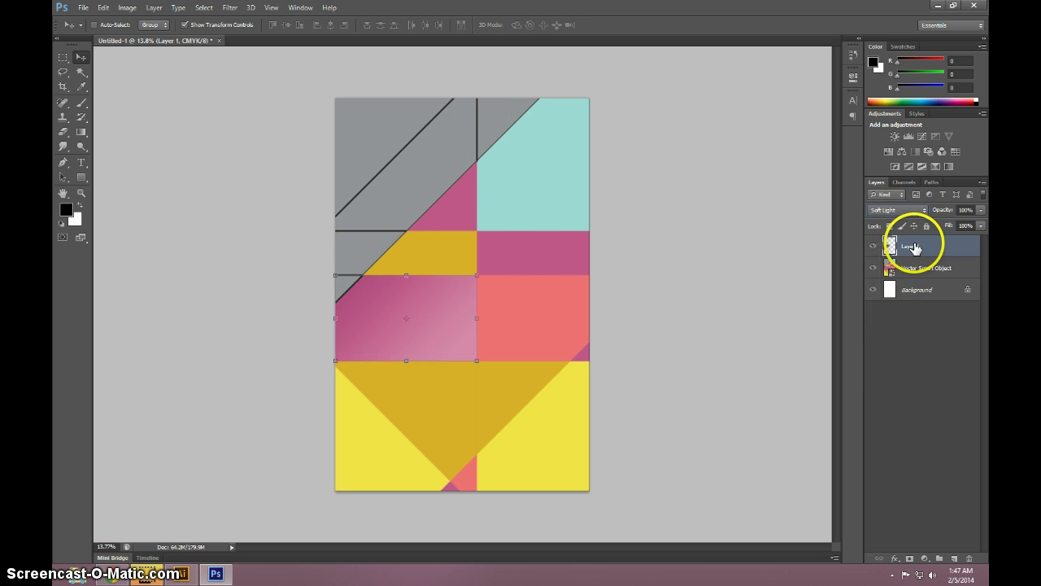
key("Up")
key("Up")
key("Down")
key("Down")
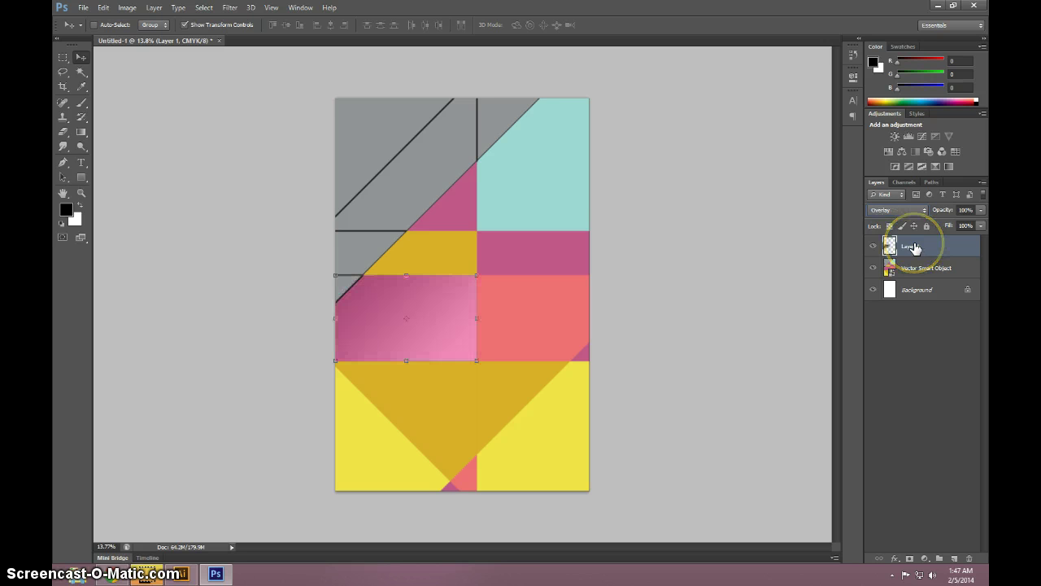
left_click(964, 209)
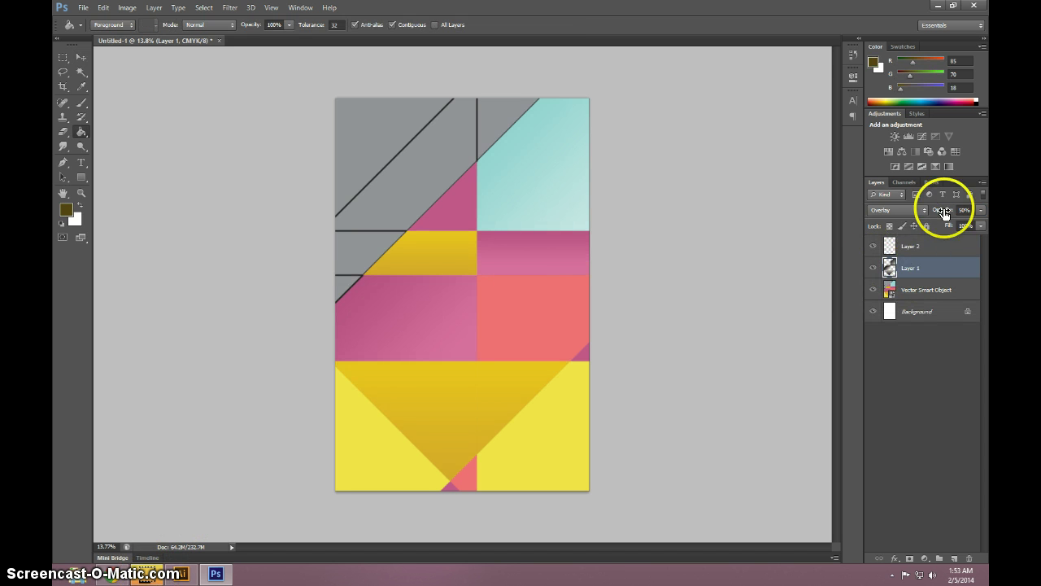
- Set the gradient layer's opacity to 40%
left_click(964, 209)
type("40")
key("Return")
- Toggle the gradient layer's visibility several times to compare the poster with and without it
left_click(874, 269)
left_click(875, 271)
left_click(875, 270)
left_click(875, 269)
left_click(875, 269)
left_click(875, 269)
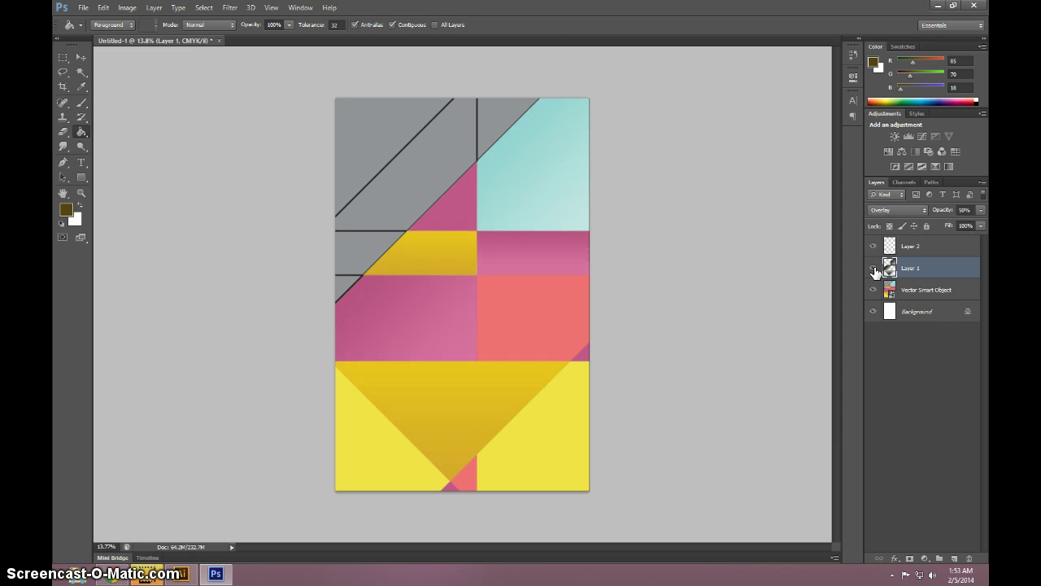
left_click(867, 269)
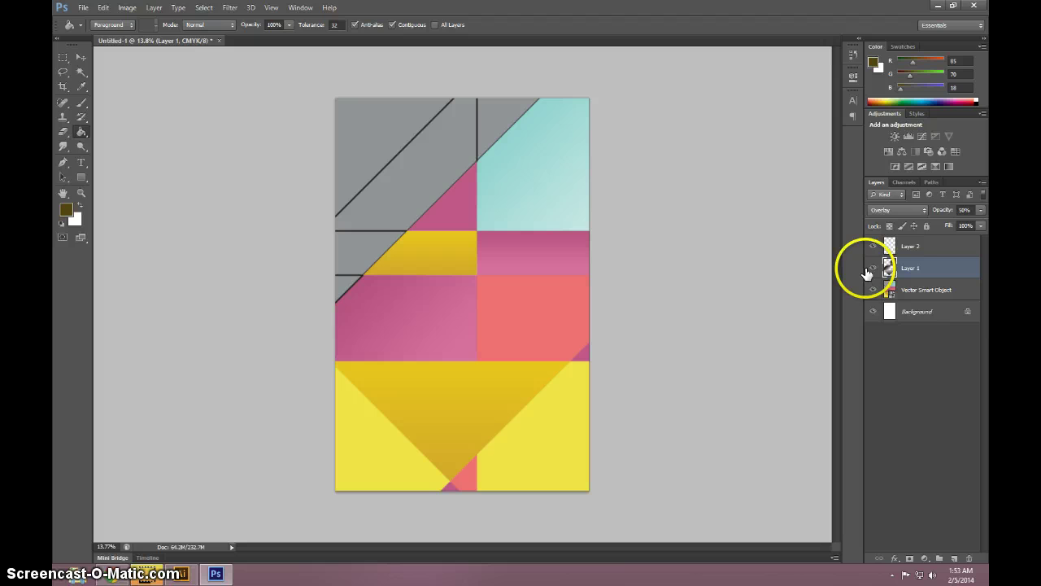
- Go to deviantart.com in the web browser
left_click(118, 573)
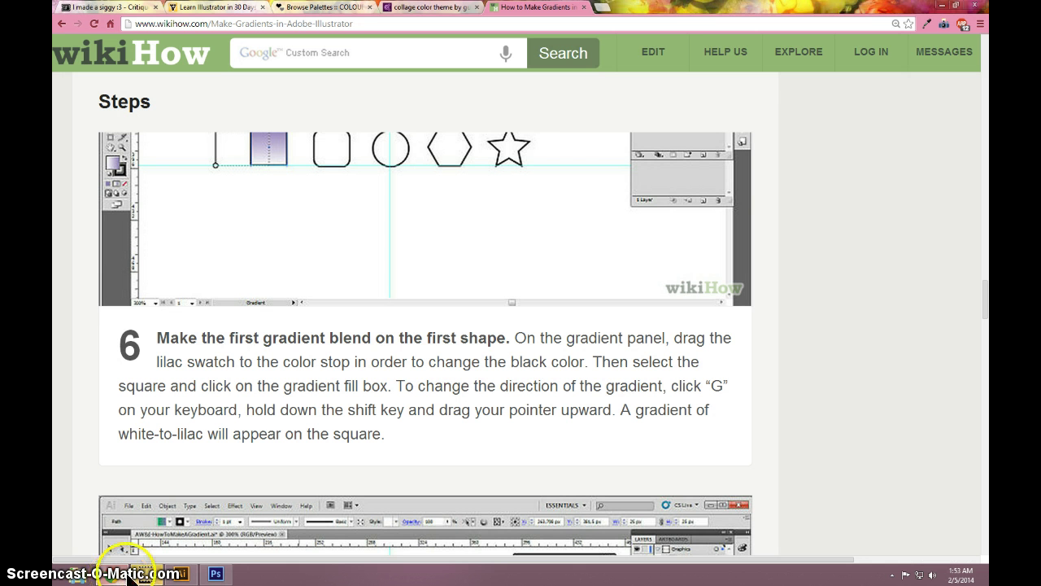
left_click(355, 27)
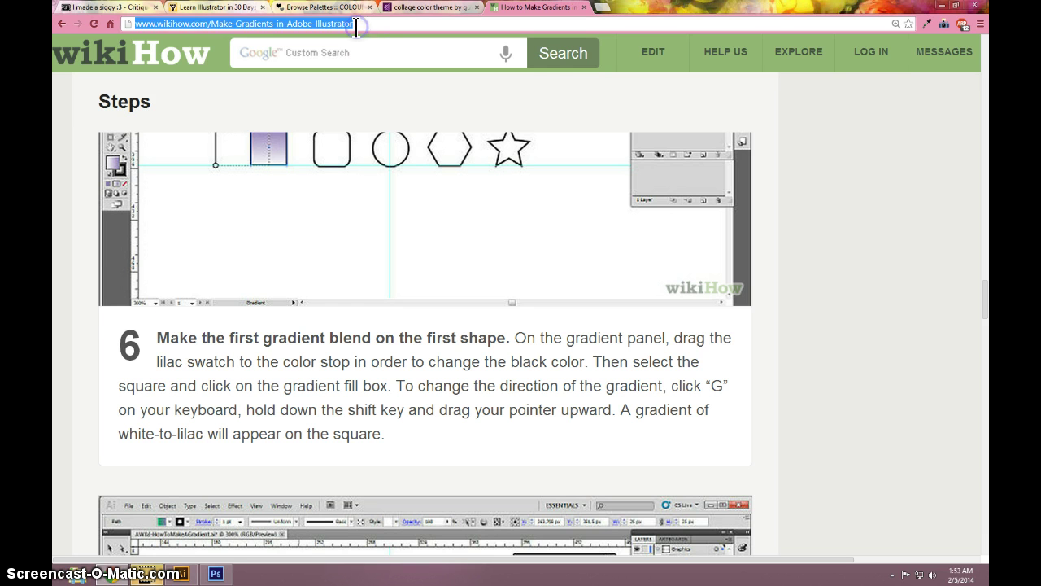
type("deviantart.com")
key("Return")
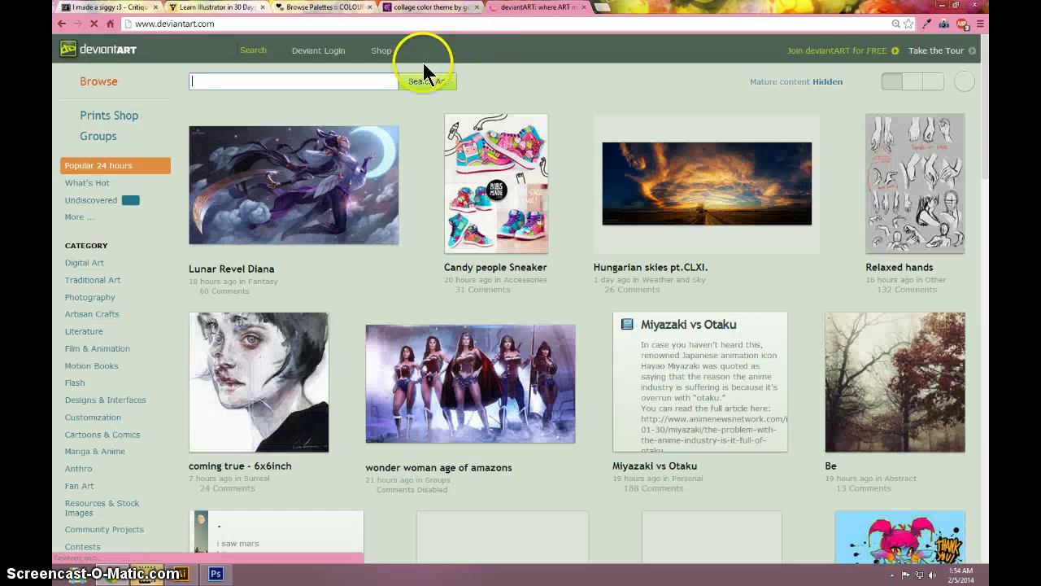
- Search DeviantArt for 'grain', open the grainy texture result and copy its image
left_click(320, 83)
type("grainy texture")
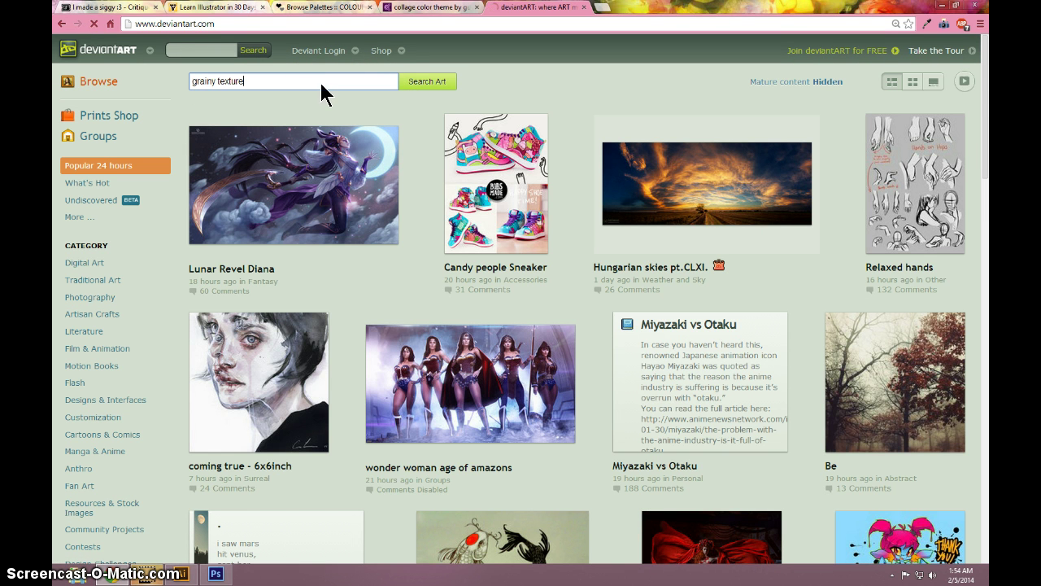
key("Return")
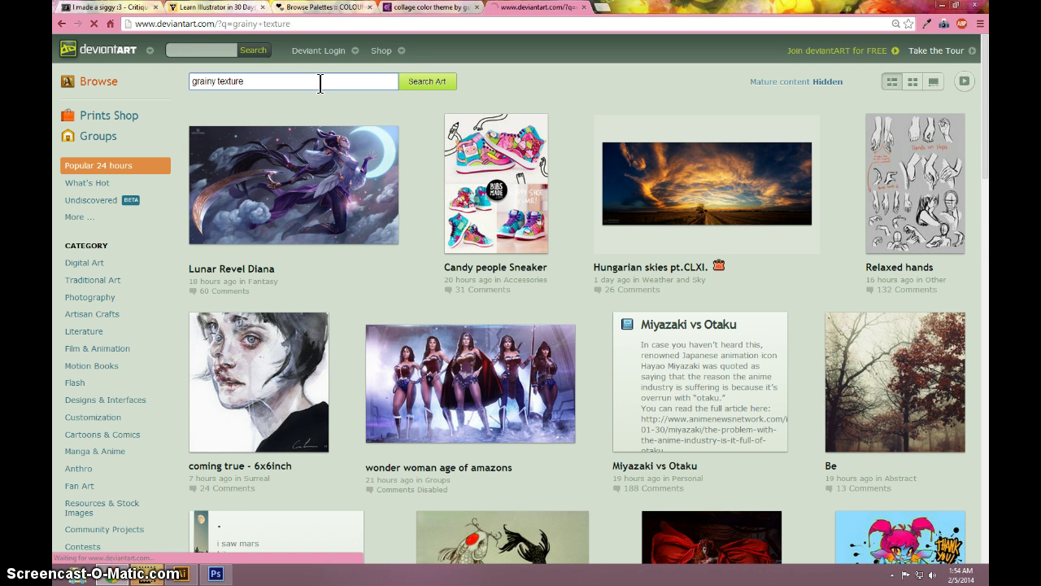
scroll(407, 203, "down", 4)
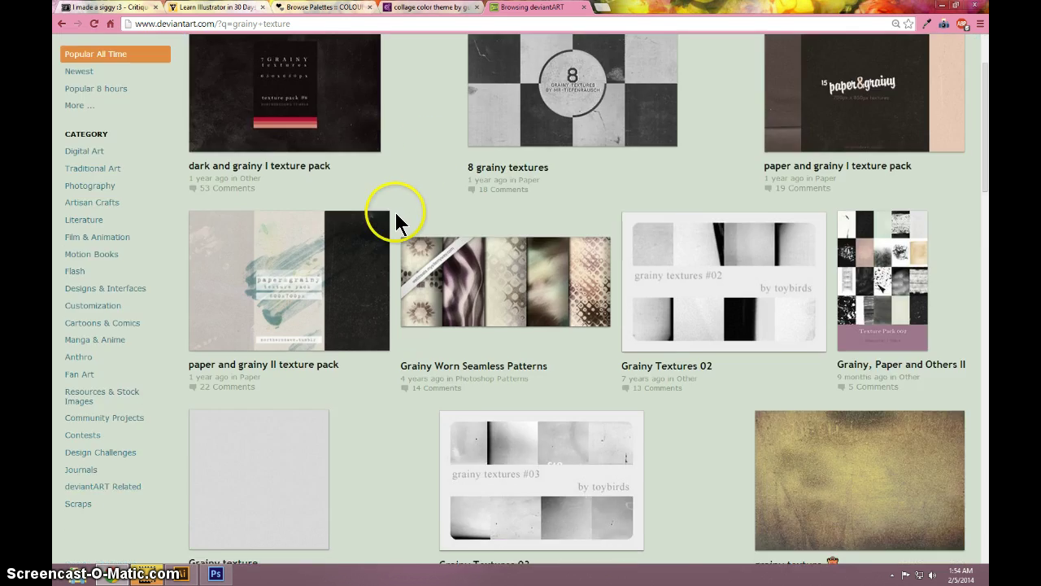
left_click(844, 240)
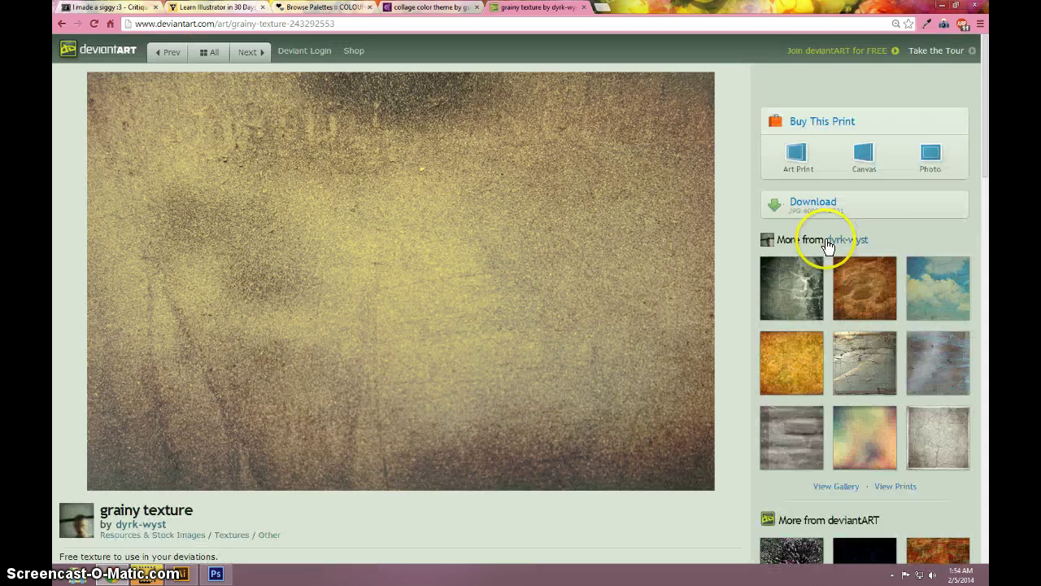
right_click(626, 231)
left_click(654, 267)
- Paste the grainy texture into the Photoshop poster and enlarge it
key("alt+Tab")
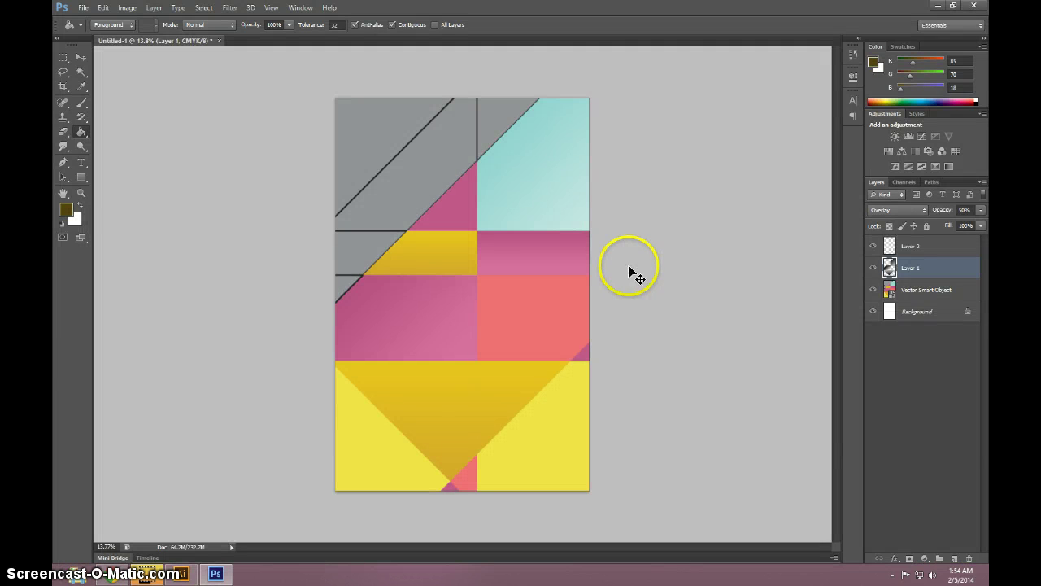
key("ctrl+v")
left_click(81, 56)
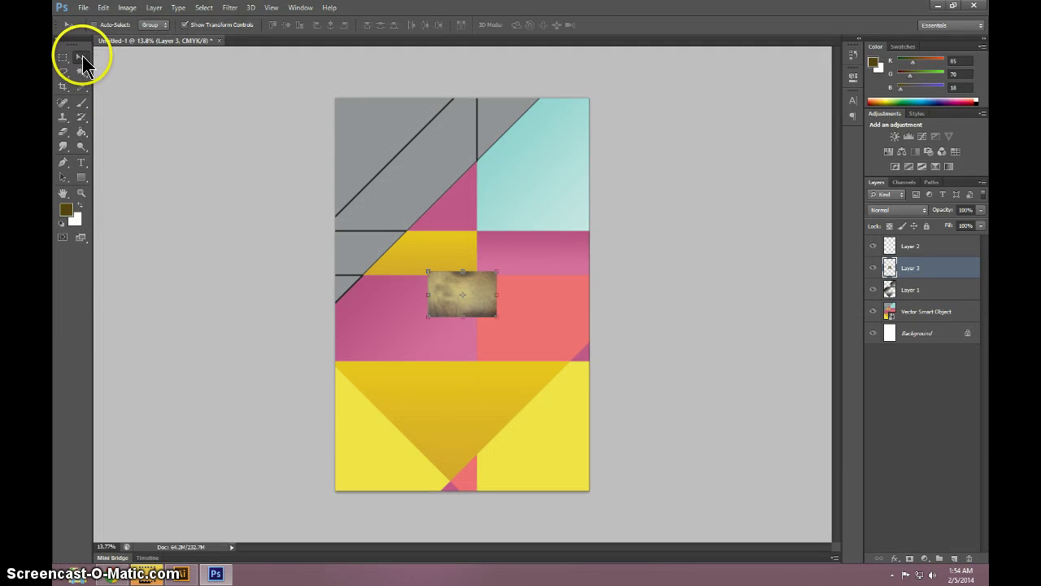
left_click_drag(466, 293, 709, 460)
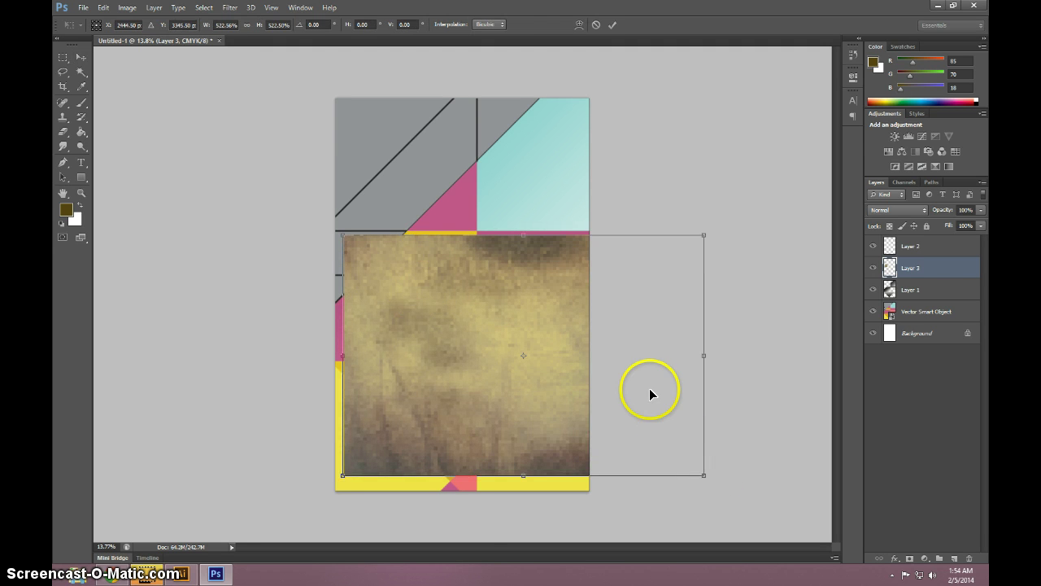
key("Return")
- Stretch the texture to cover the whole poster and set its blend mode to Soft Light
left_click_drag(551, 349, 435, 193)
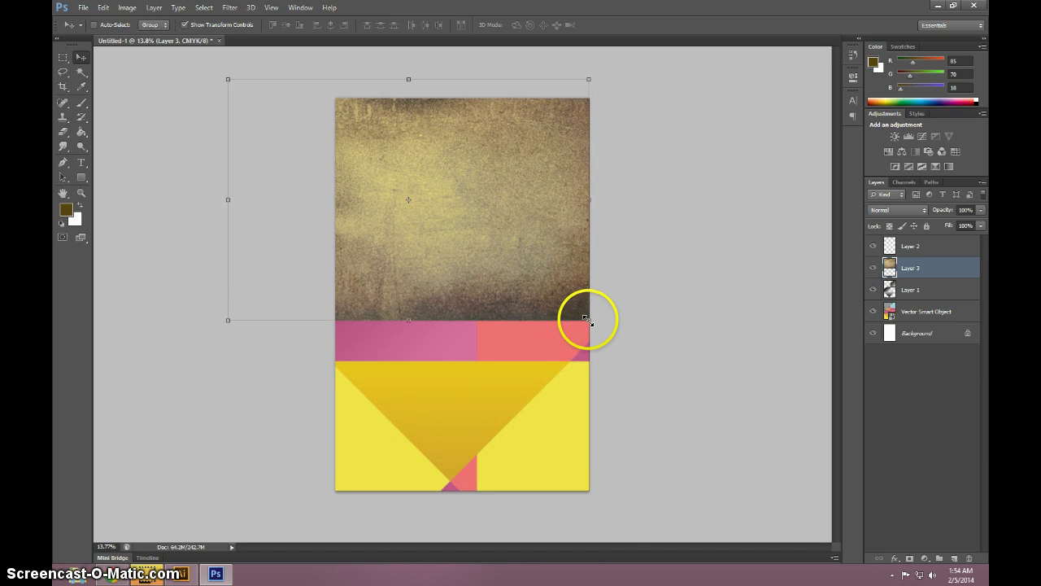
left_click_drag(589, 320, 597, 530)
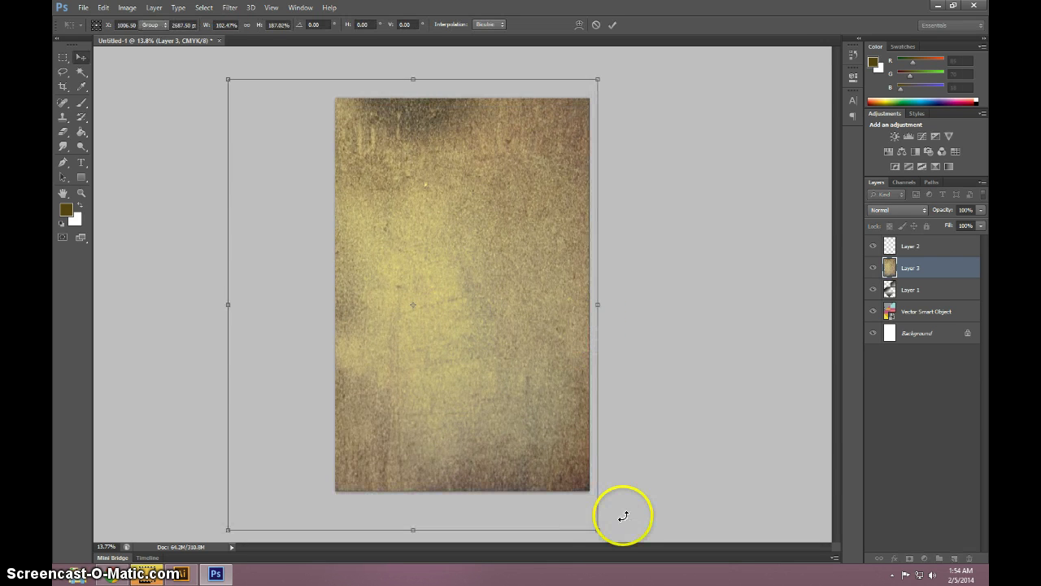
key("Return")
left_click(895, 210)
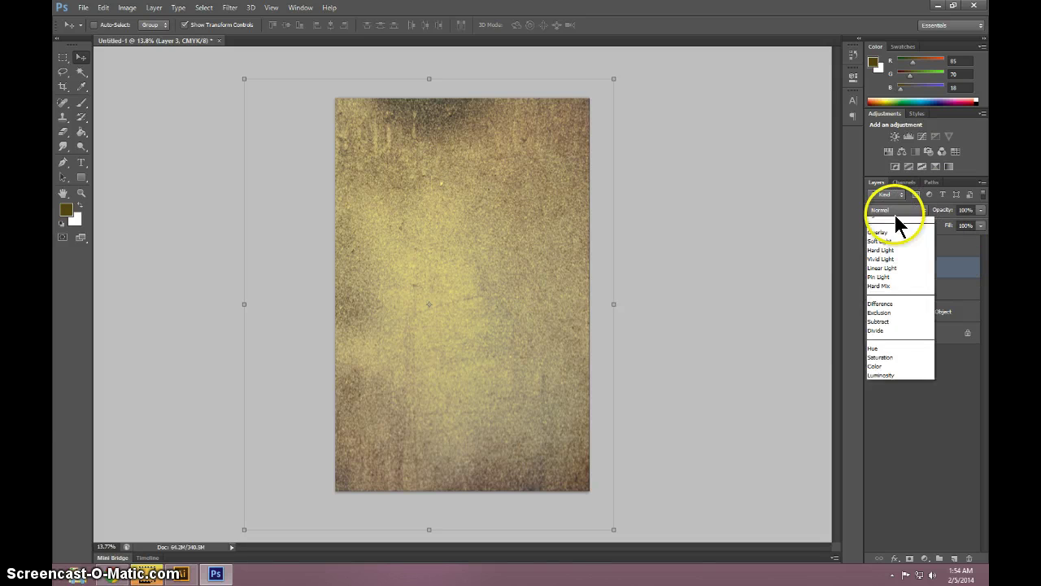
left_click(894, 370)
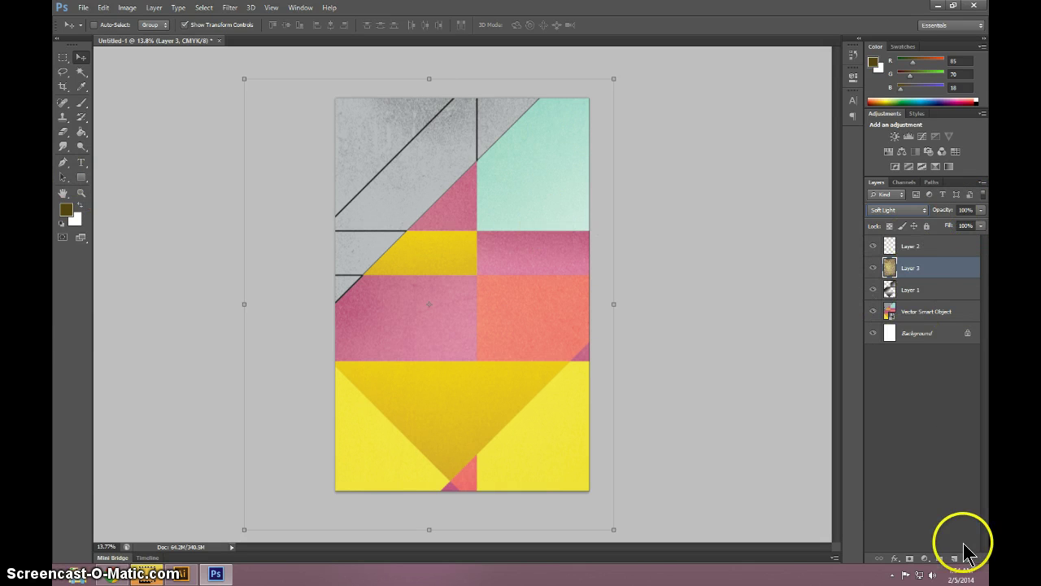
- Add a white layer mask to the grainy texture Layer 3
left_click(924, 558)
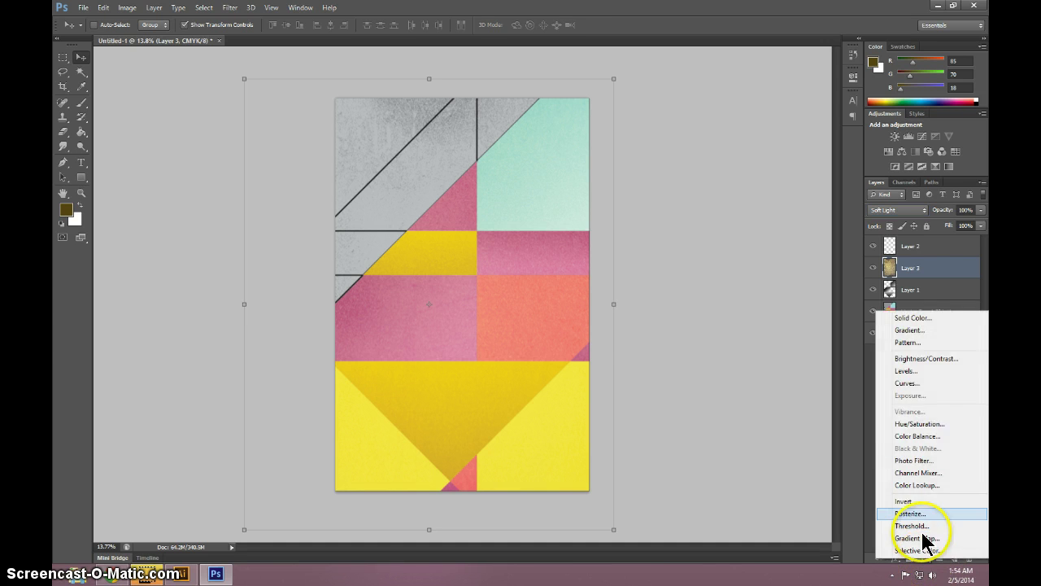
key("Escape")
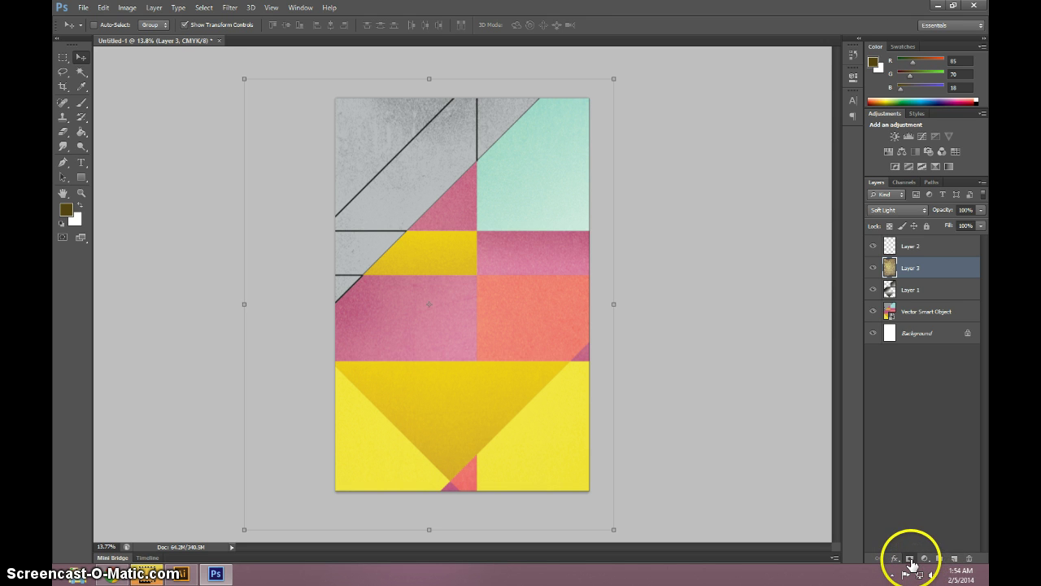
left_click(909, 559)
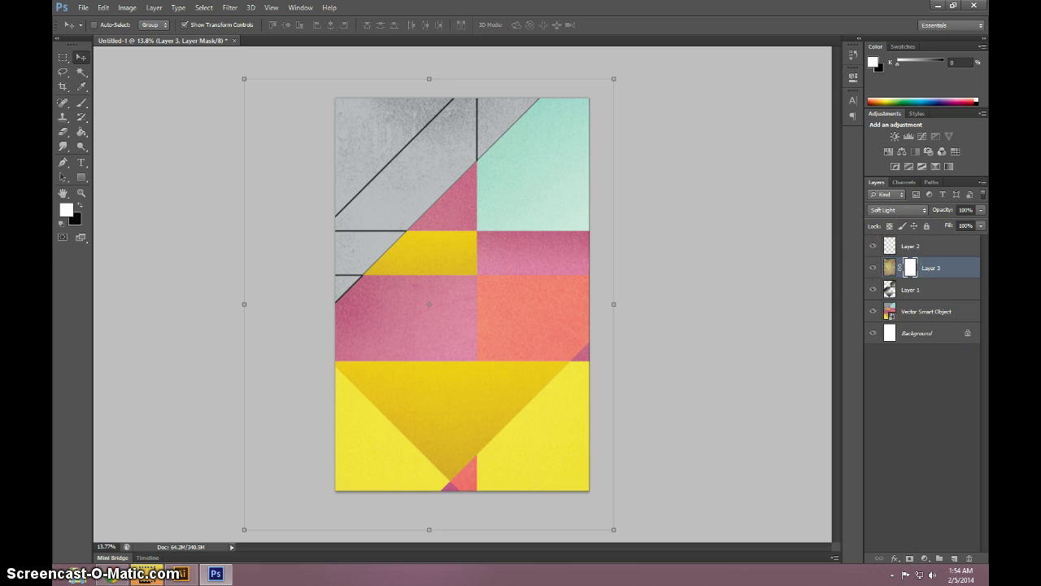
left_click(81, 103)
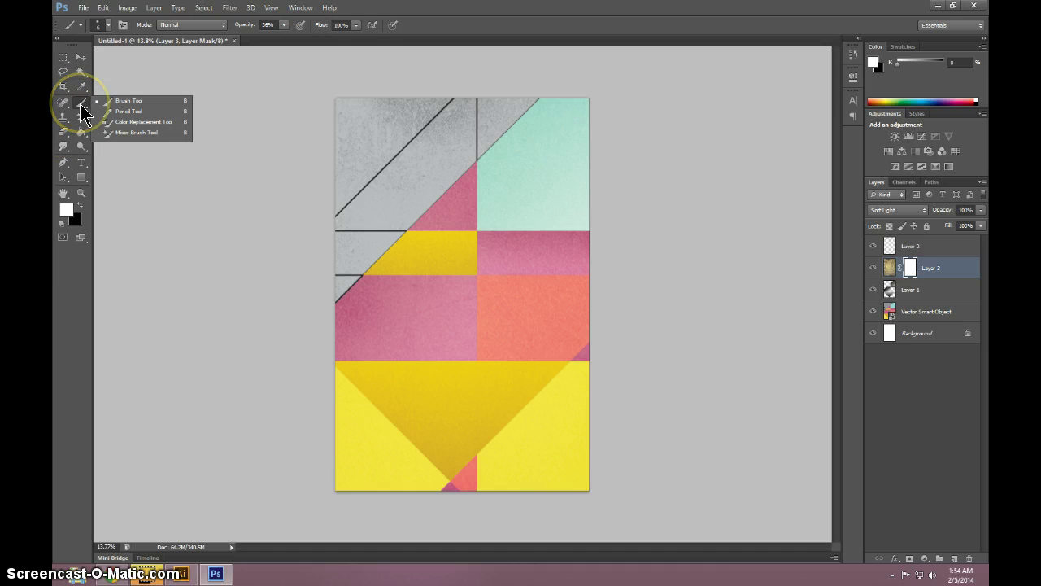
- Set up a soft round black brush at 1753 px and paint the mask over the upper-left grey area
right_click(330, 180)
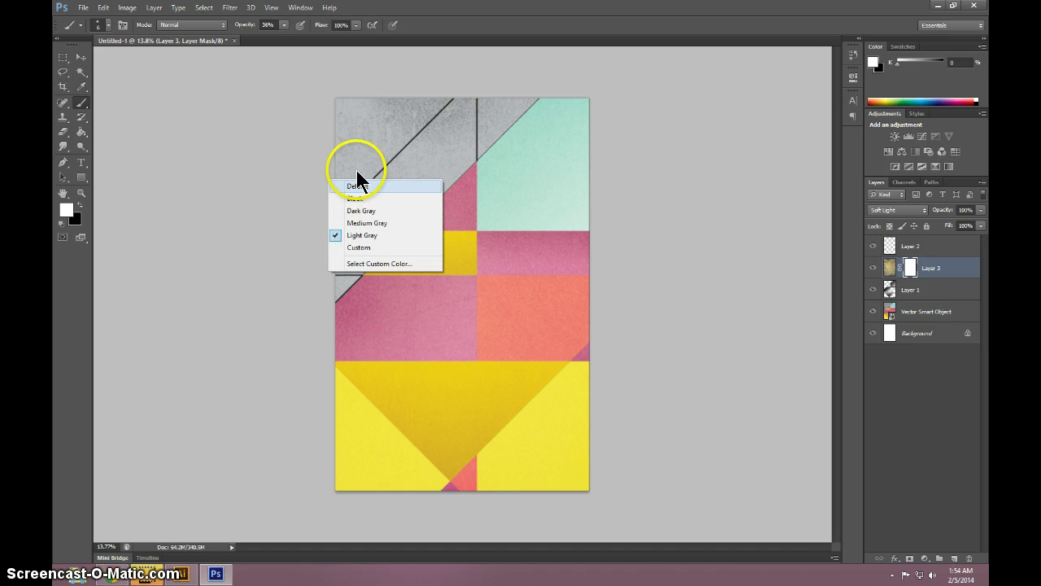
right_click(356, 151)
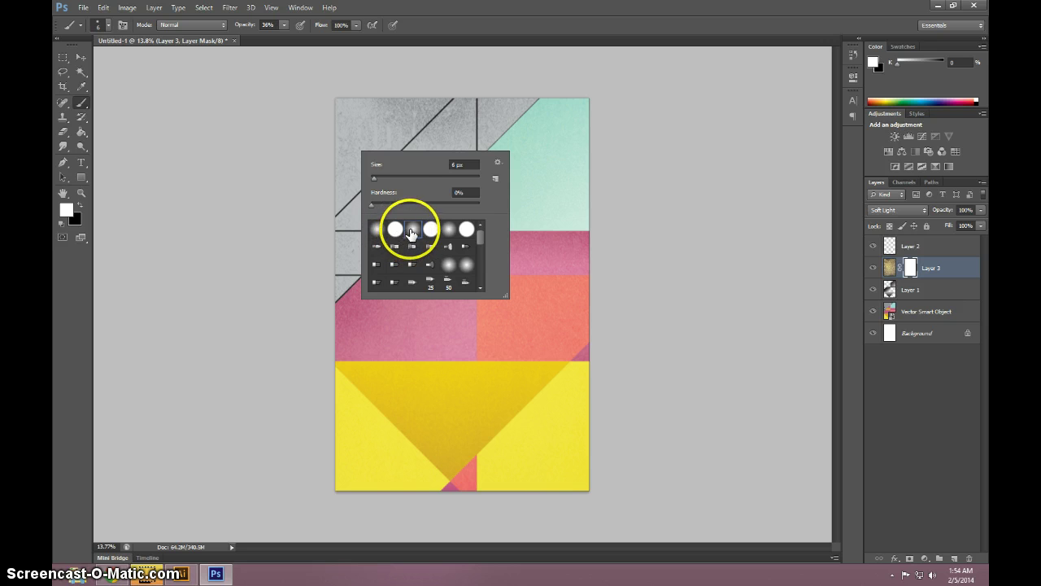
left_click(396, 178)
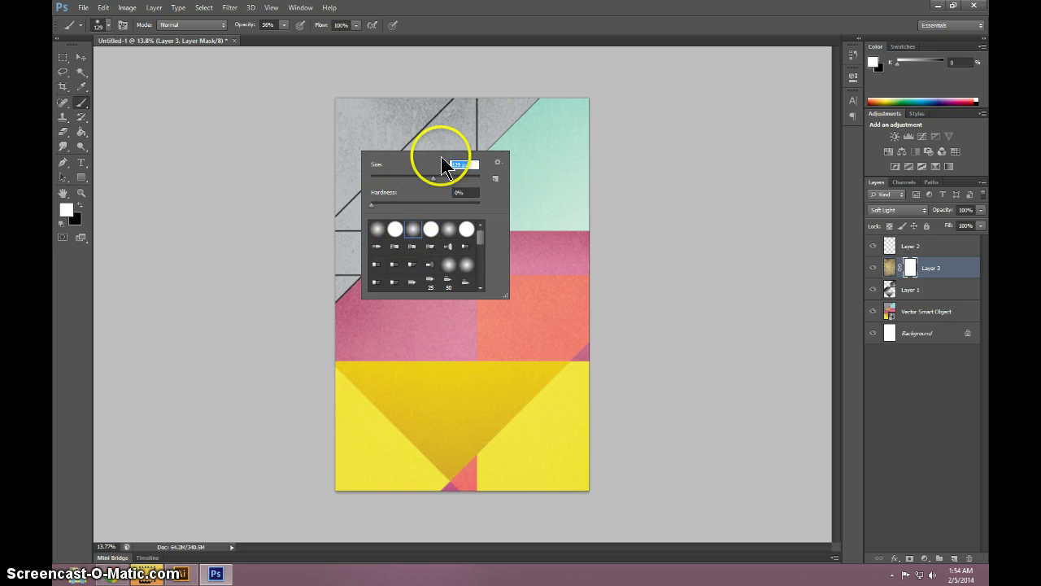
left_click(477, 177)
left_click(471, 177)
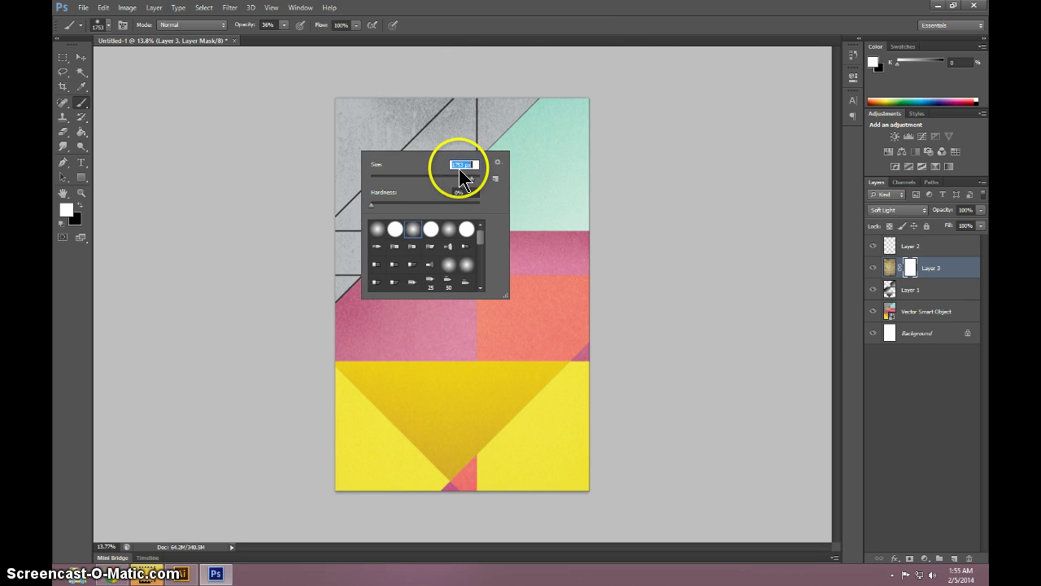
left_click(80, 204)
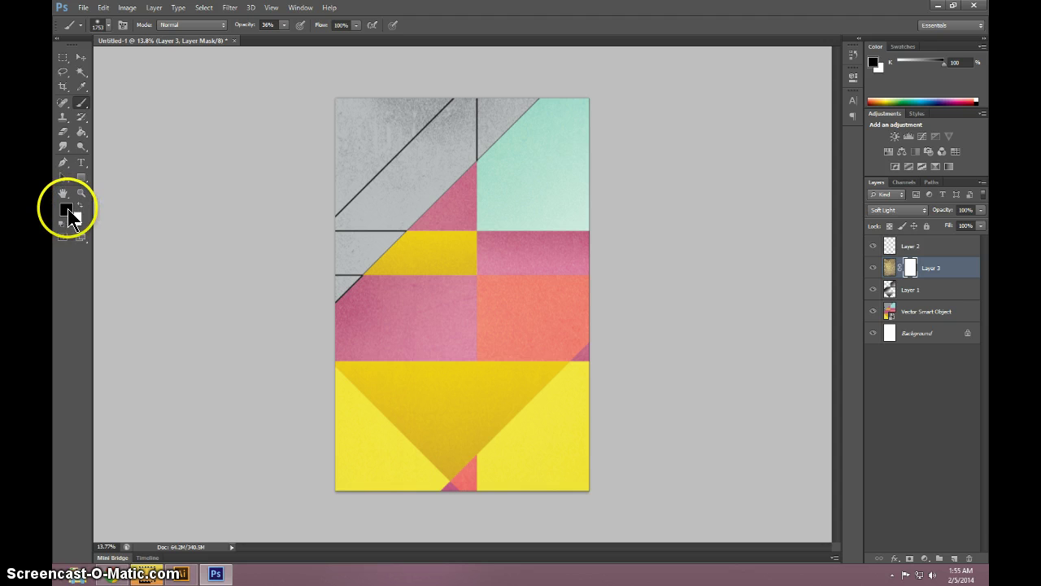
mouse_move(340, 115)
left_mouse_down()
mouse_move(333, 206)
mouse_move(401, 156)
mouse_move(378, 224)
mouse_move(423, 157)
mouse_move(401, 213)
mouse_move(453, 133)
mouse_move(371, 183)
mouse_move(380, 230)
mouse_move(384, 157)
mouse_move(305, 284)
mouse_move(385, 326)
mouse_move(439, 265)
mouse_move(409, 355)
mouse_move(470, 246)
mouse_move(512, 304)
mouse_move(551, 299)
mouse_move(569, 204)
mouse_move(566, 234)
mouse_move(505, 361)
mouse_move(459, 430)
mouse_move(488, 404)
mouse_move(552, 414)
mouse_move(506, 461)
mouse_move(532, 438)
mouse_move(531, 305)
mouse_move(585, 323)
mouse_move(318, 214)
mouse_move(312, 327)
mouse_move(382, 350)
mouse_move(375, 368)
mouse_move(452, 364)
mouse_move(426, 372)
mouse_move(465, 271)
left_mouse_up()
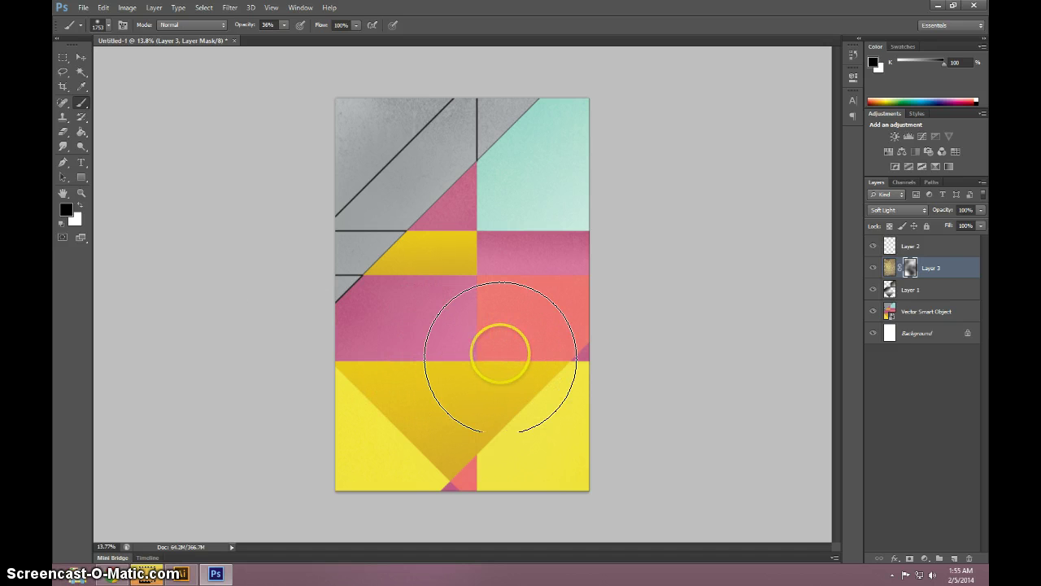
- Paint more of Layer 3's mask, including the top-left grey area, then swap foreground and background colours
left_click_drag(500, 356, 508, 357)
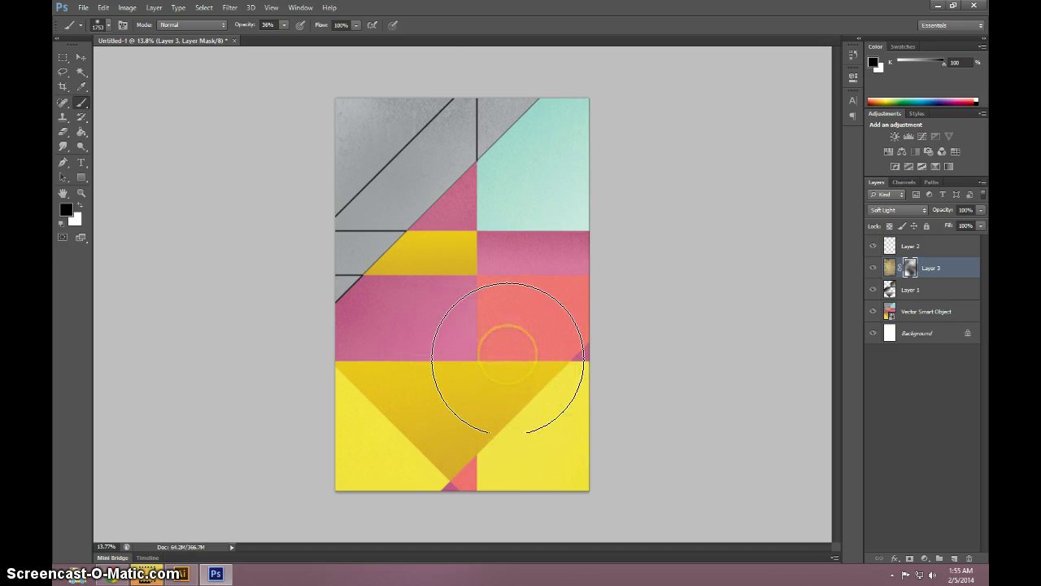
mouse_move(411, 97)
left_mouse_down()
mouse_move(171, 185)
mouse_move(335, 161)
mouse_move(388, 111)
mouse_move(396, 114)
mouse_move(364, 169)
mouse_move(382, 178)
mouse_move(465, 119)
mouse_move(393, 171)
mouse_move(423, 108)
mouse_move(447, 90)
mouse_move(363, 177)
mouse_move(414, 112)
left_mouse_up()
left_click(77, 205)
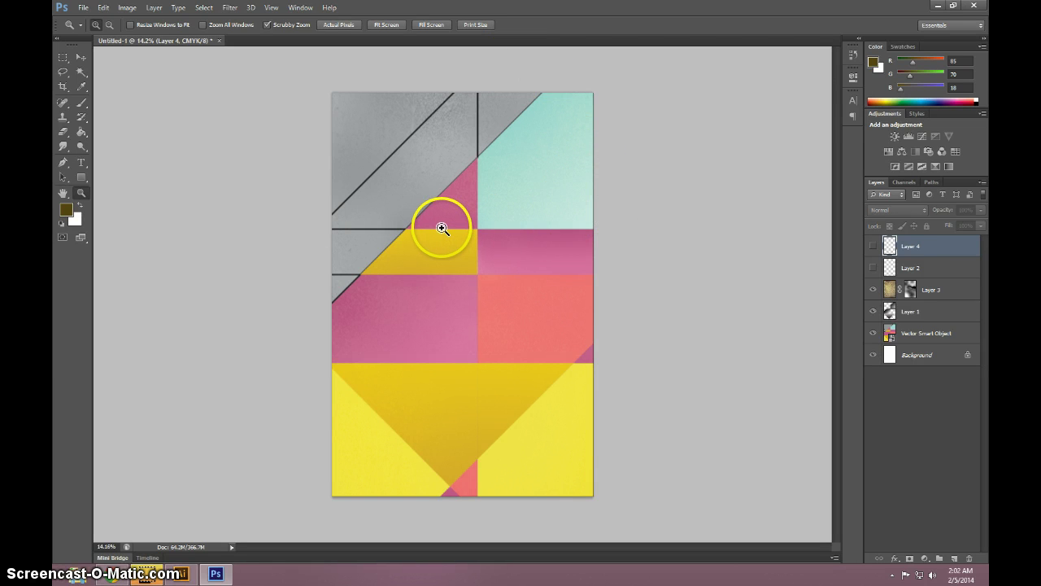
- Look over the Illustrator Geometry artwork with Direct Selection, then return to Photoshop
left_click(181, 573)
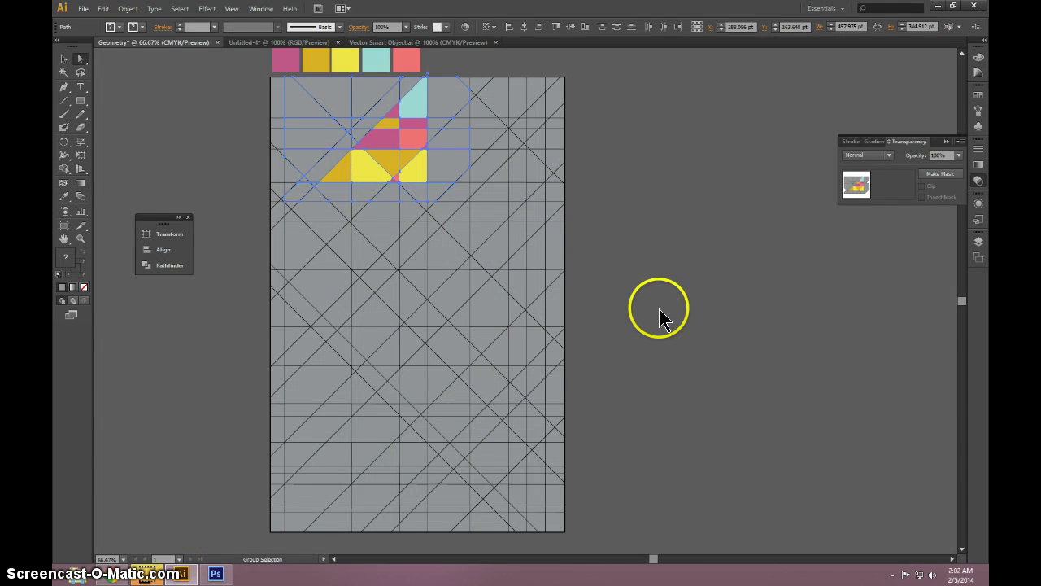
key("a")
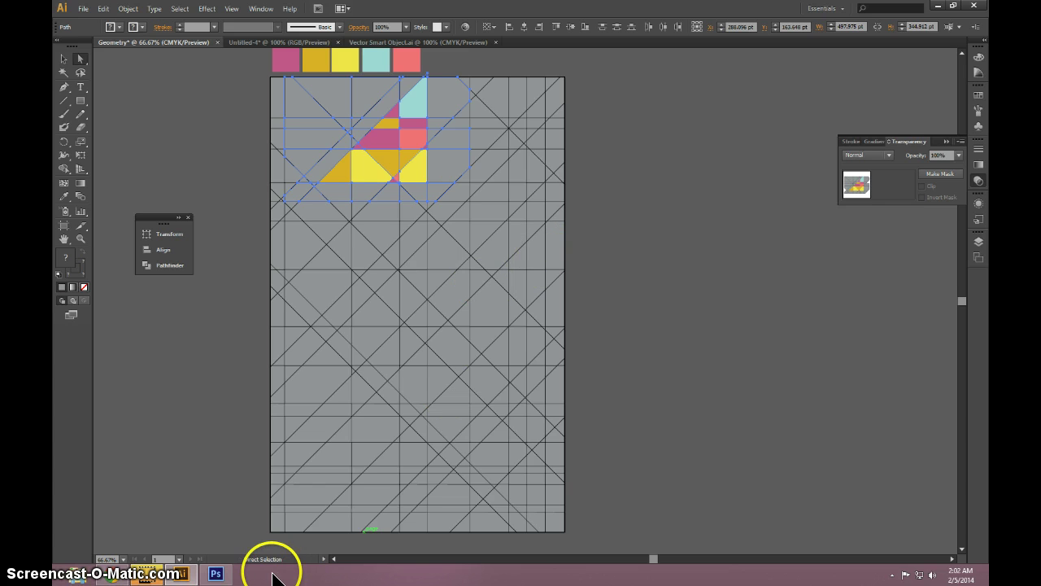
left_click(216, 574)
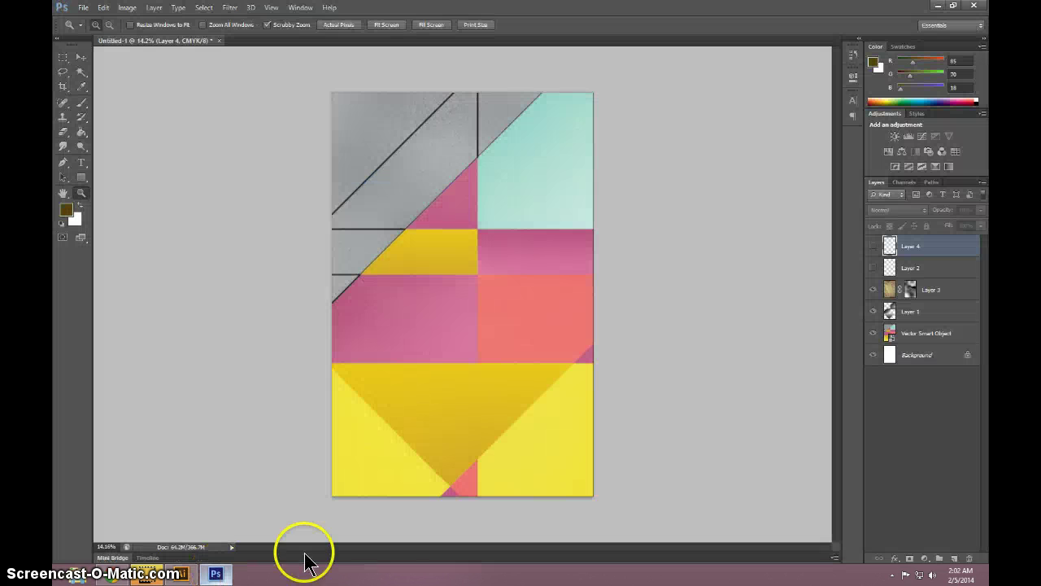
- Duplicate the Vector Smart Object layer and move the copy to the top of the stack
left_click(927, 333)
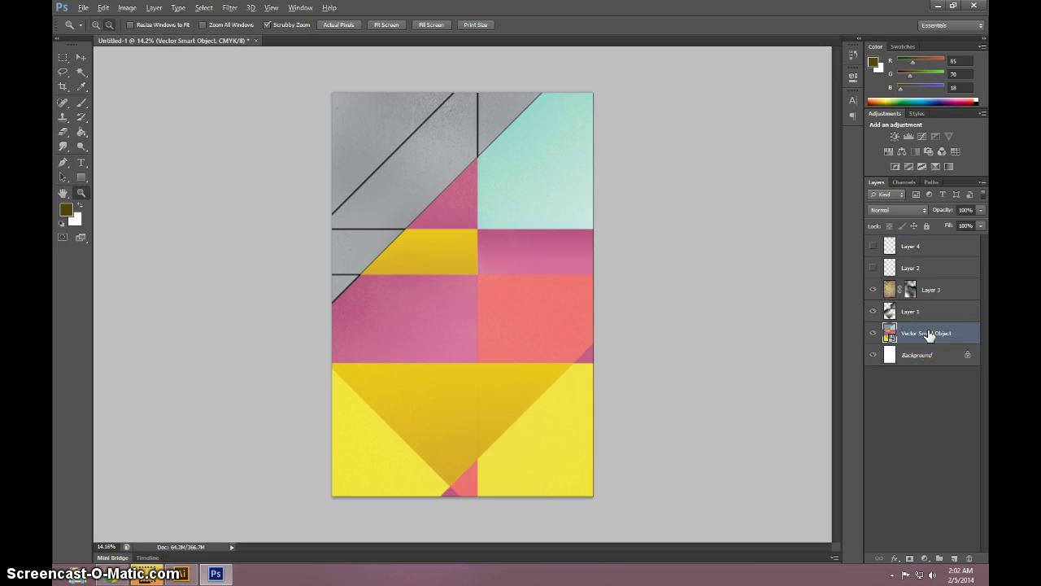
left_click(932, 339)
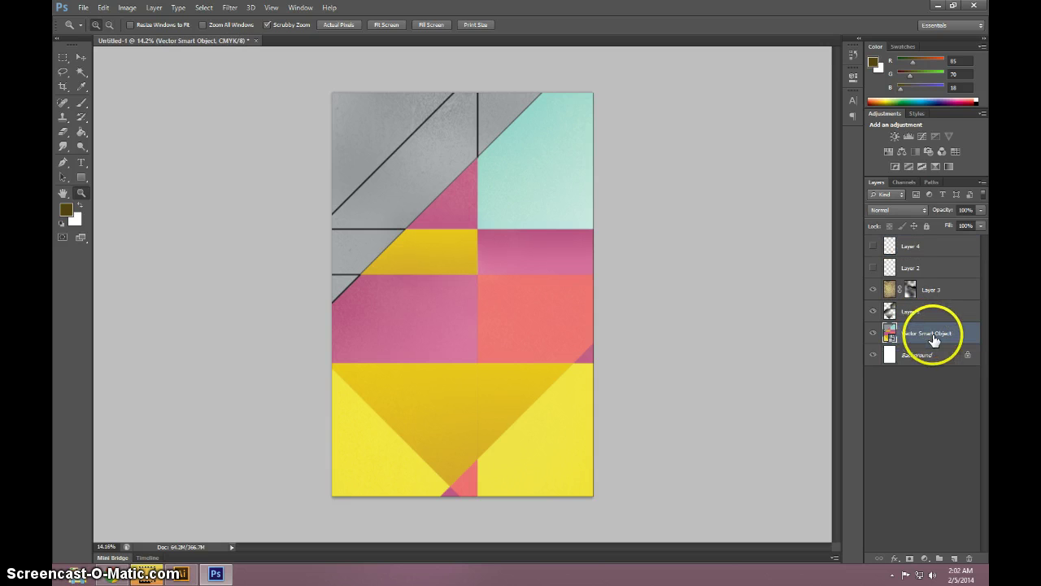
key("ctrl+j")
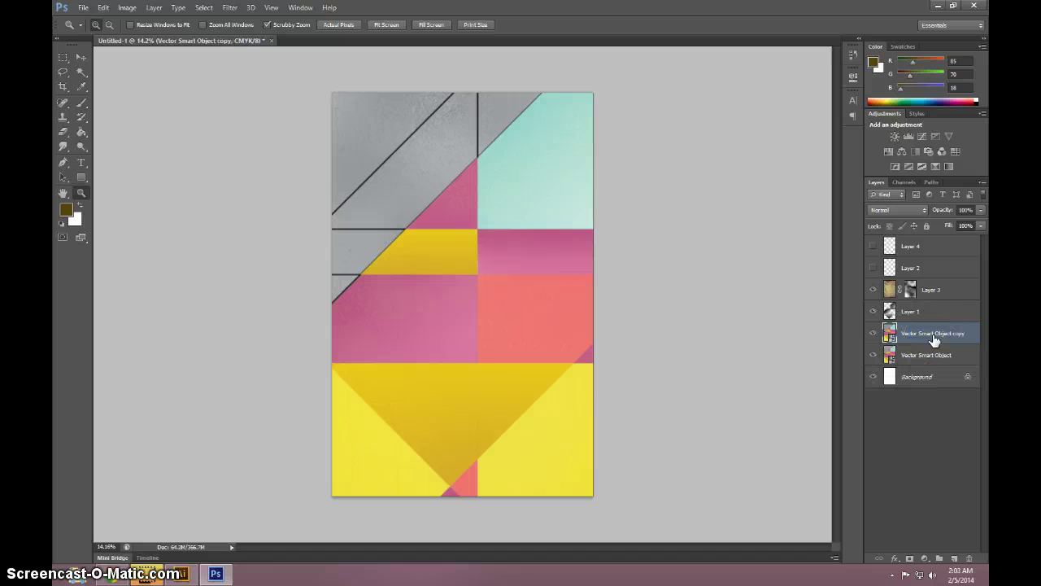
key("ctrl+shift+bracketright")
left_click_drag(936, 340, 920, 239)
- Flip the copy horizontally, shift it to the right, then view the Chrome forum post
left_click(83, 61)
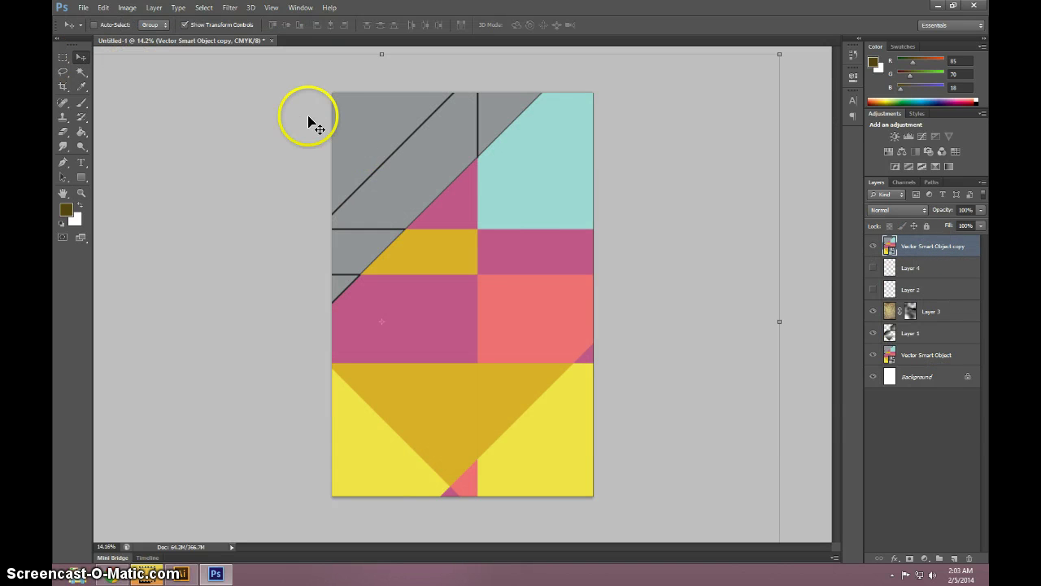
left_click(126, 8)
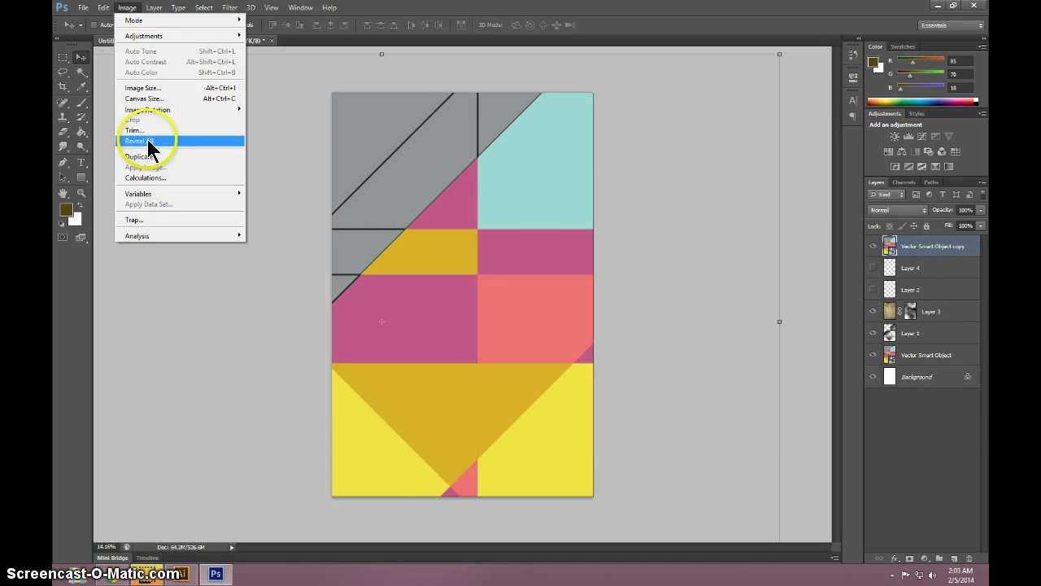
mouse_move(103, 9)
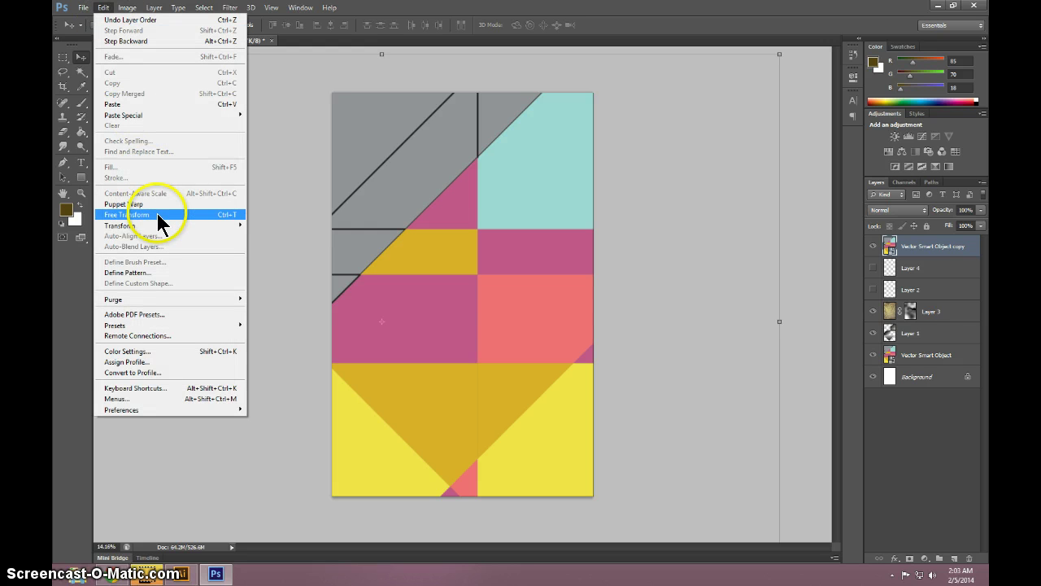
mouse_move(150, 226)
left_click(280, 350)
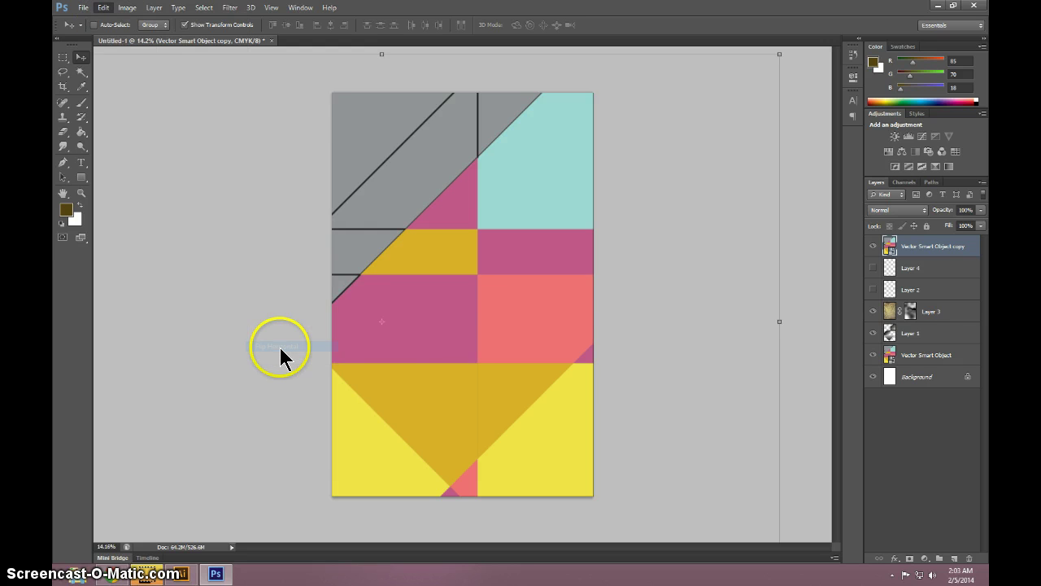
left_click_drag(403, 345, 586, 342)
left_click(114, 574)
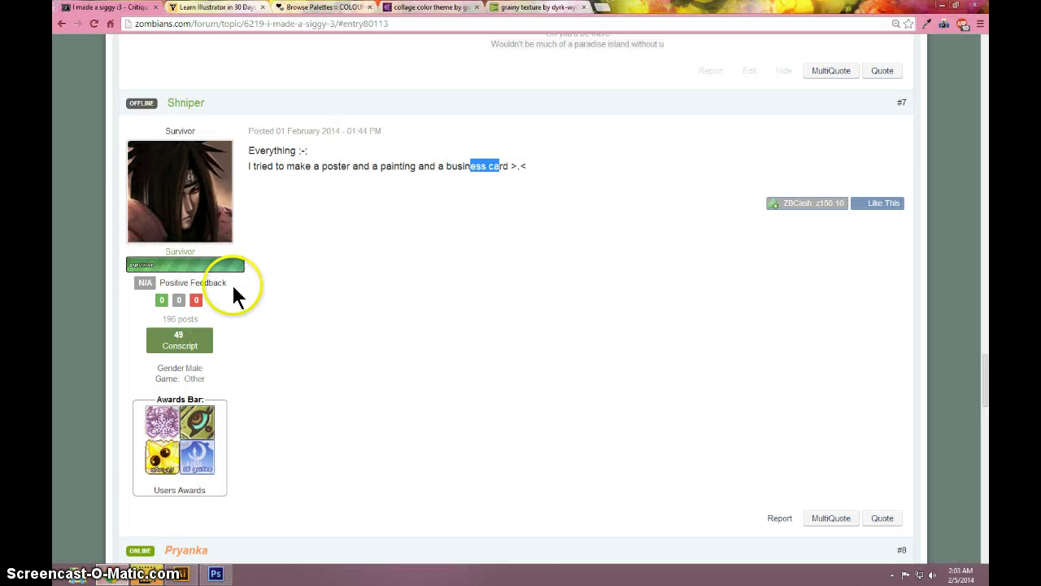
left_click(410, 164)
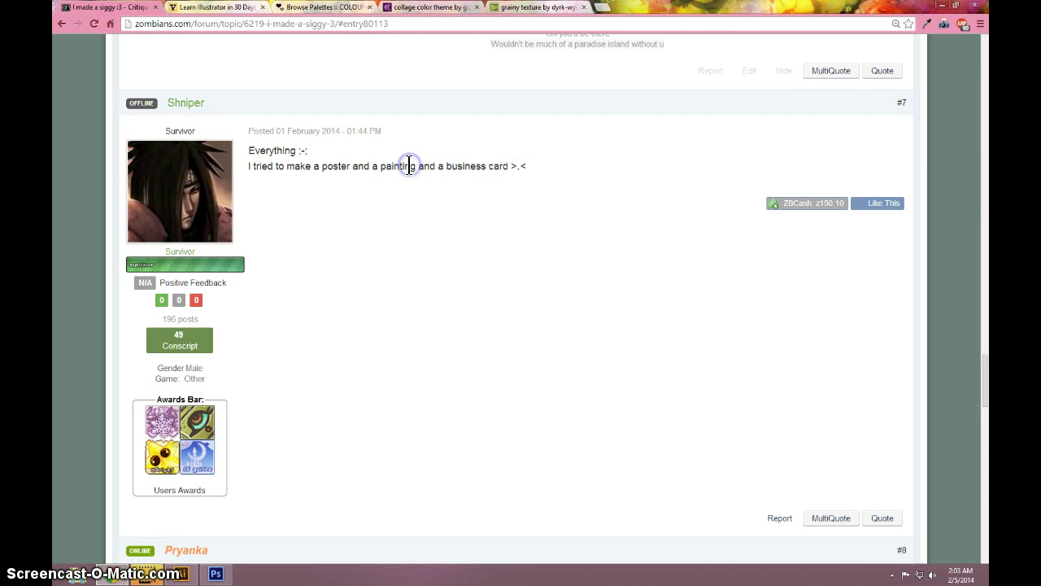
- Nudge the flipped copy slightly left and type purple 'Bye!' text on the pink band
key("alt+Tab")
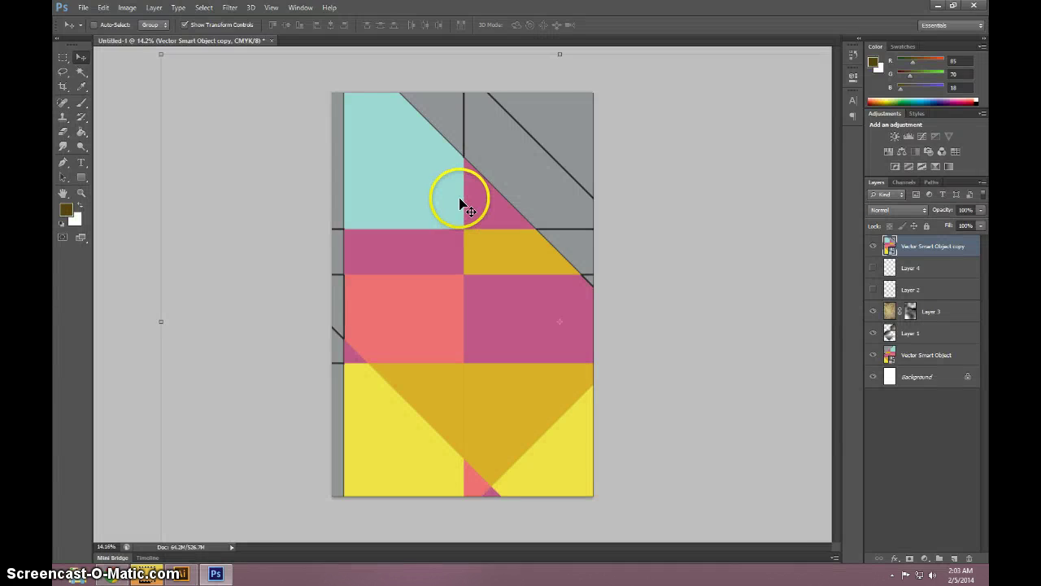
left_click_drag(458, 200, 447, 202)
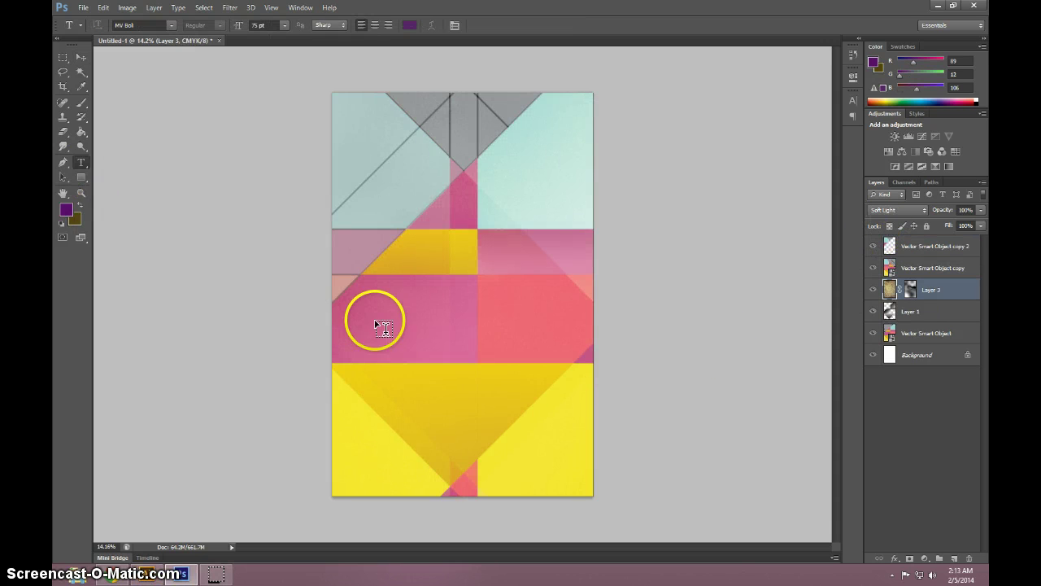
left_click(376, 320)
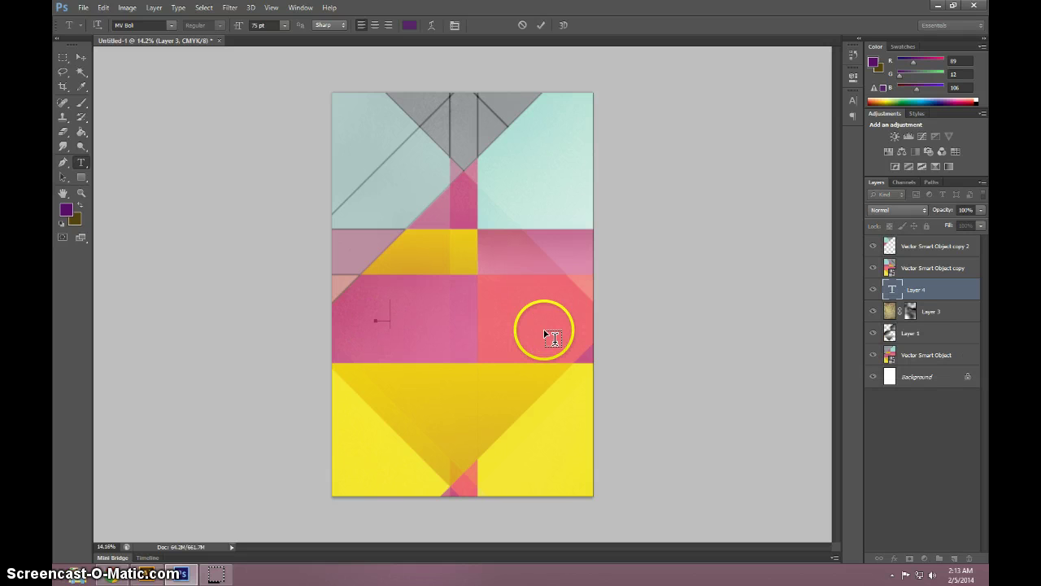
type("Bye!")
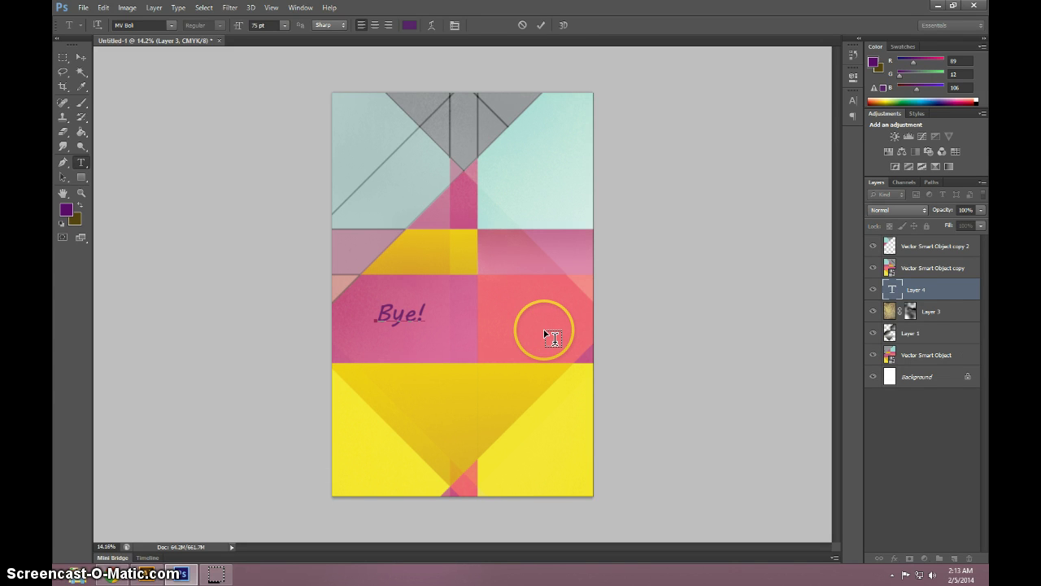
left_click(80, 57)
- Move the 'Bye!' text into the poster's upper-right teal area
left_click(396, 314)
key("ctrl+t")
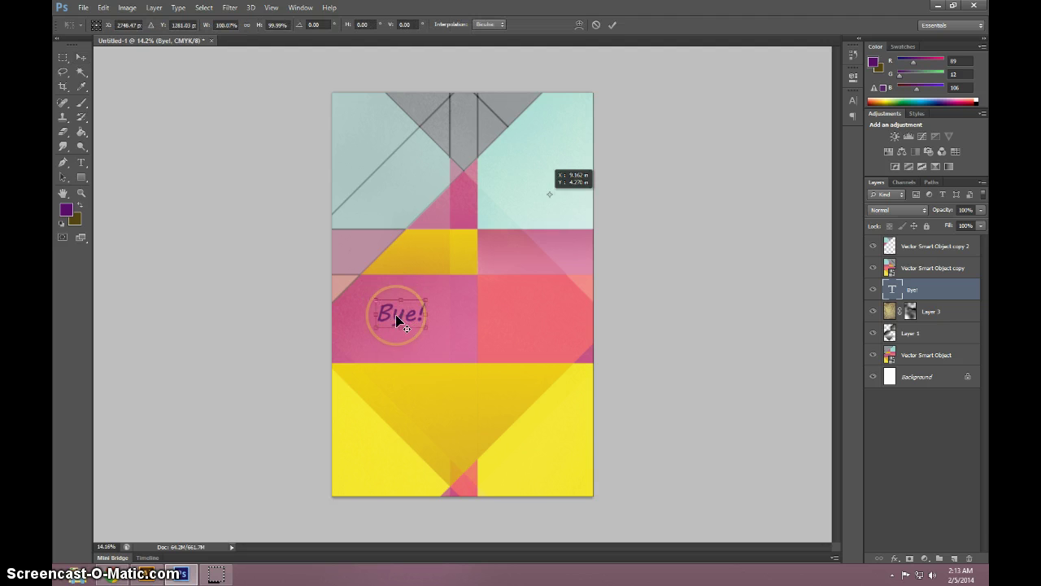
left_click(527, 246)
left_click(371, 326)
double_click(399, 304)
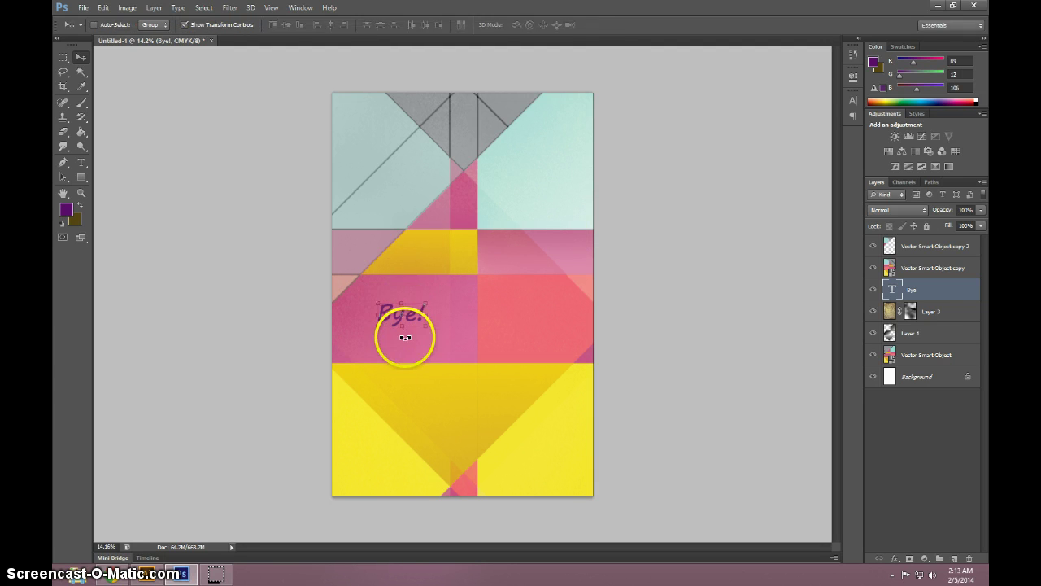
left_click_drag(411, 312, 545, 175)
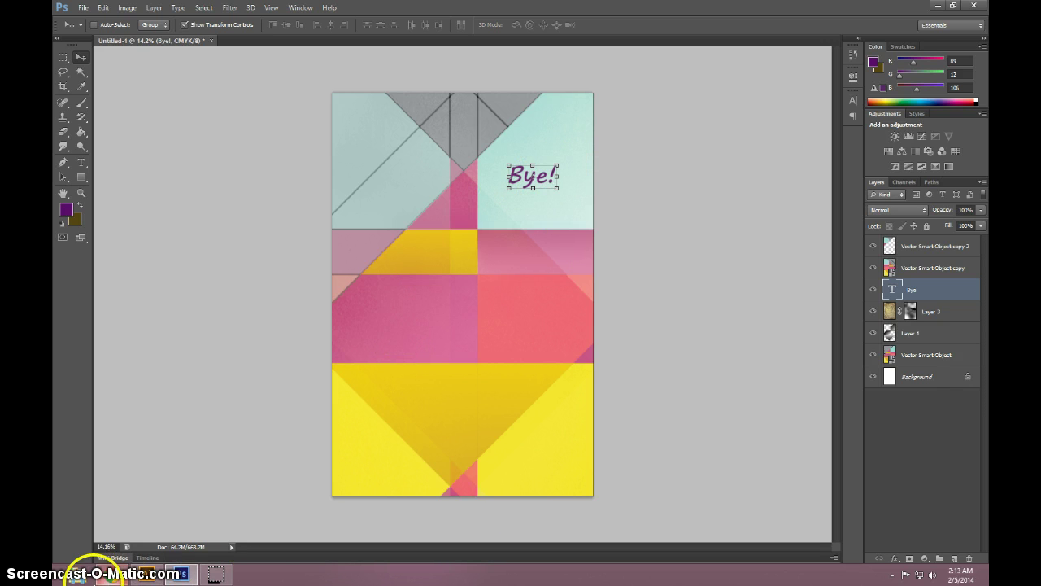
left_click(90, 574)
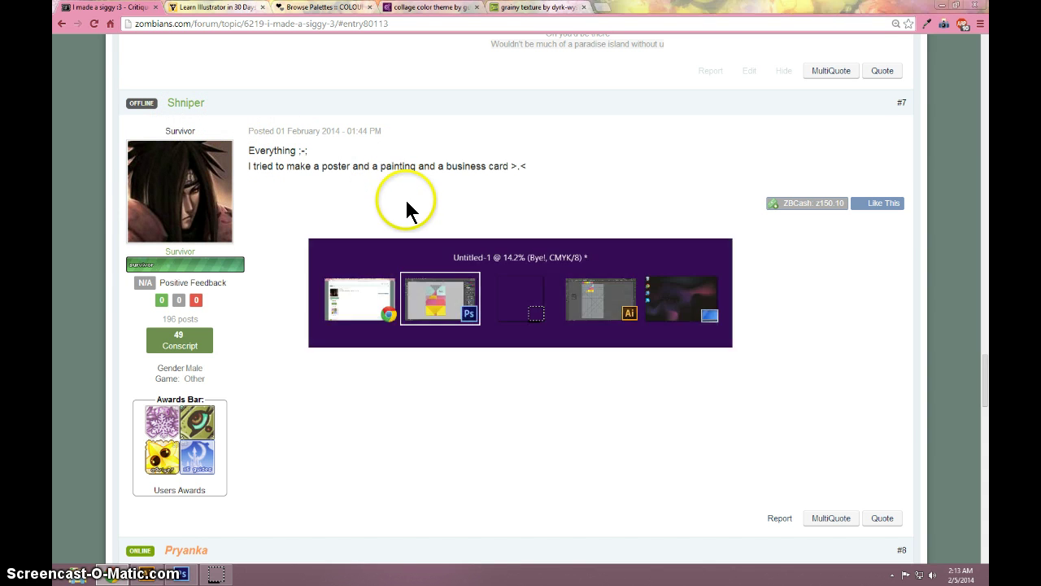
key("alt+Tab")
left_click(119, 575)
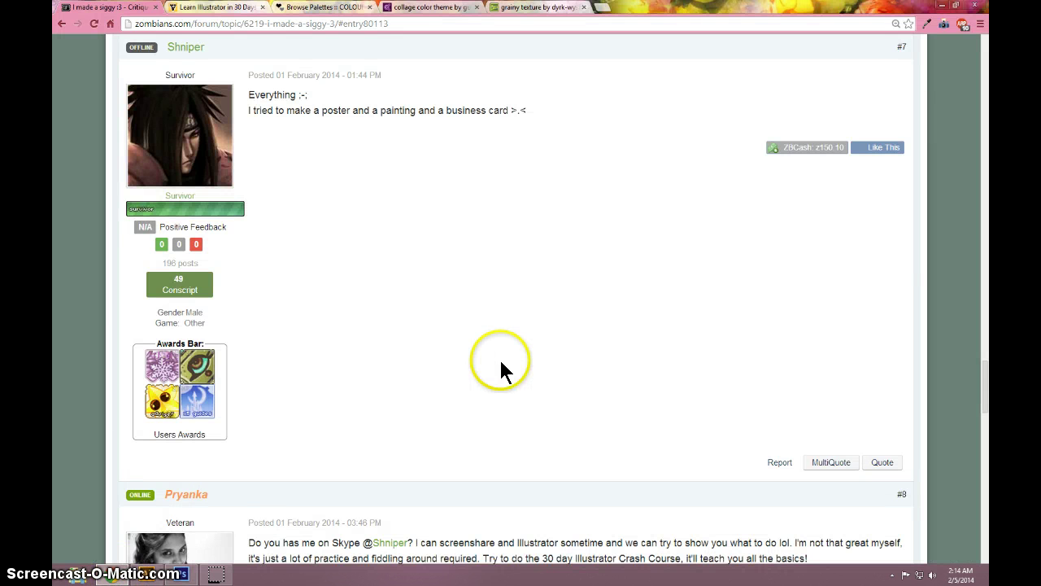
left_click(146, 574)
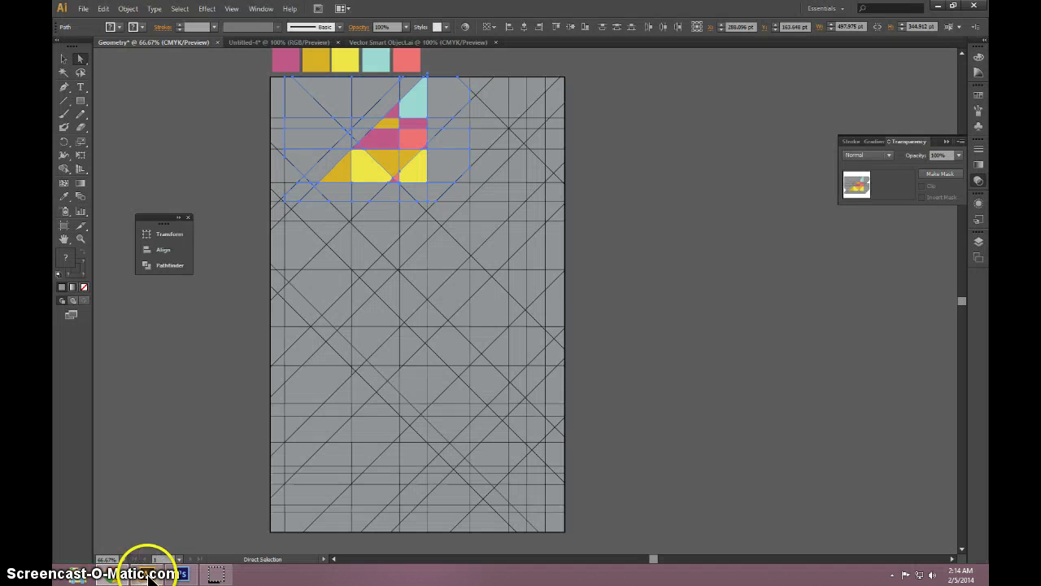
left_click(181, 573)
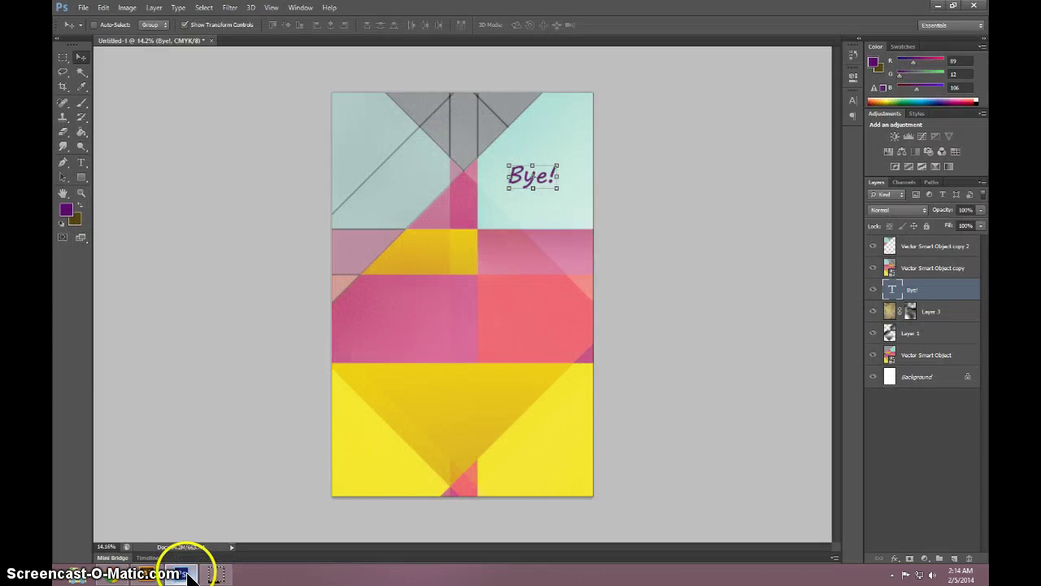